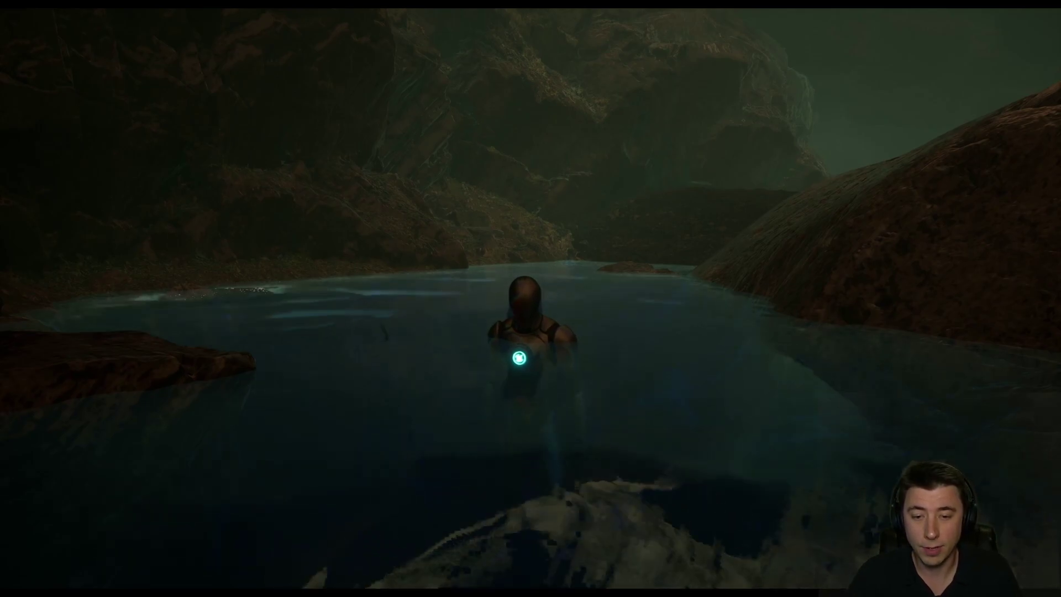
key(c)
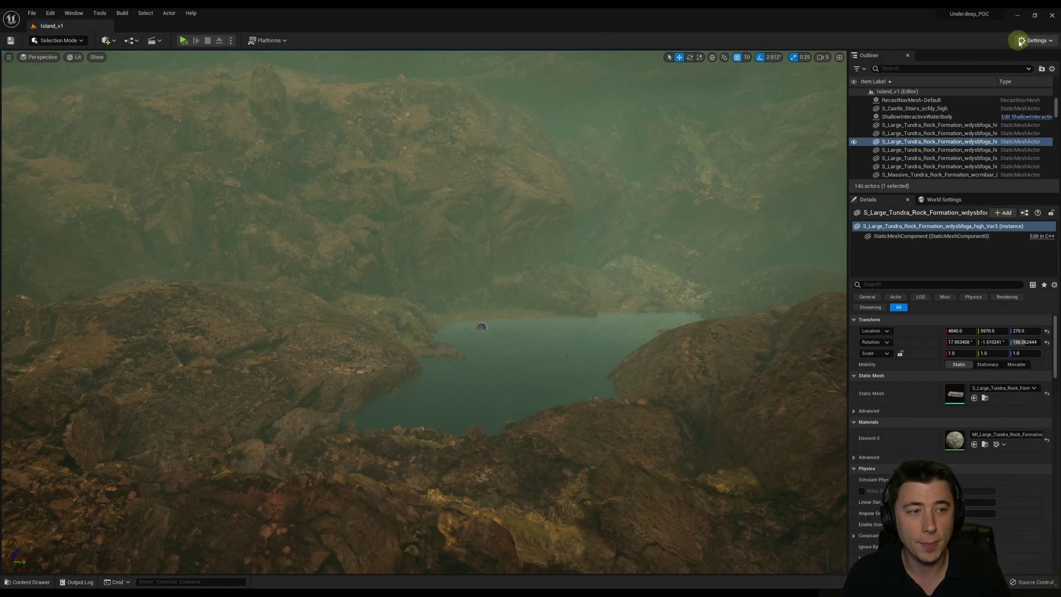
Open the project's plugin list and check the plugins matching "Niagara", including NiagaraFluids.
click(1020, 43)
click(971, 77)
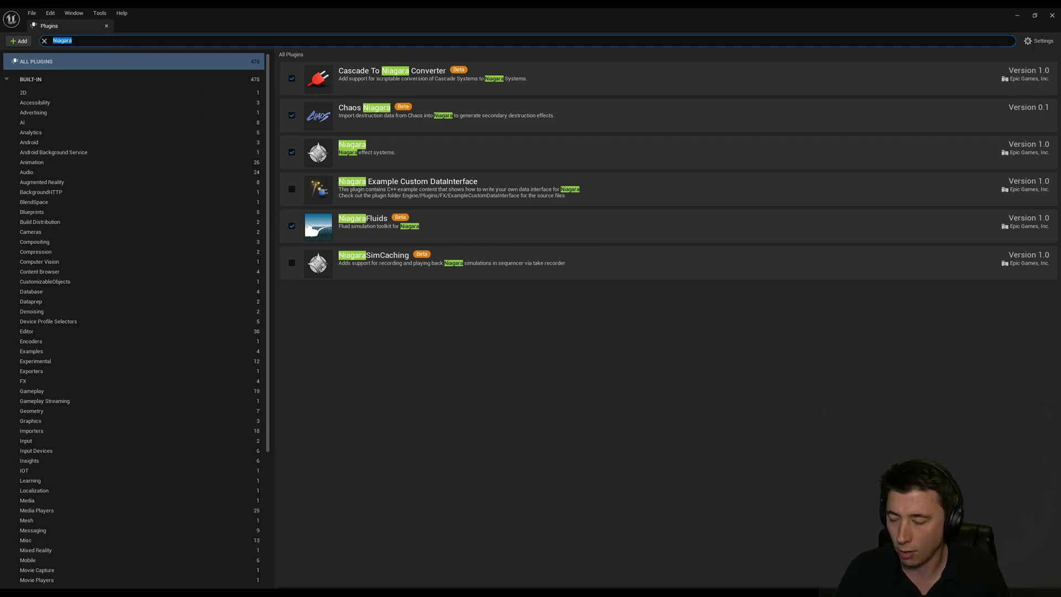
text(r)
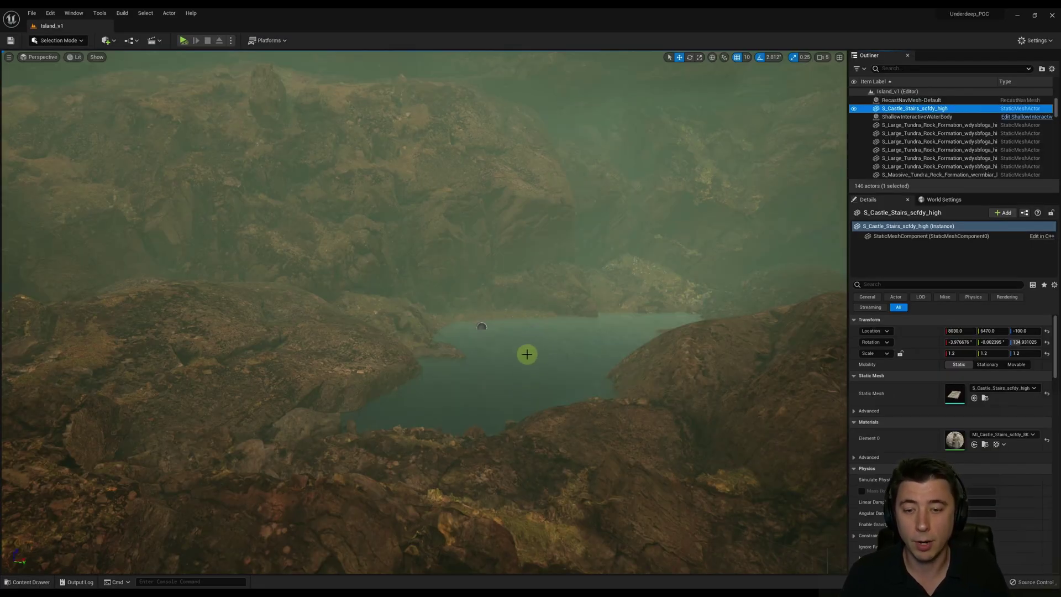
Select the shallow interactive water body in the level and open the project folder MSPresets/PostProcessMaterials.
click(526, 354)
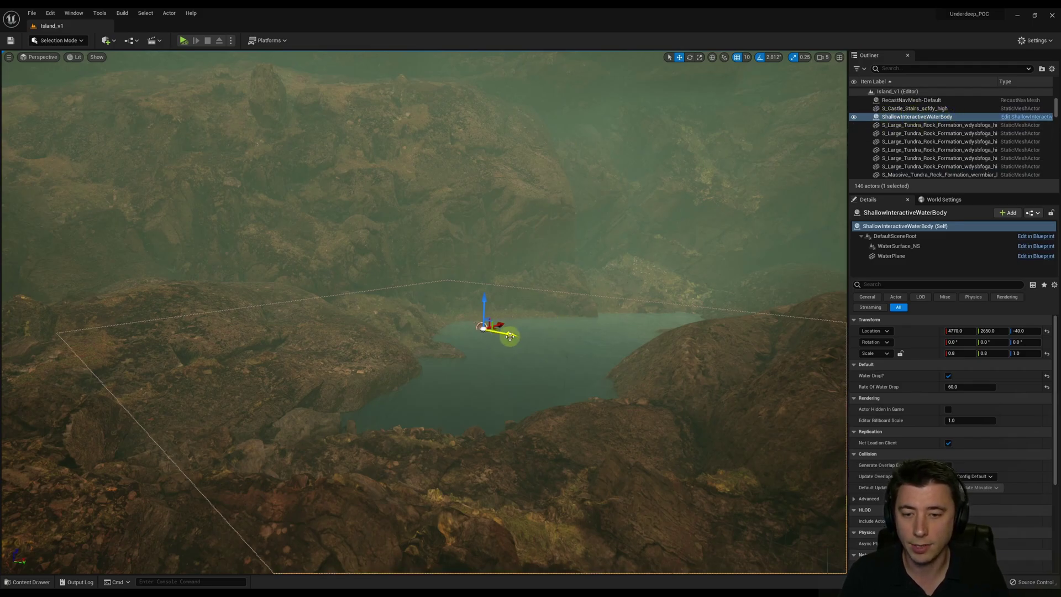
click(28, 582)
click(169, 389)
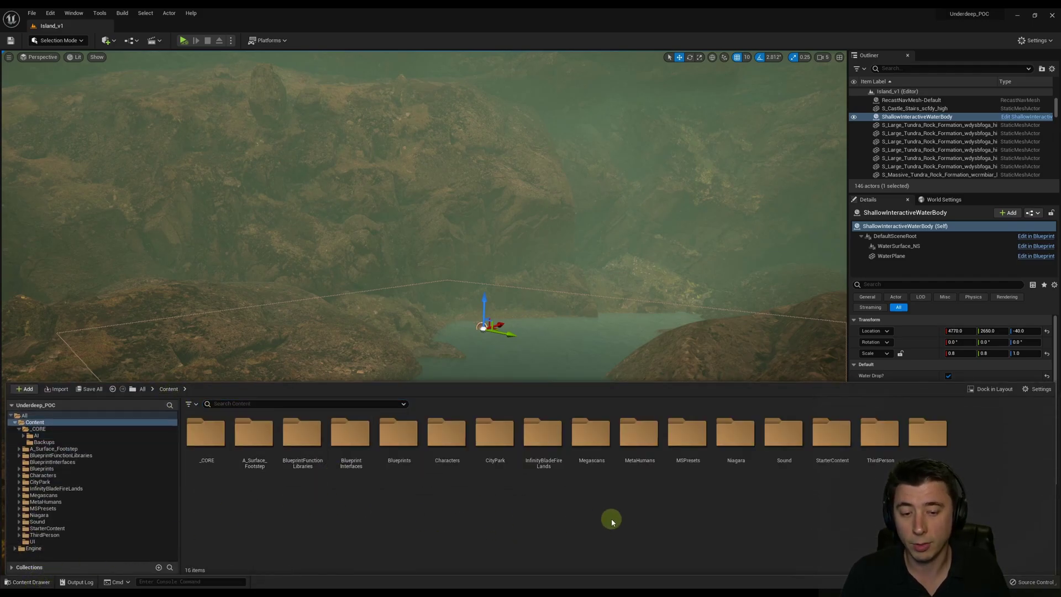
double_click(688, 440)
double_click(512, 510)
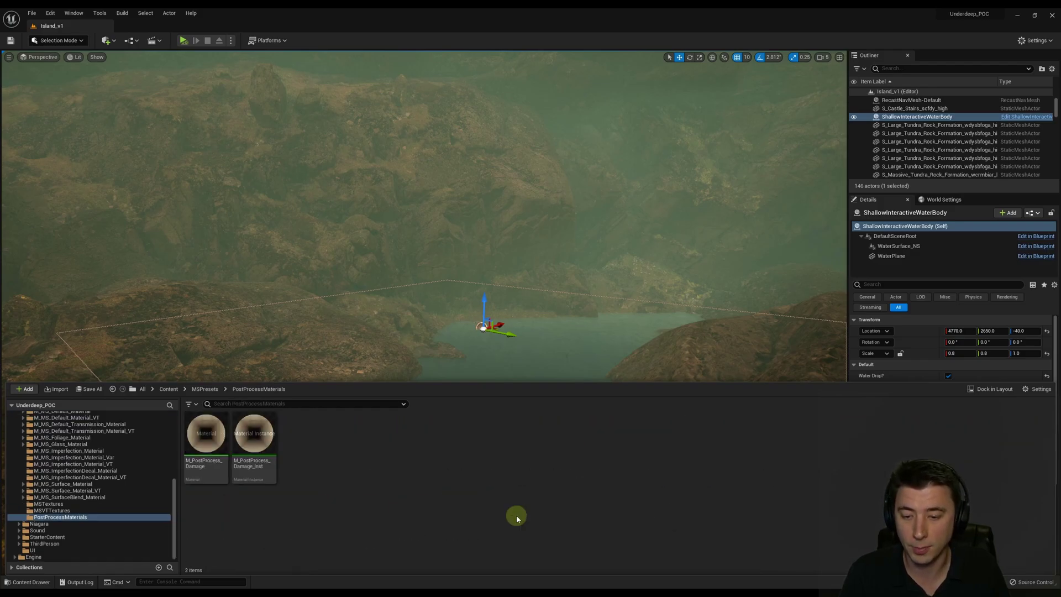
Create a new material named M_NiagaraFluidsWater_PostProcess in the PostProcessMaterials folder.
right_click(320, 436)
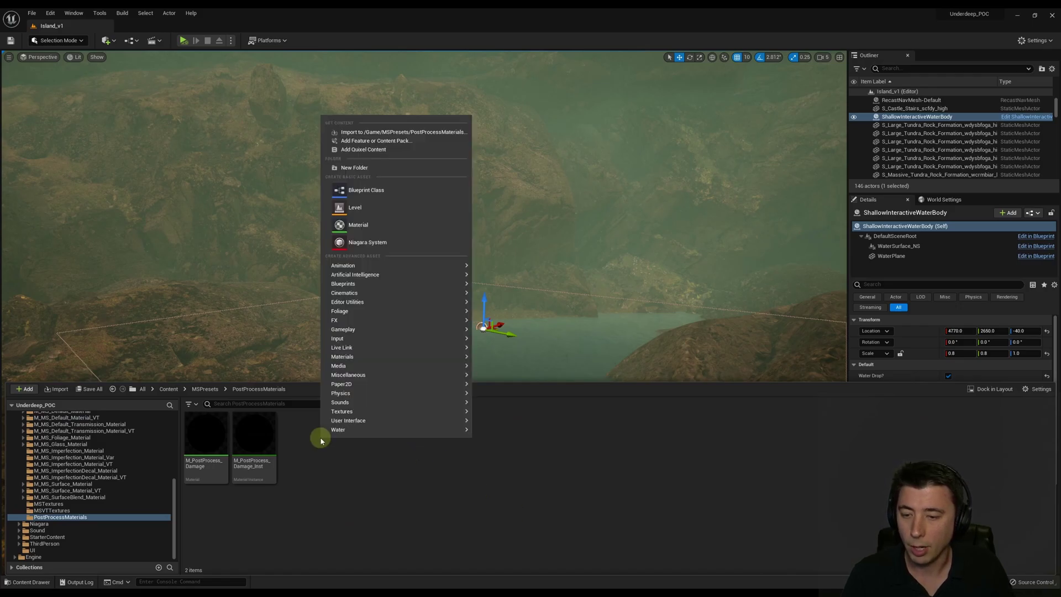
click(368, 225)
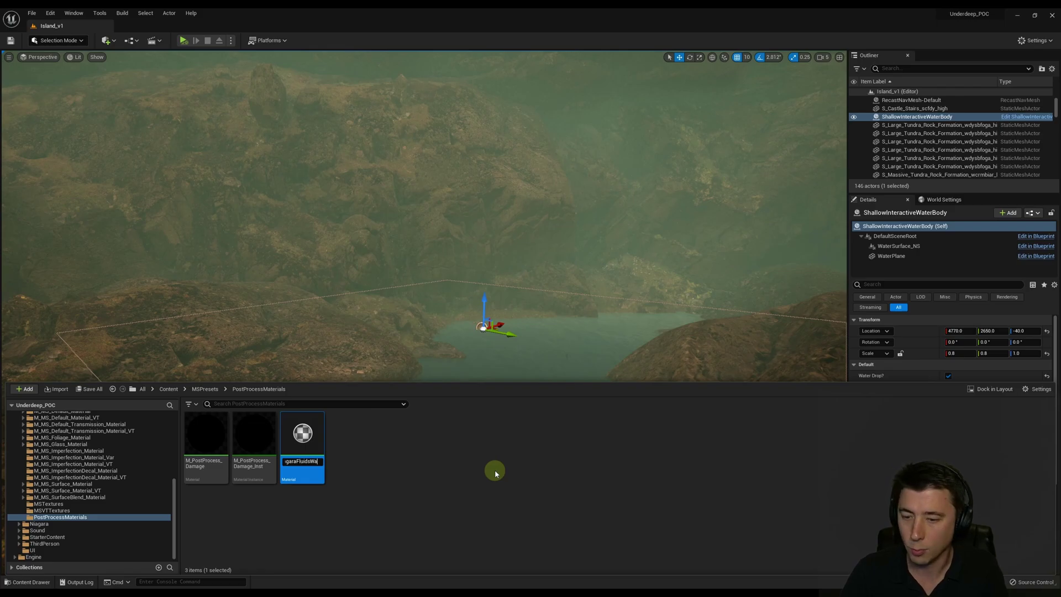
text(M_NiagaraFluidsWater_PostProce)
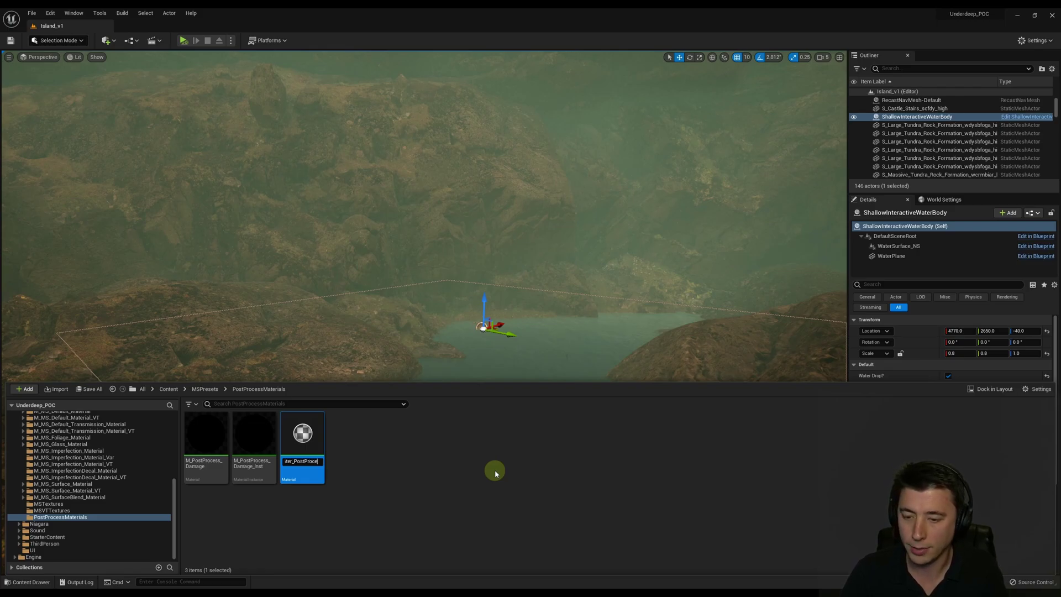
text(ss)
key(Return)
Open the new water post-process material and set its Material Domain to Post Process.
double_click(206, 436)
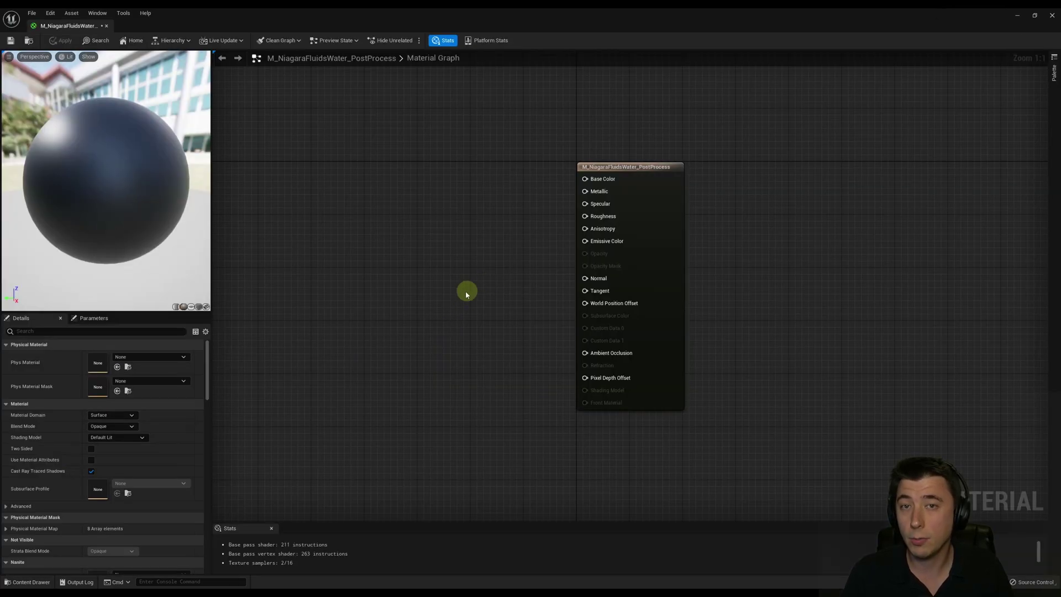
click(113, 415)
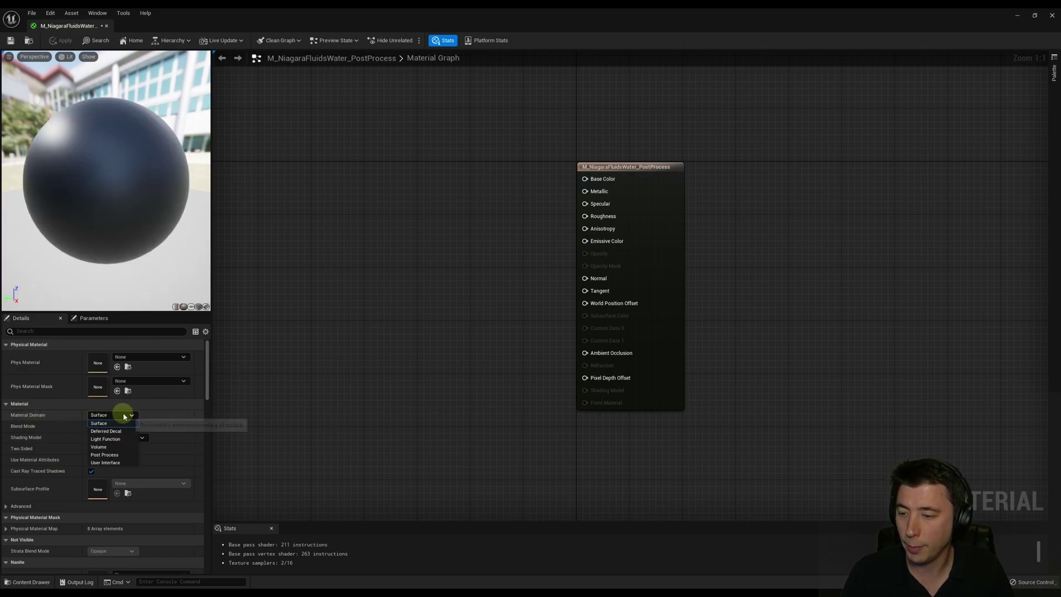
click(106, 454)
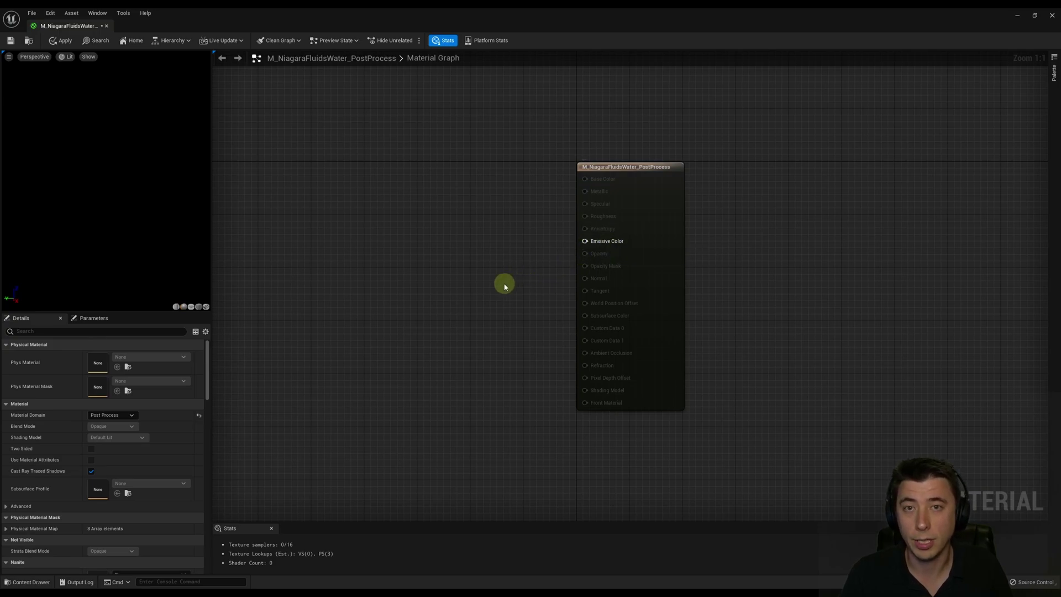
Select the WaterBodyOcean actor in the level and open the material assigned as its Underwater Post Process Material.
click(1019, 15)
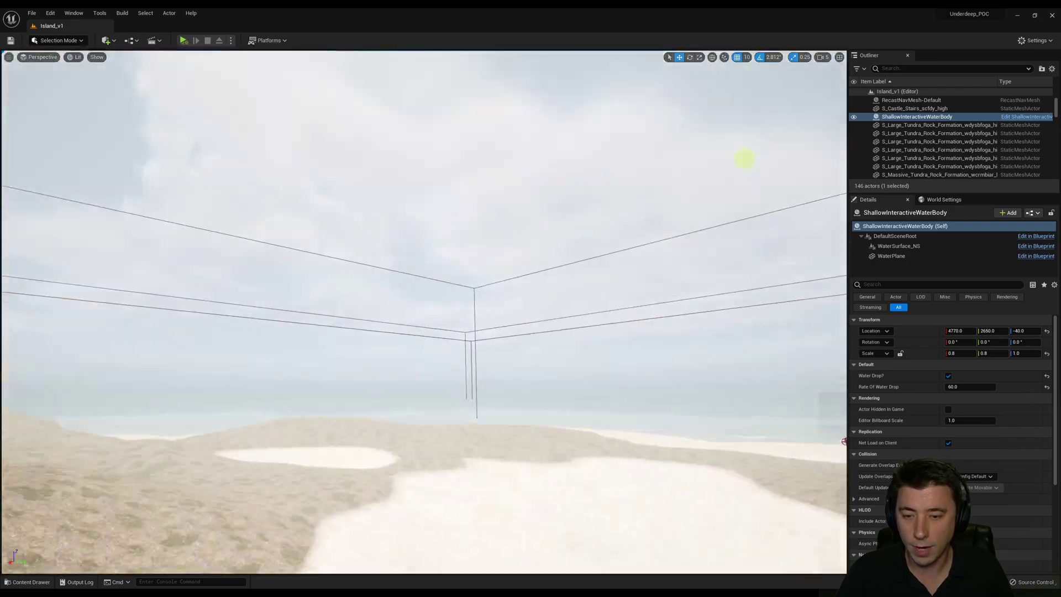
right_drag(744, 158, 382, 246)
click(654, 209)
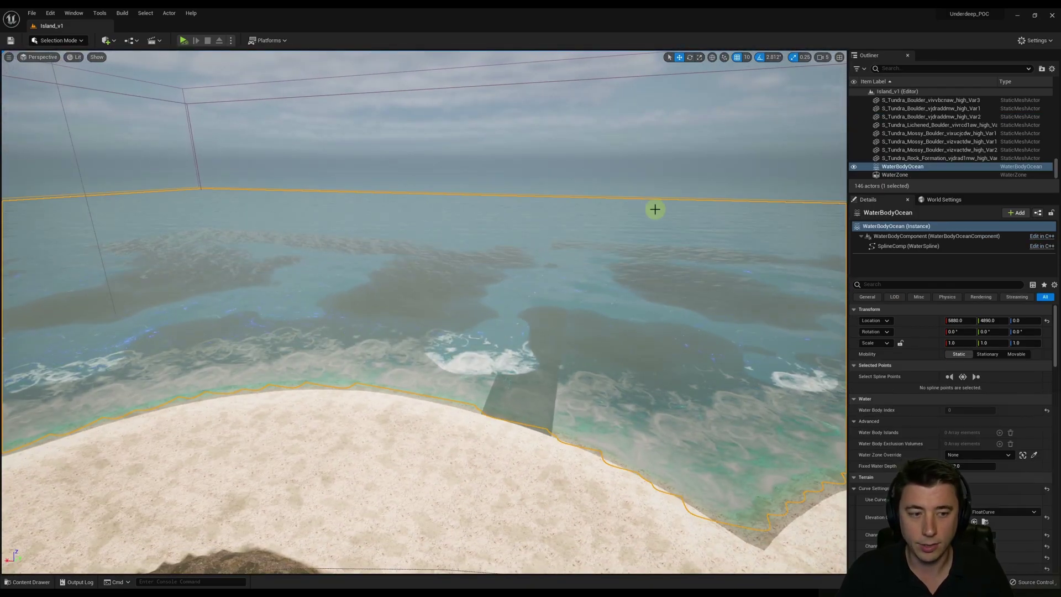
scroll(937, 381, down, 15)
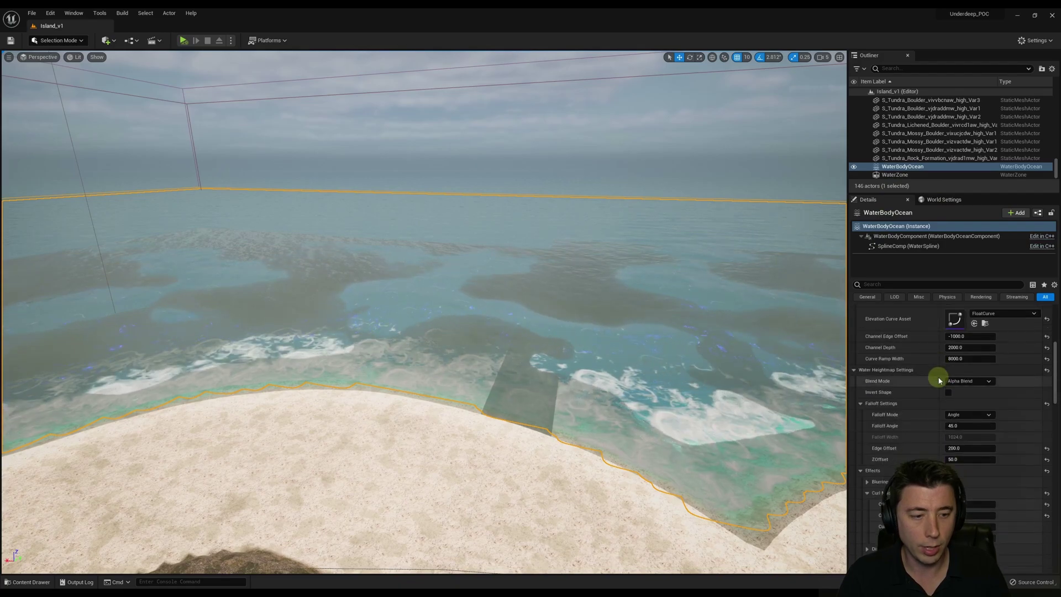
scroll(936, 398, down, 12)
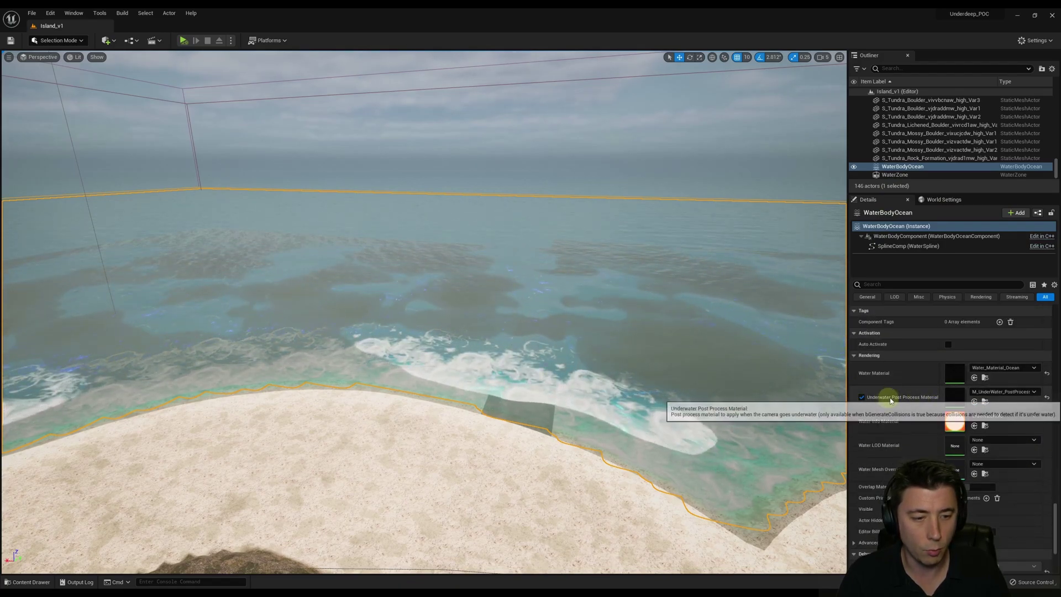
scroll(939, 382, down, 2)
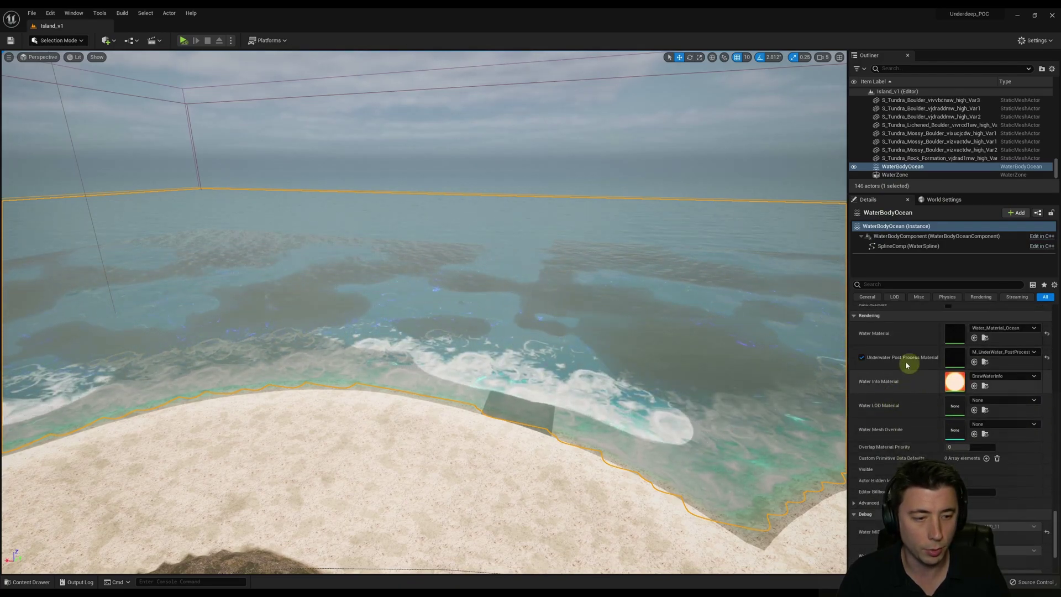
double_click(951, 357)
Examine the Extinction and Fog node group and the scene texture and mask nodes that feed it.
right_drag(304, 336, 501, 333)
scroll(501, 332, down, 2)
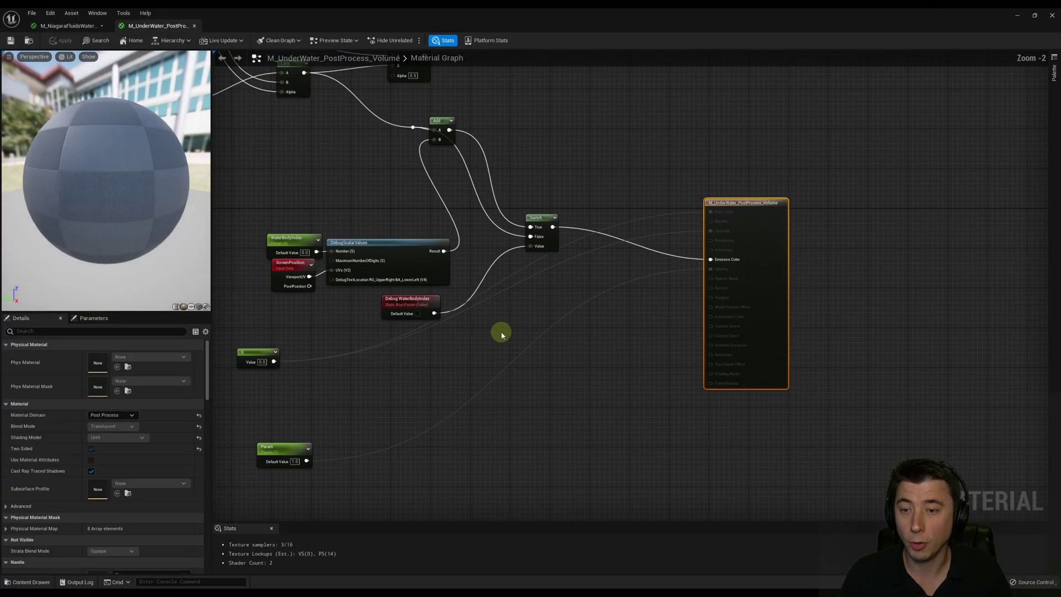
right_drag(355, 358, 496, 350)
right_drag(403, 335, 697, 248)
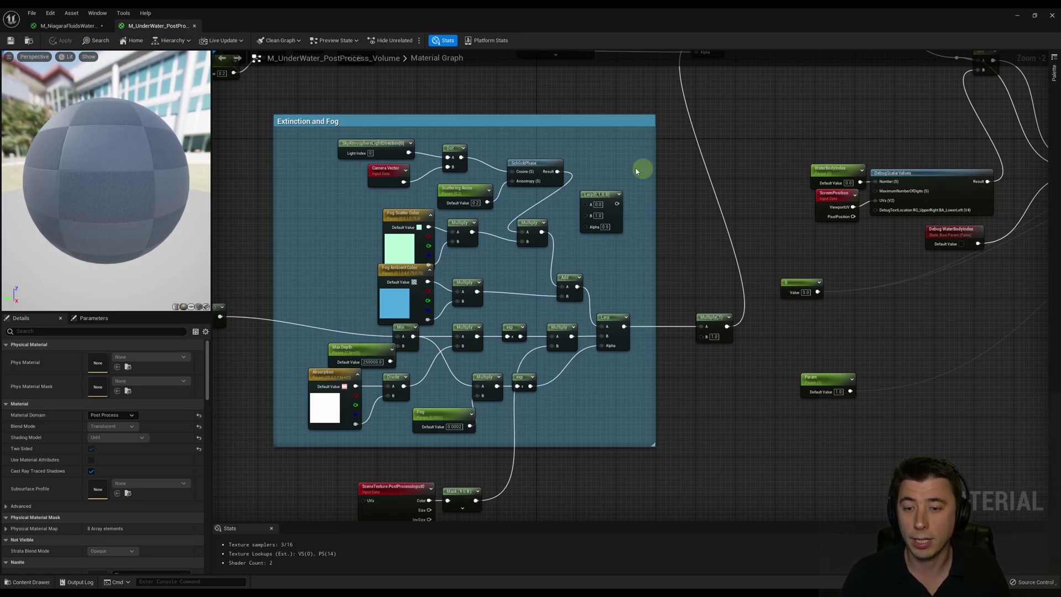
right_drag(274, 105, 381, 239)
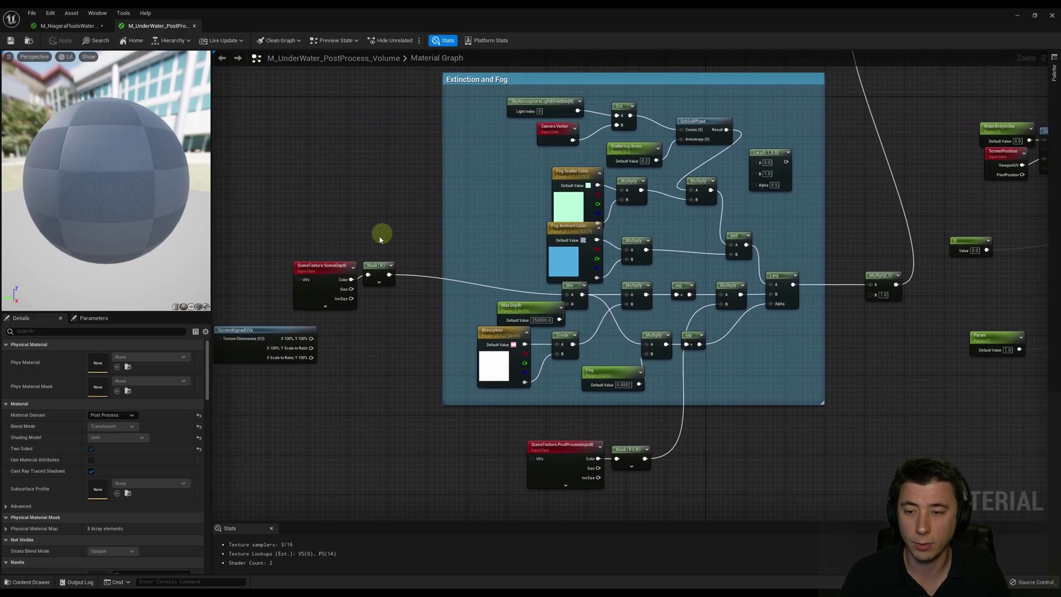
click(553, 446)
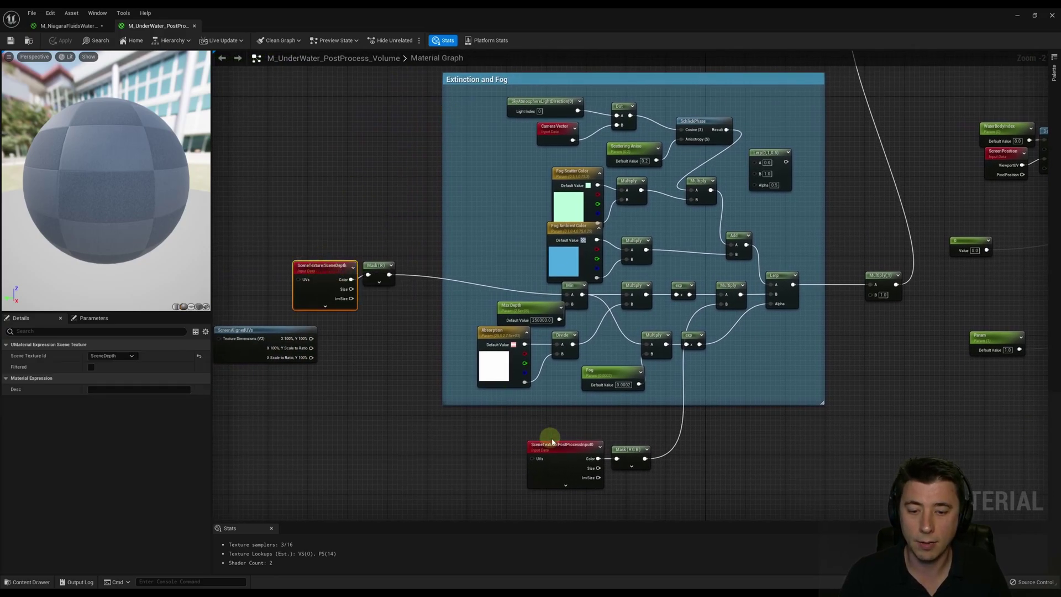
click(353, 257)
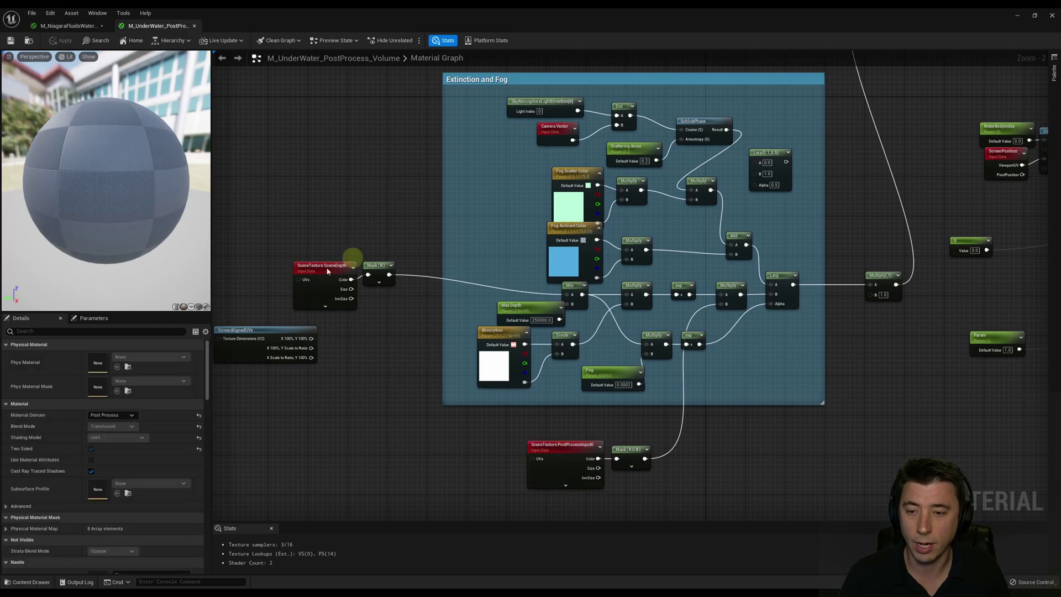
click(379, 272)
Move the ScreenAlignedUVs node aside and copy the Extinction and Fog group with its SceneDepth, PostProcessInput0 and mask nodes.
right_drag(638, 410, 589, 398)
scroll(448, 292, down, 2)
drag(308, 311, 239, 311)
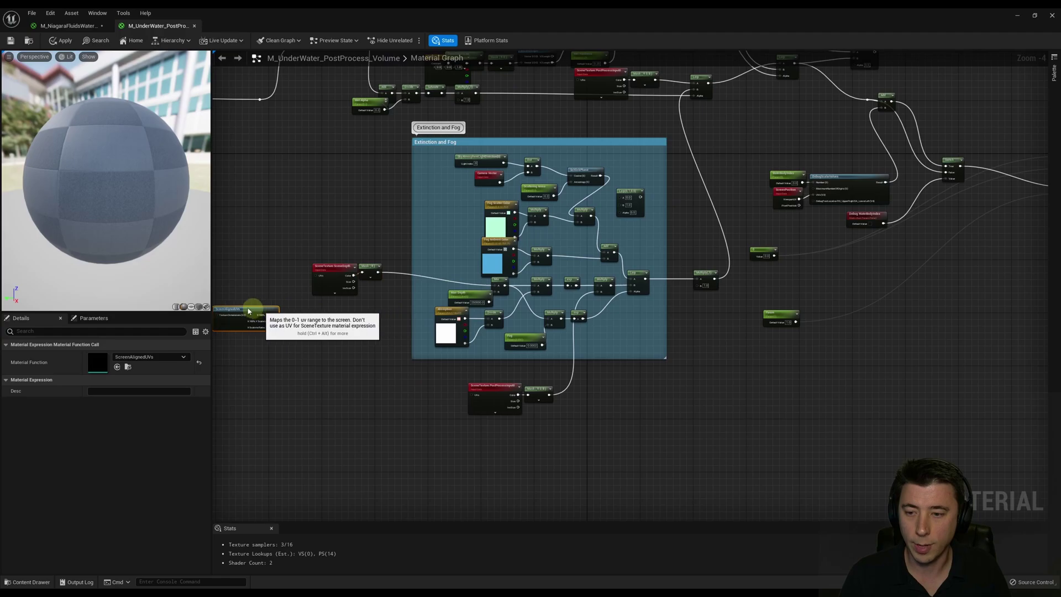
drag(297, 122, 677, 445)
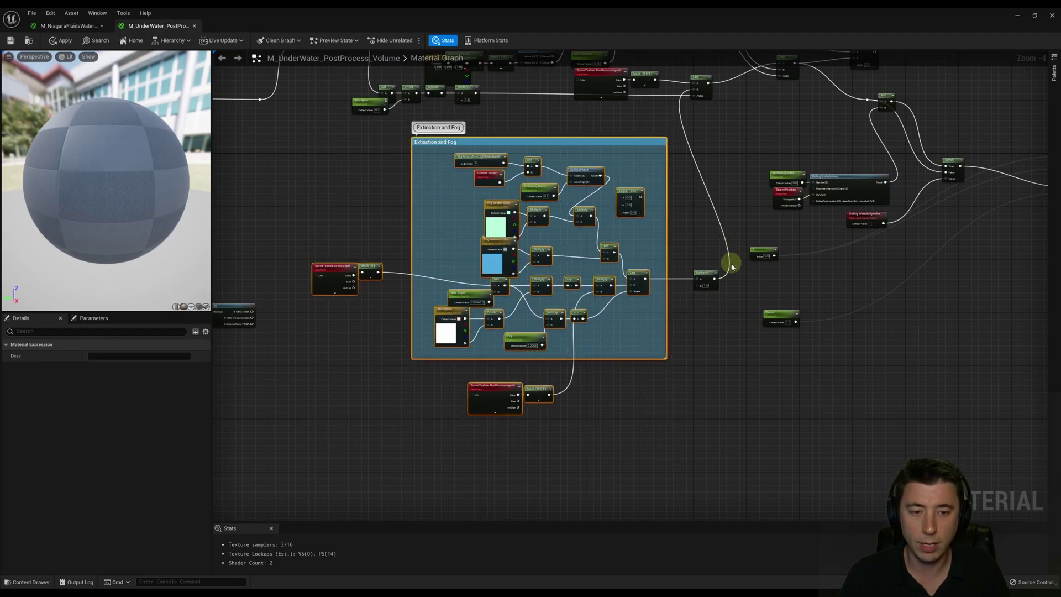
right_drag(712, 200, 596, 253)
scroll(318, 235, up, 3)
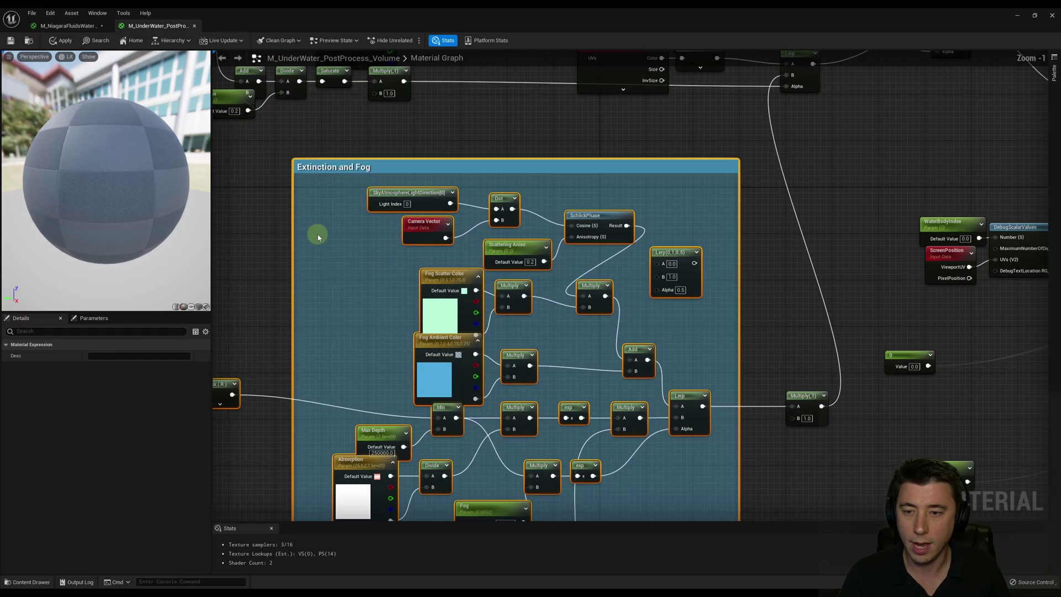
right_drag(280, 249, 394, 120)
right_drag(410, 325, 427, 295)
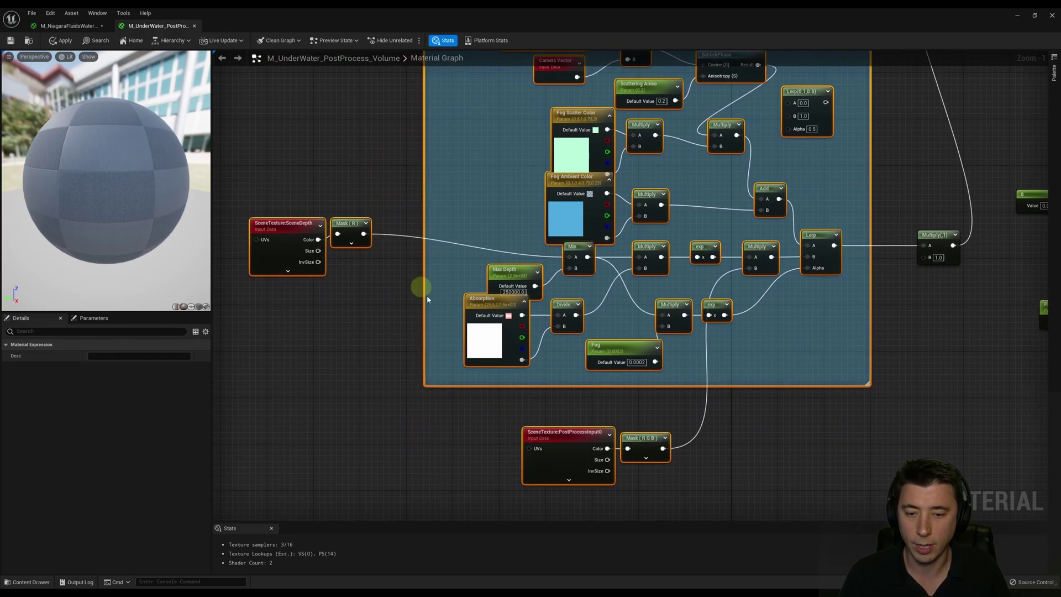
Paste the copied Extinction and Fog nodes into the M_NiagaraFluidsWater_PostProcess material graph beside the output node.
click(66, 25)
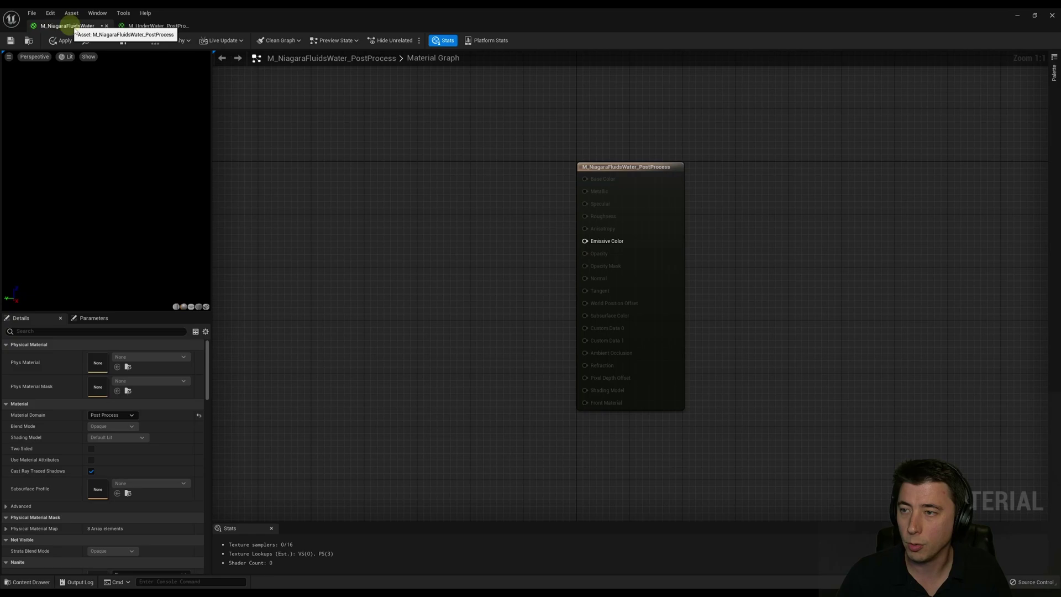
right_drag(469, 217, 554, 267)
scroll(554, 268, down, 1)
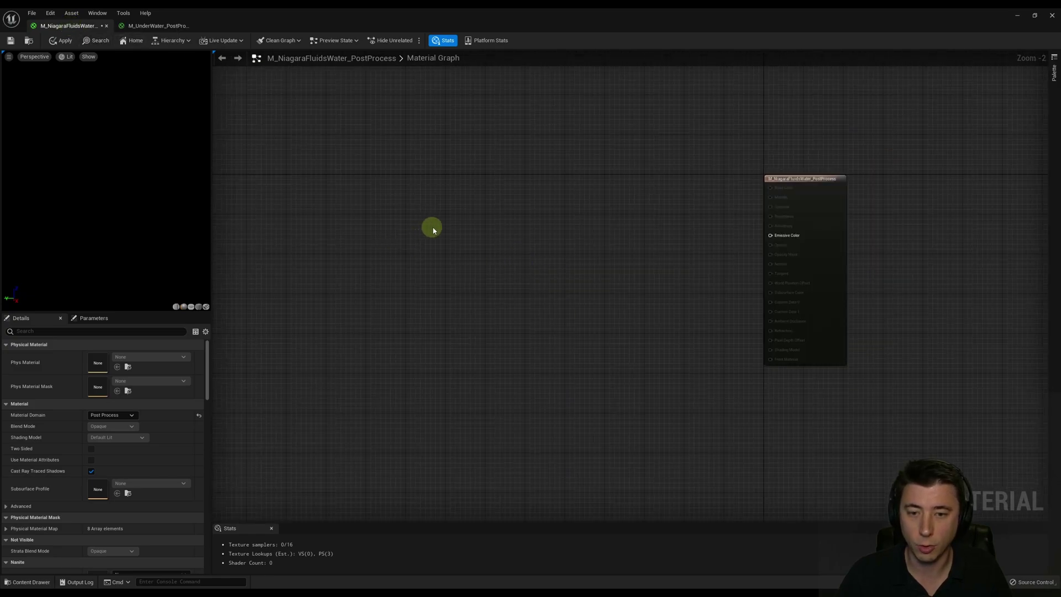
key(ctrl+v)
click(569, 210)
Delete the unconnected Lerp node from the pasted Extinction and Fog group.
scroll(602, 202, up, 2)
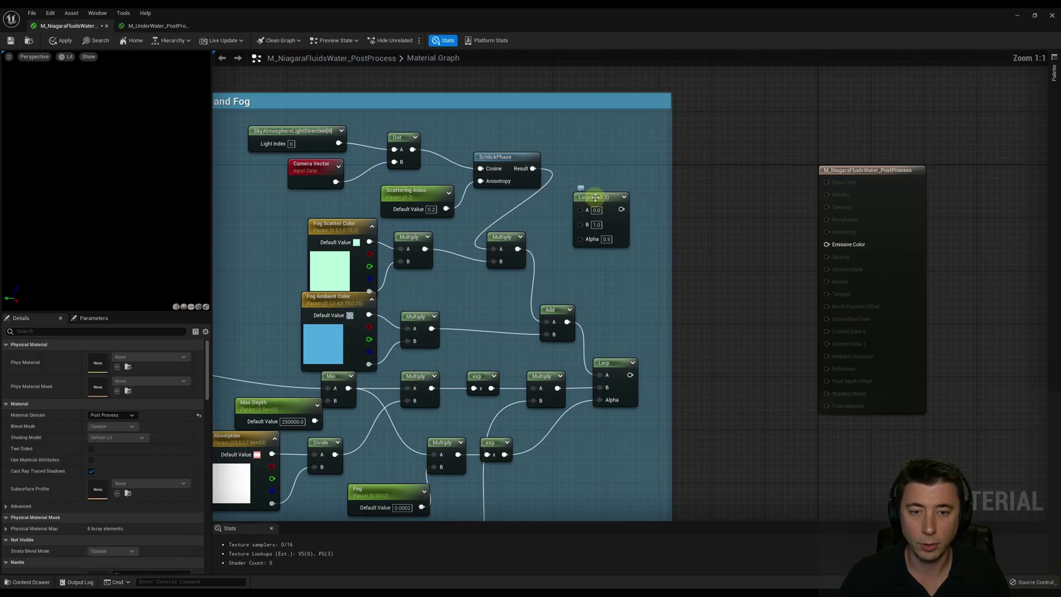
click(606, 206)
key(Delete)
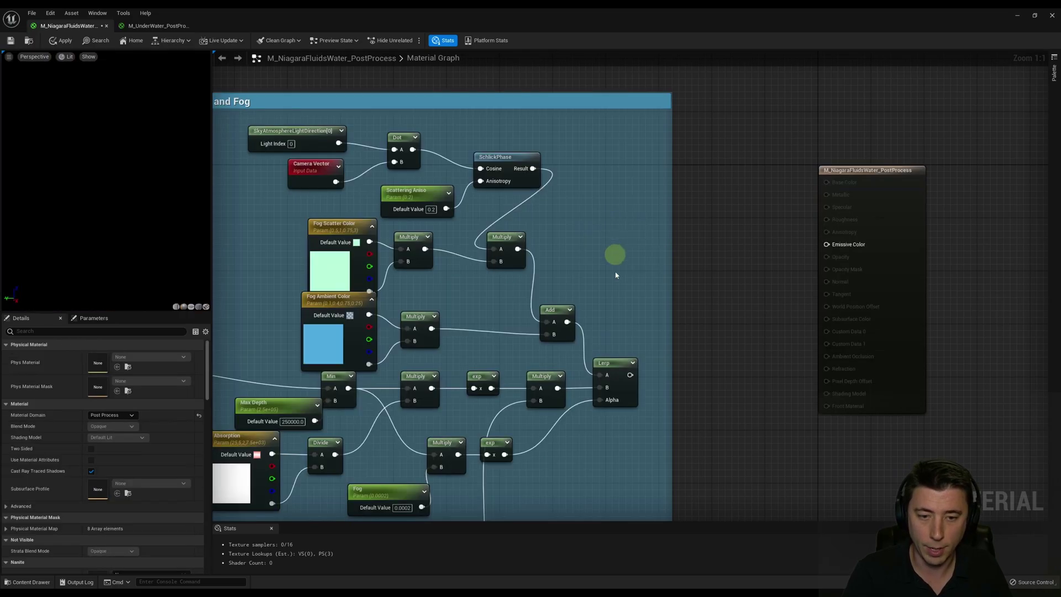
Connect the final Lerp output to the material's Emissive Color and save the material.
drag(630, 375, 833, 246)
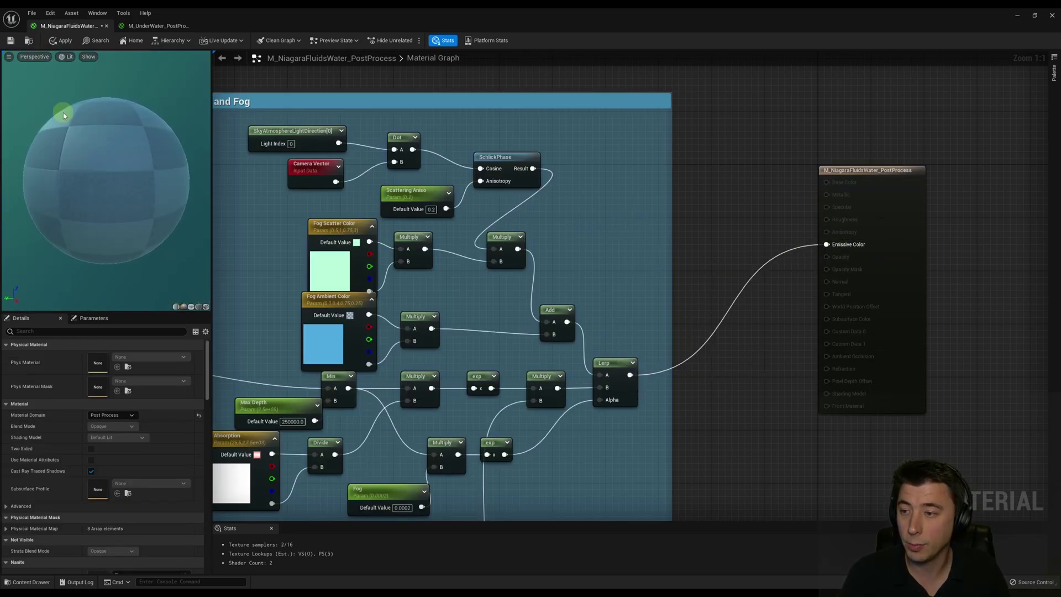
click(10, 40)
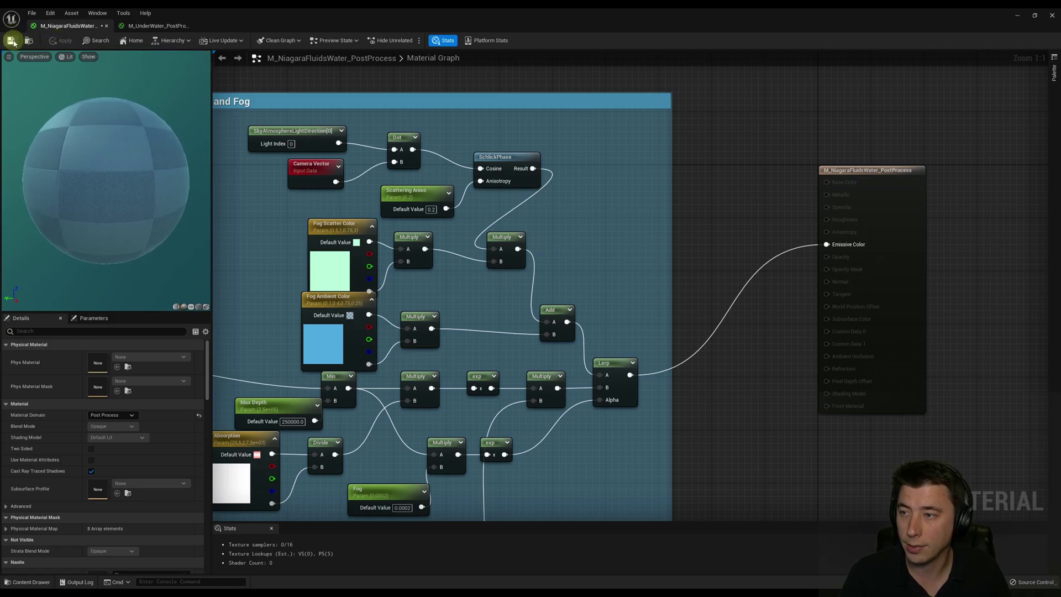
Review the pasted Extinction and Fog parameters, selecting Scattering Aniso to inspect its settings.
right_drag(272, 251, 322, 236)
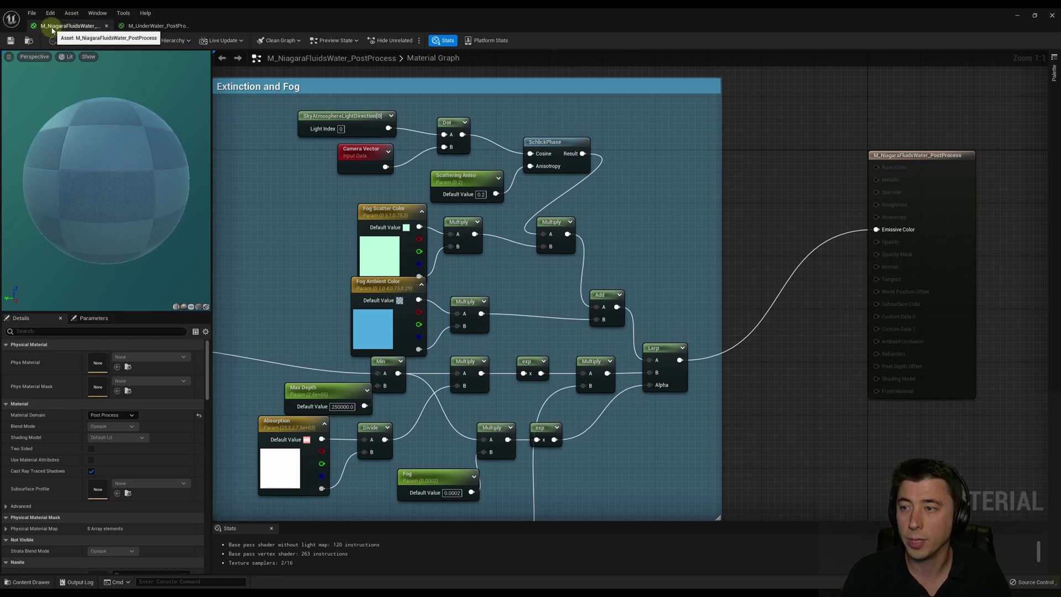
right_drag(299, 273, 344, 272)
click(496, 189)
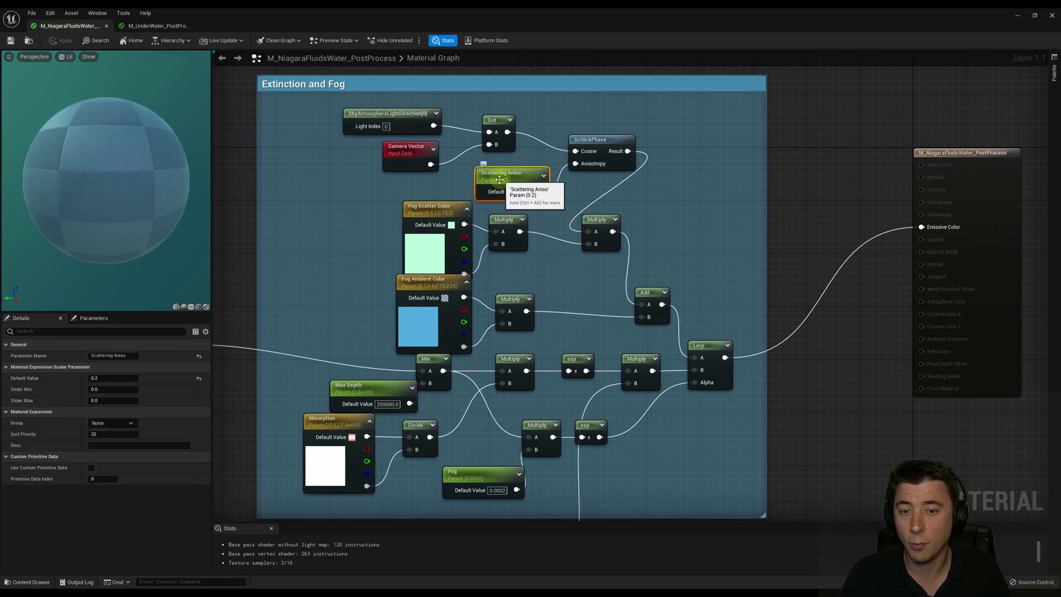
right_drag(366, 312, 374, 268)
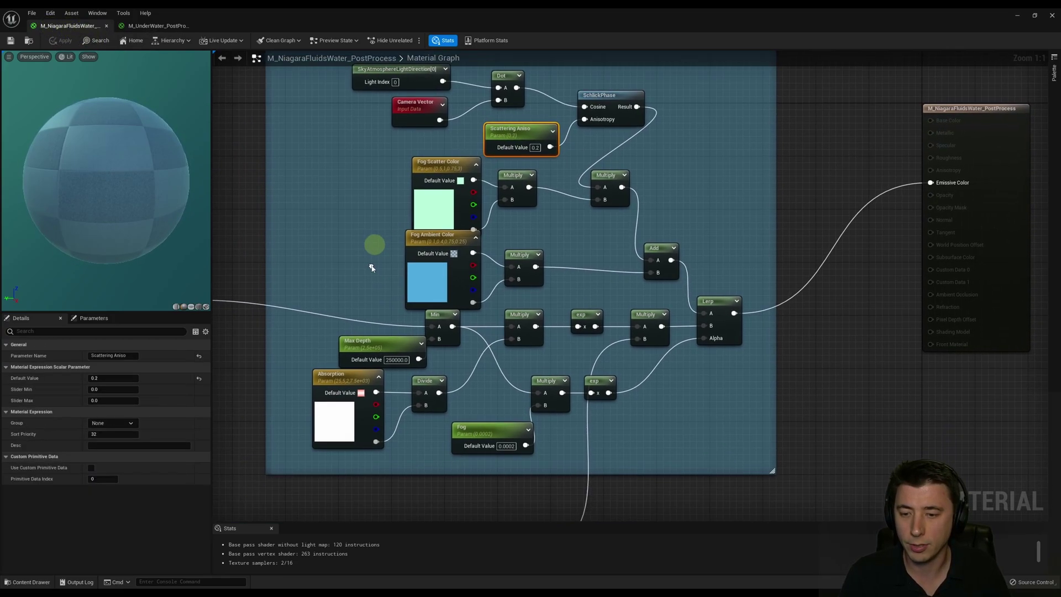
Inspect the Fog parameter's settings and its place in the Extinction and Fog group.
click(470, 425)
right_drag(485, 415, 481, 355)
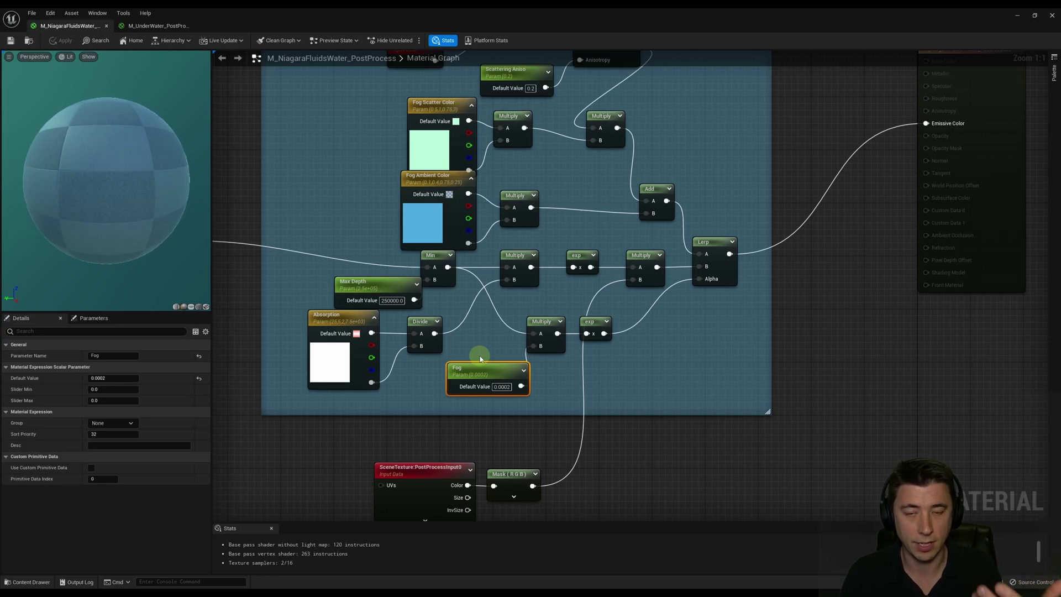
click(132, 40)
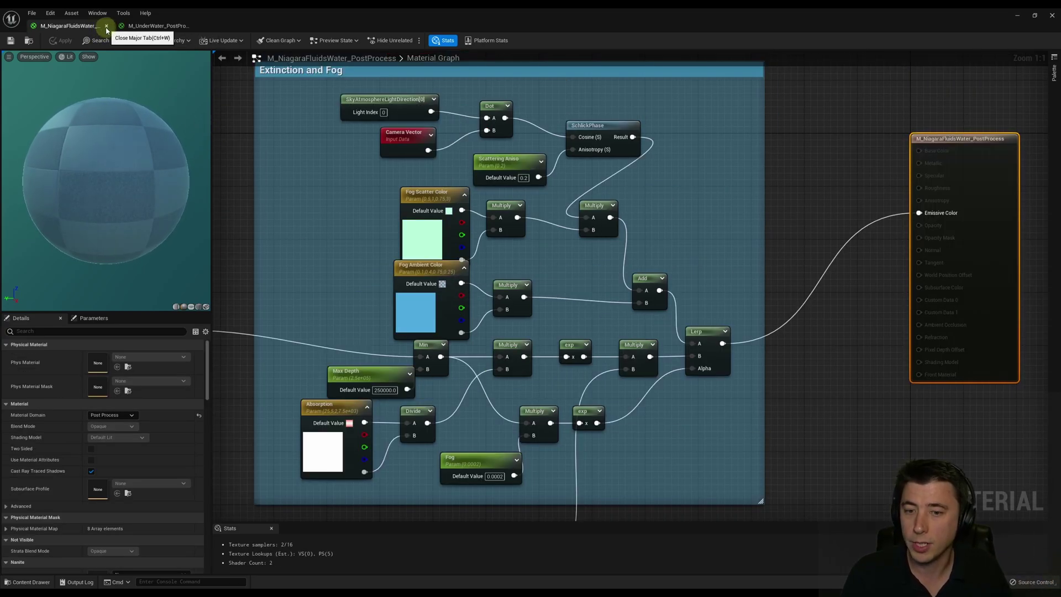
Close both material editors, discarding the changes made to M_UnderWater_PostProcess_Volume.
click(106, 27)
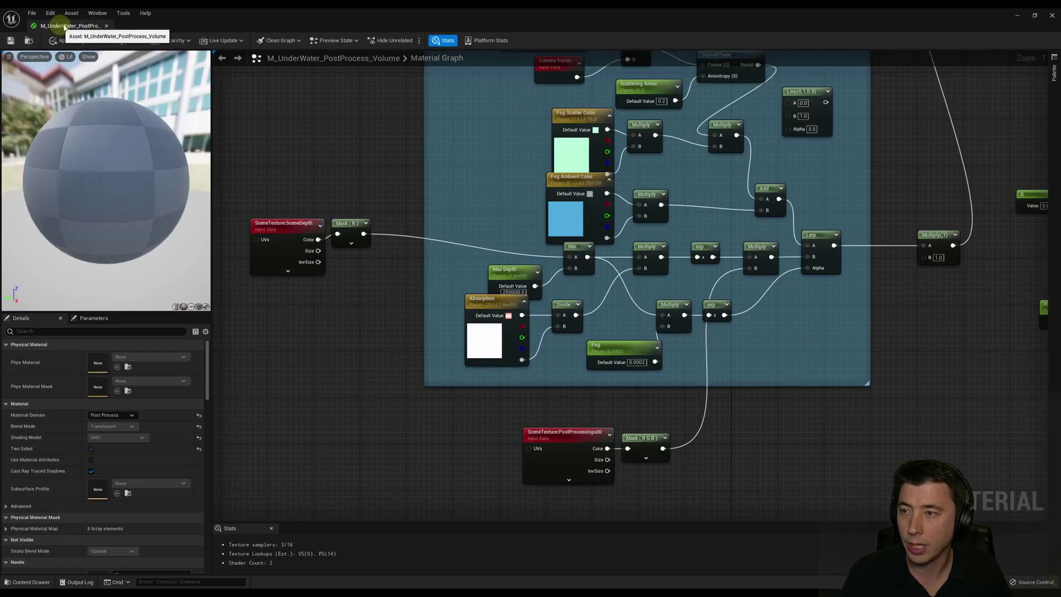
click(106, 26)
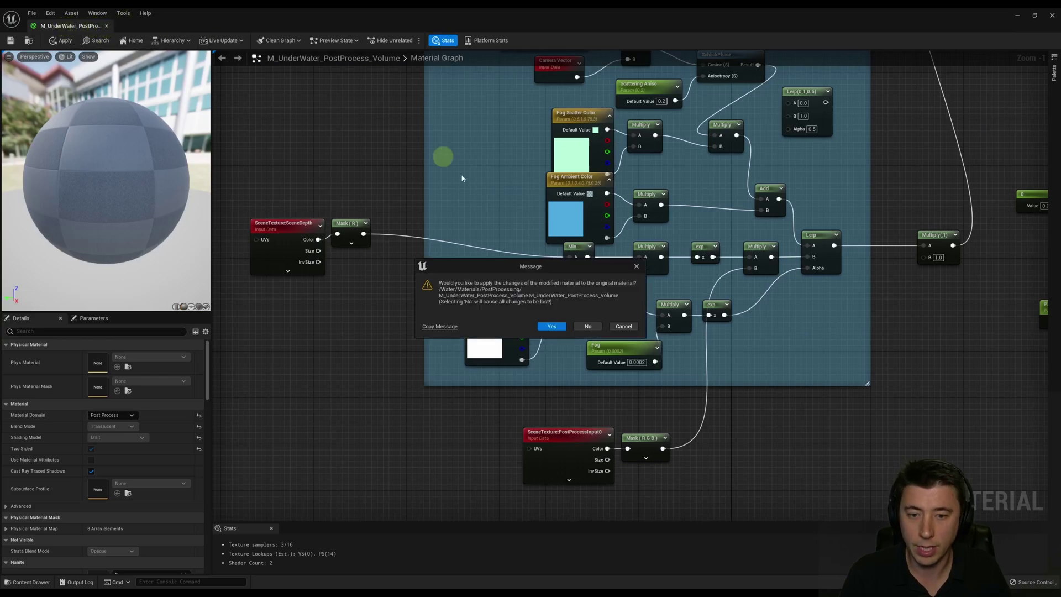
click(589, 327)
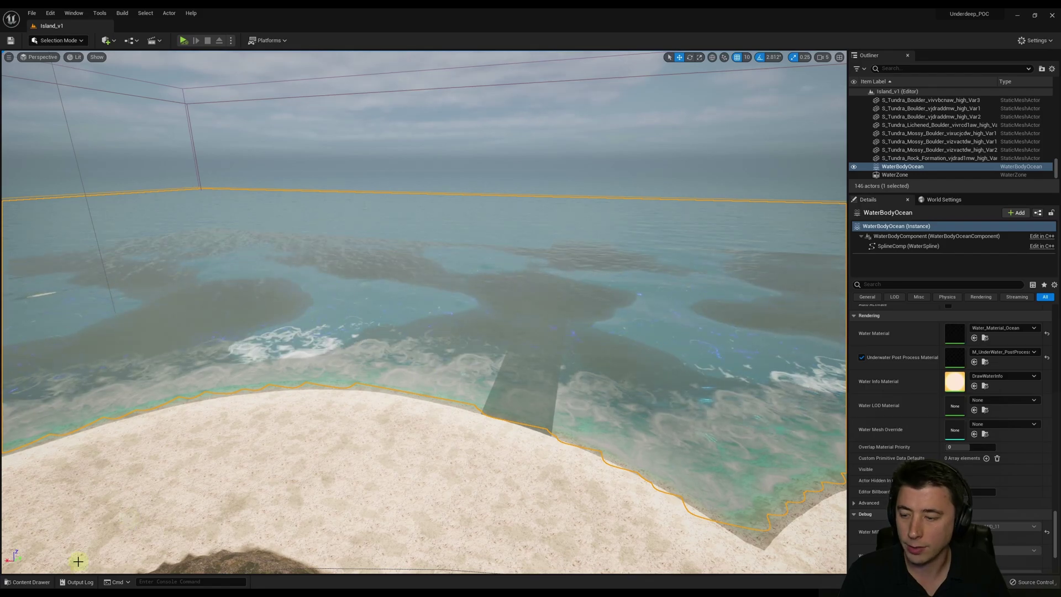
Create a material instance from M_NiagaraFluidsWater_PostProcess in the PostProcessMaterials folder, keeping the default name.
click(27, 582)
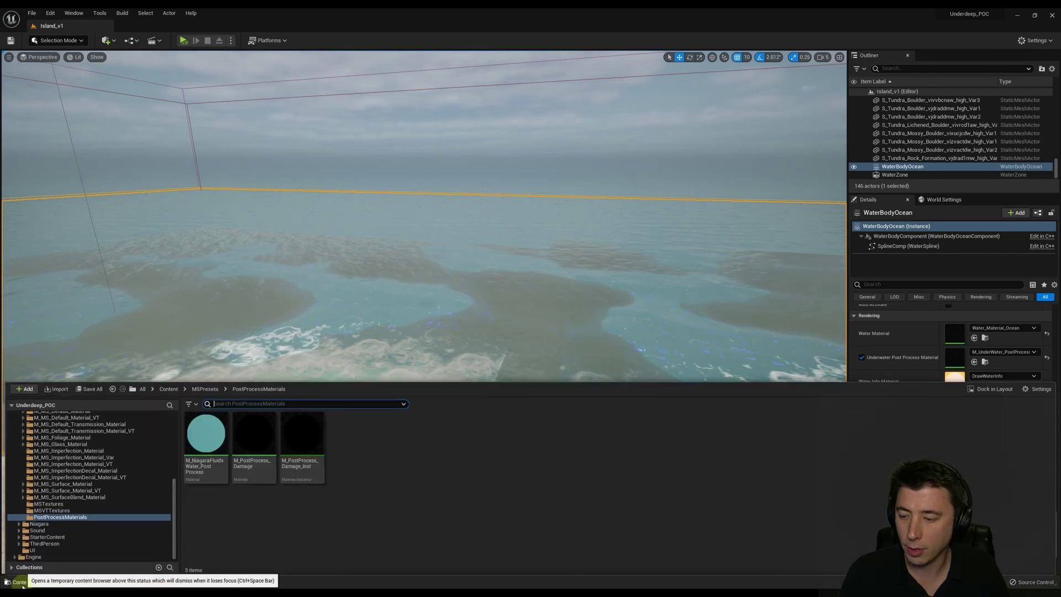
right_click(216, 442)
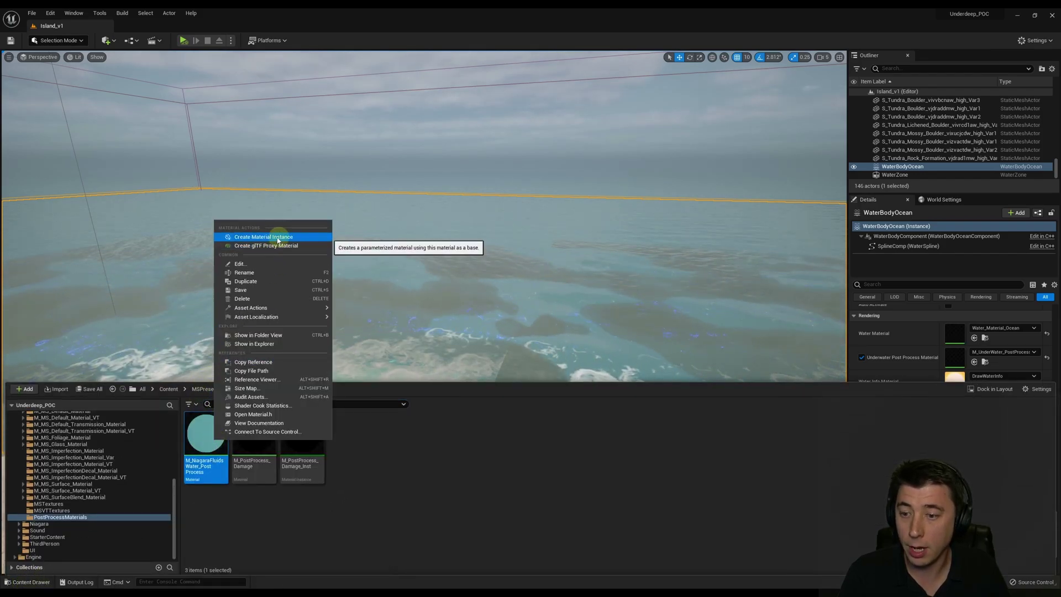
click(273, 237)
key(Return)
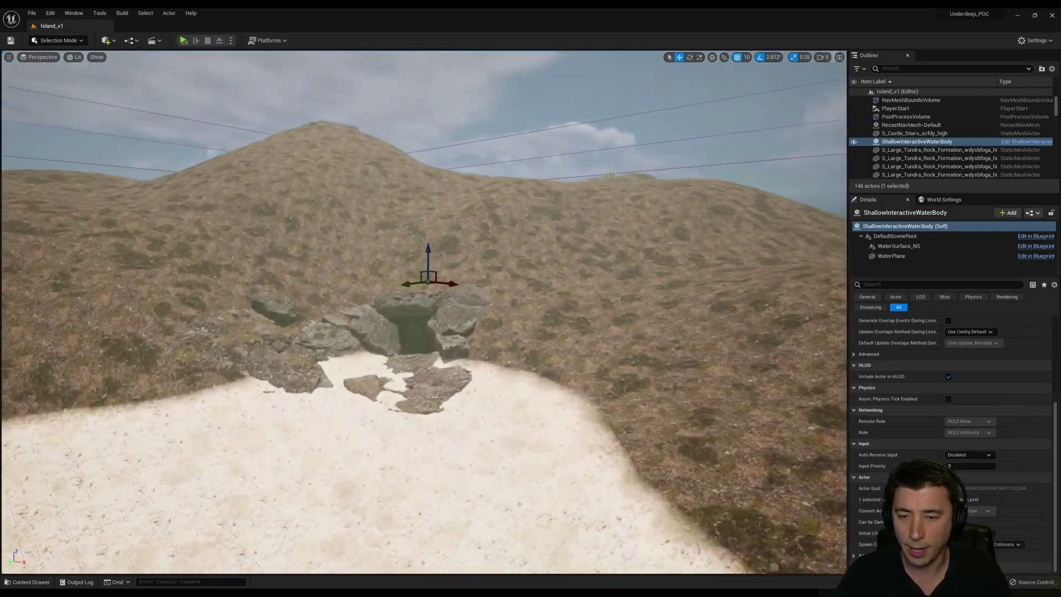
Open the ShallowInteractiveWaterBody blueprint for editing and show its components in the 3D preview.
key(w)
right_drag(579, 364, 579, 364)
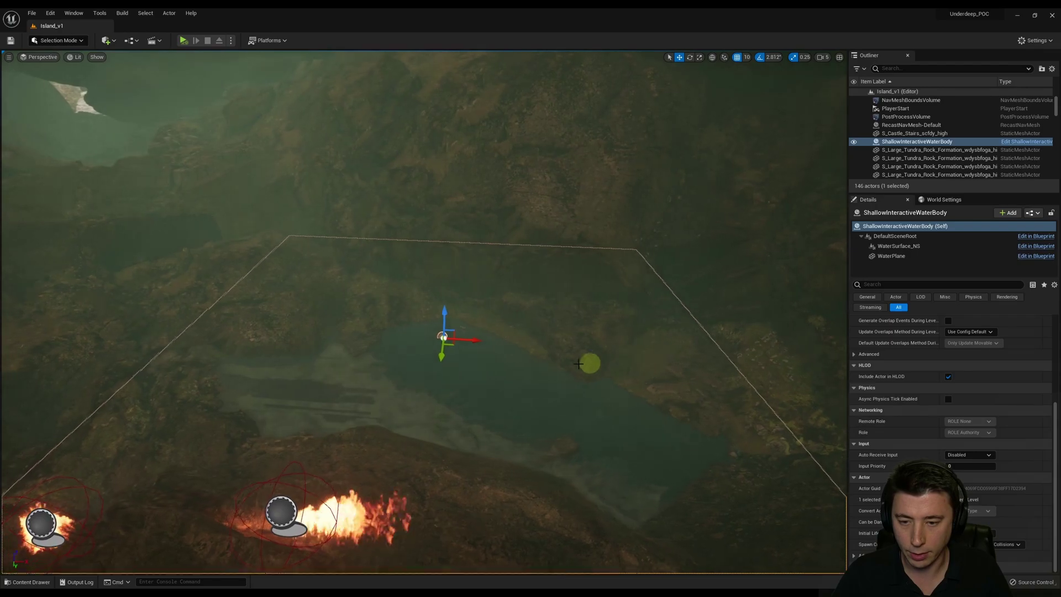
click(1012, 143)
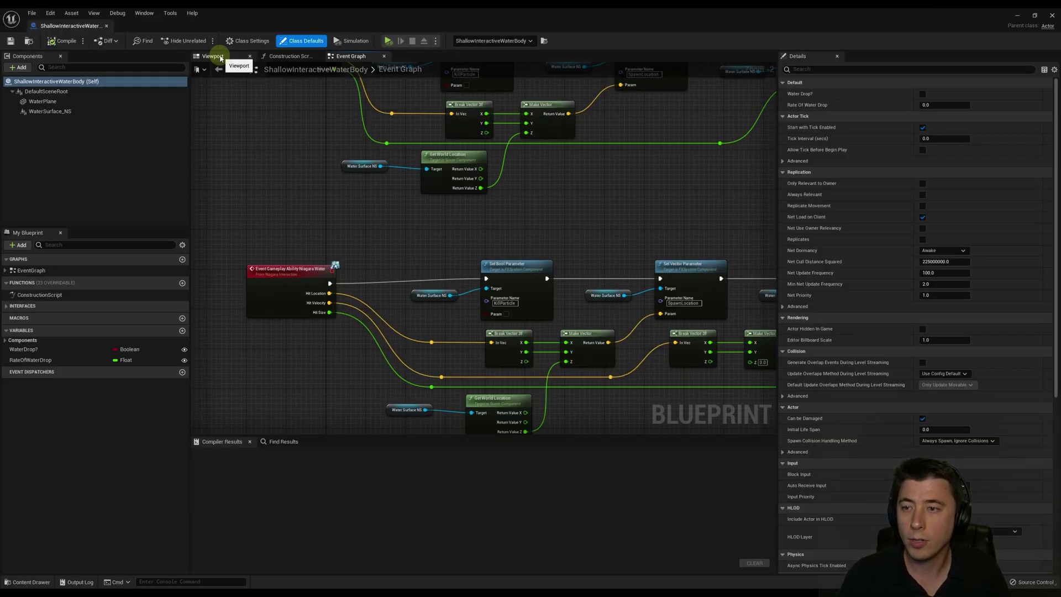
click(220, 57)
right_drag(476, 213, 483, 234)
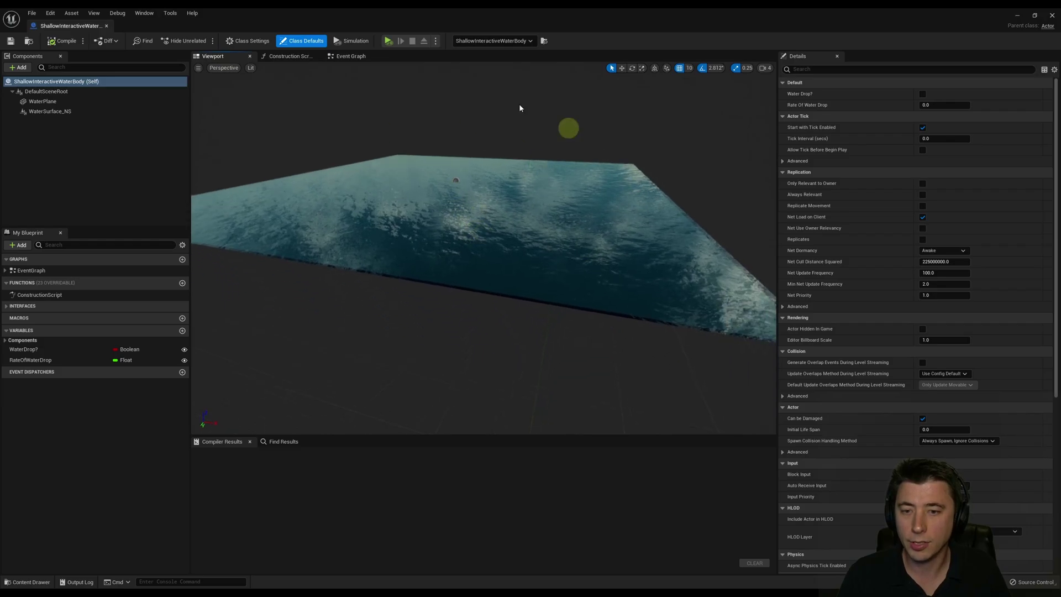
Add a Box Collision component to the water body blueprint and name it BoxCollision.
click(22, 68)
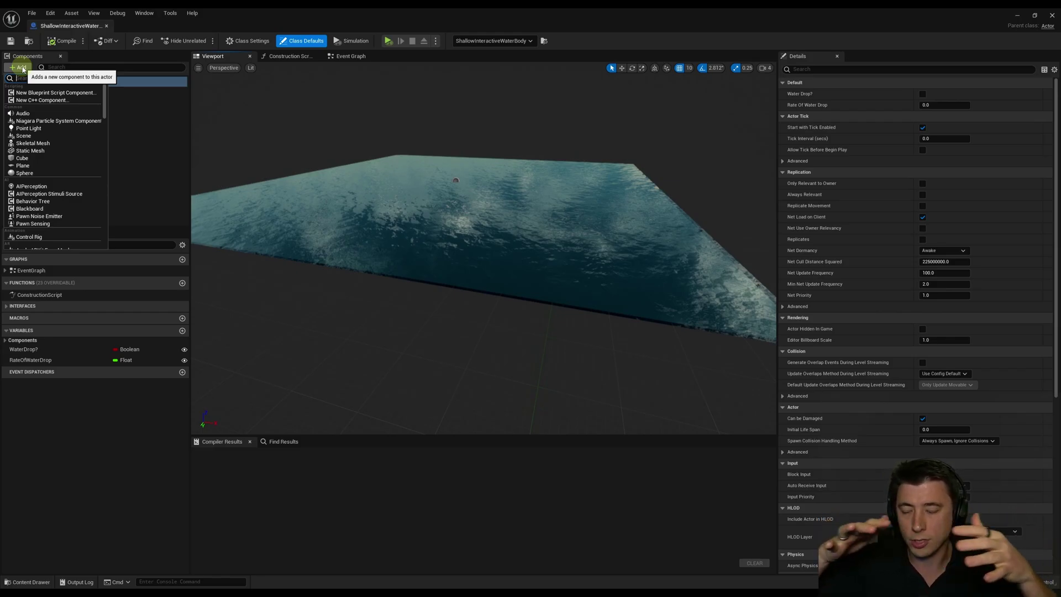
click(218, 128)
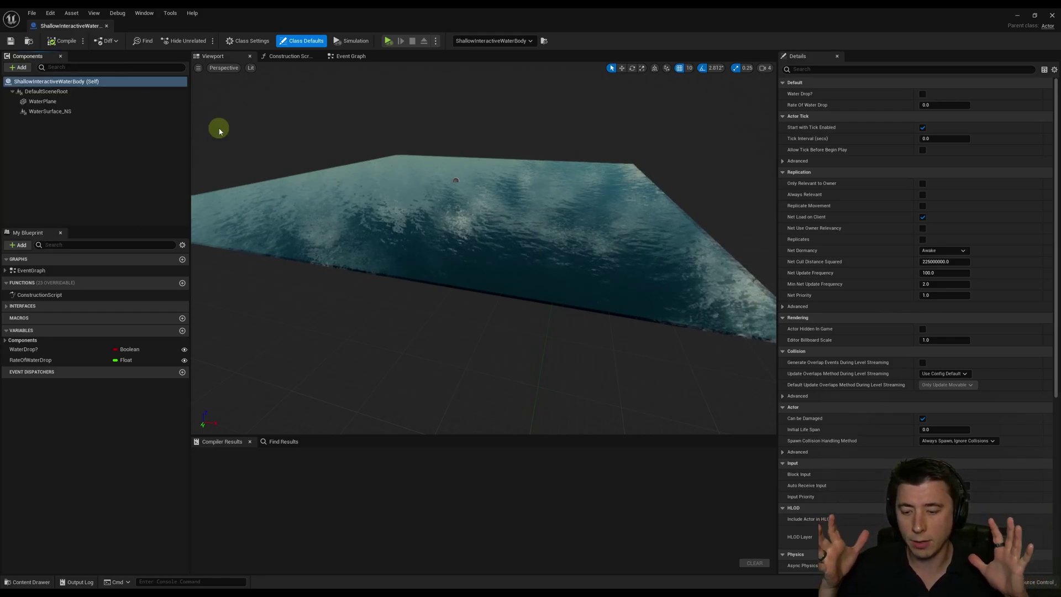
click(19, 68)
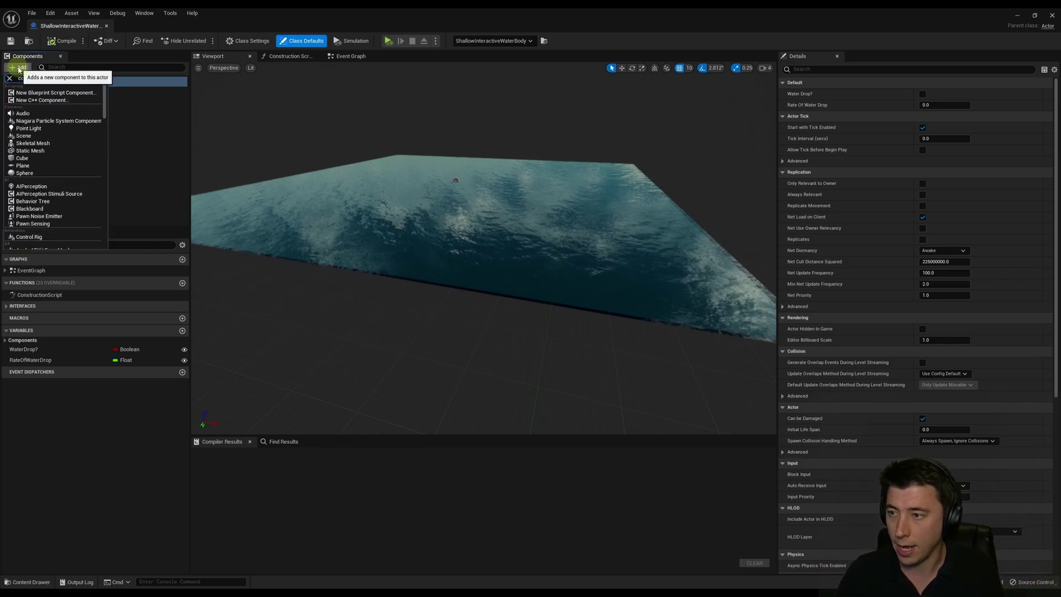
text(collision box)
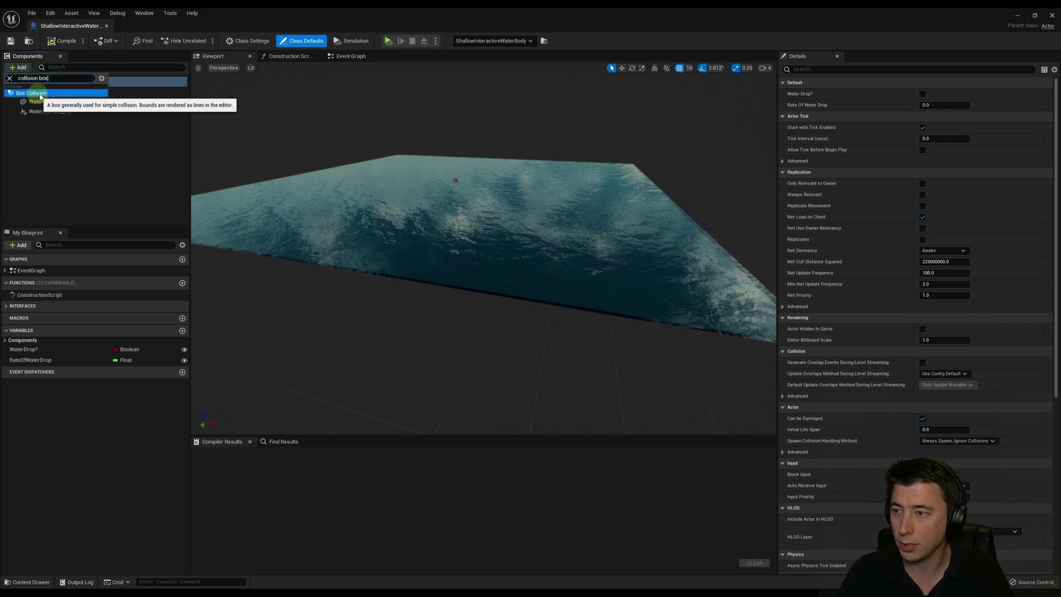
click(29, 94)
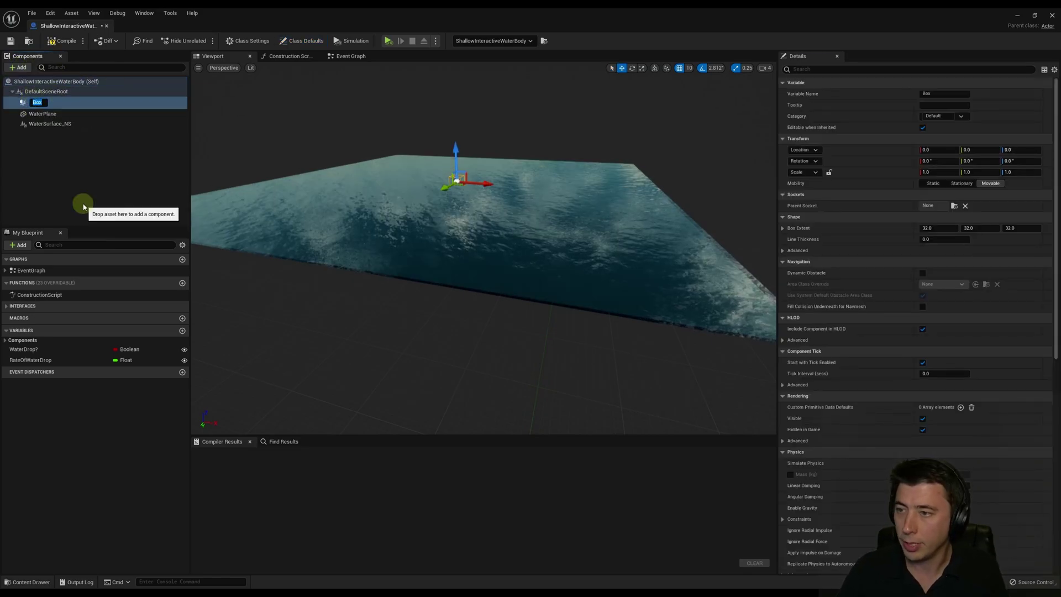
text(BoxCollision)
key(Return)
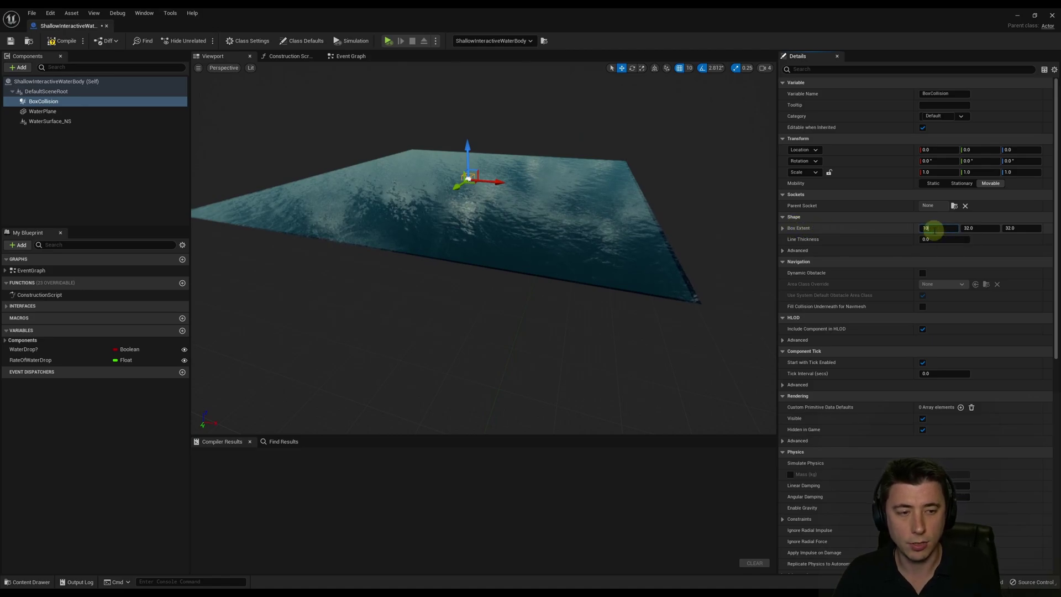
Set the BoxCollision component's box extent to 1000 on X, Y and Z.
text(1000)
key(Tab)
text(1)
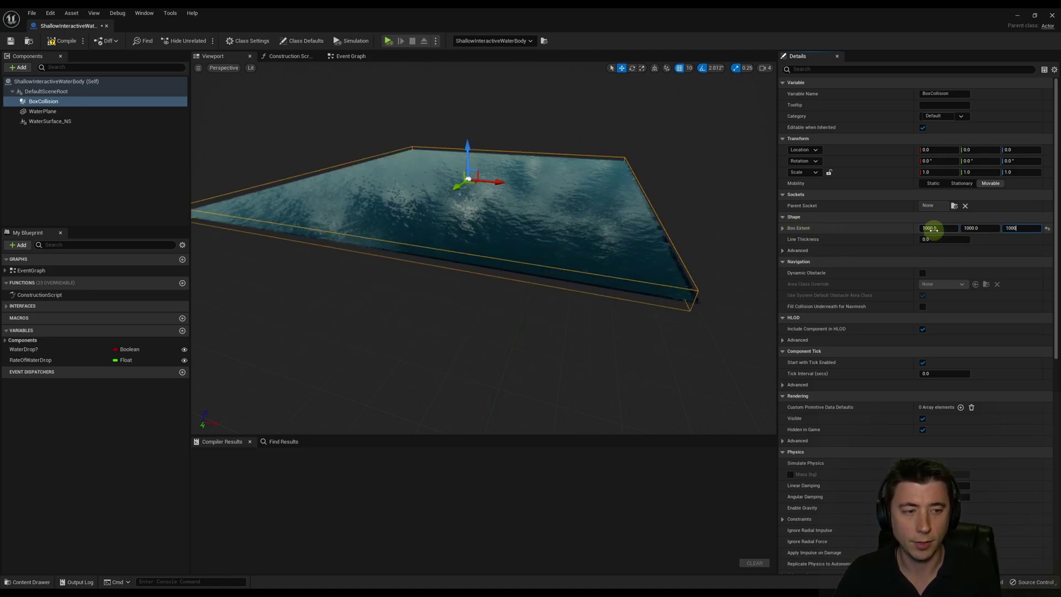
text(000)
key(Return)
scroll(569, 243, down, 4)
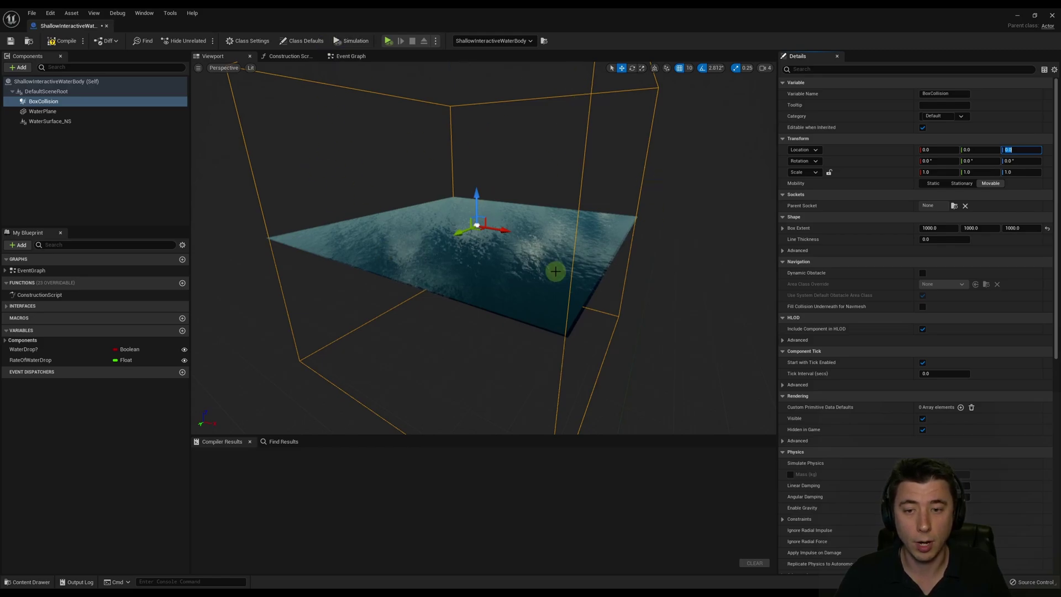
Set the BoxCollision component's Z location to -1100 to place it beneath the water surface.
click(1019, 150)
drag(1019, 150, 921, 151)
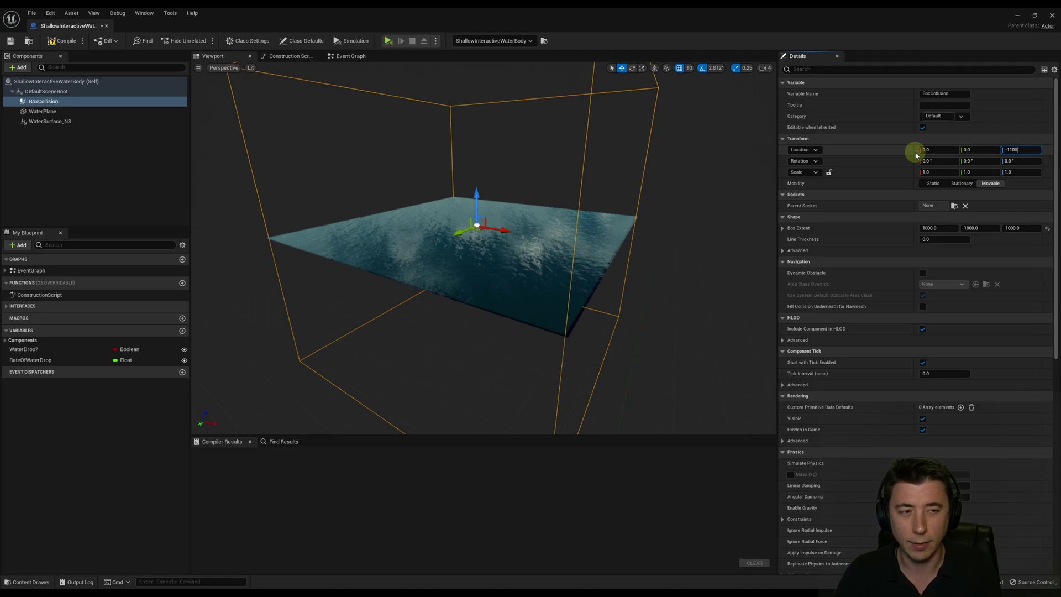
key(Return)
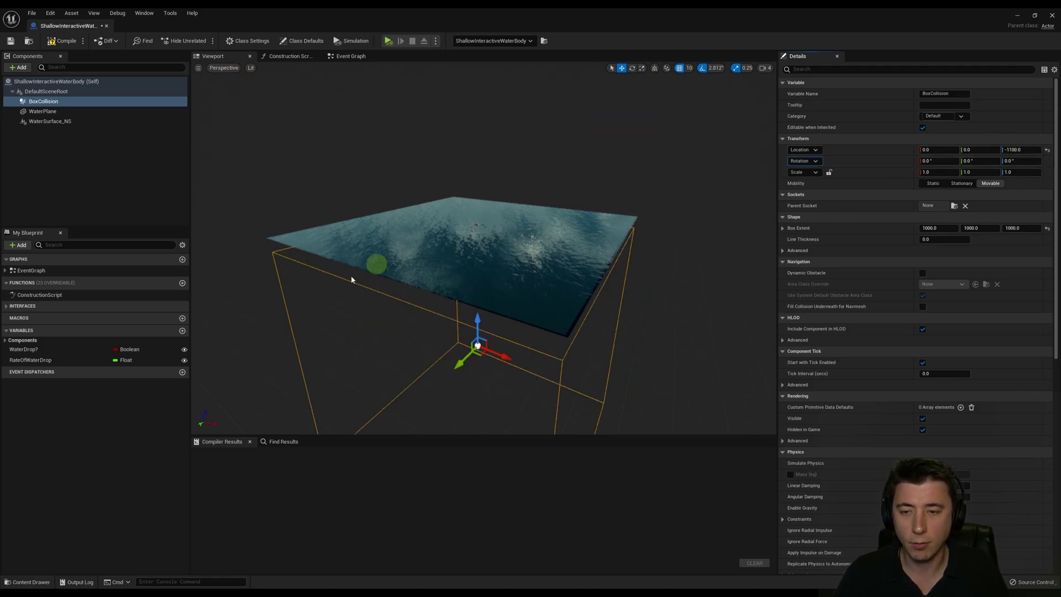
right_drag(411, 268, 462, 274)
key(w)
key(s)
key(w)
alt+drag(607, 239, 514, 233)
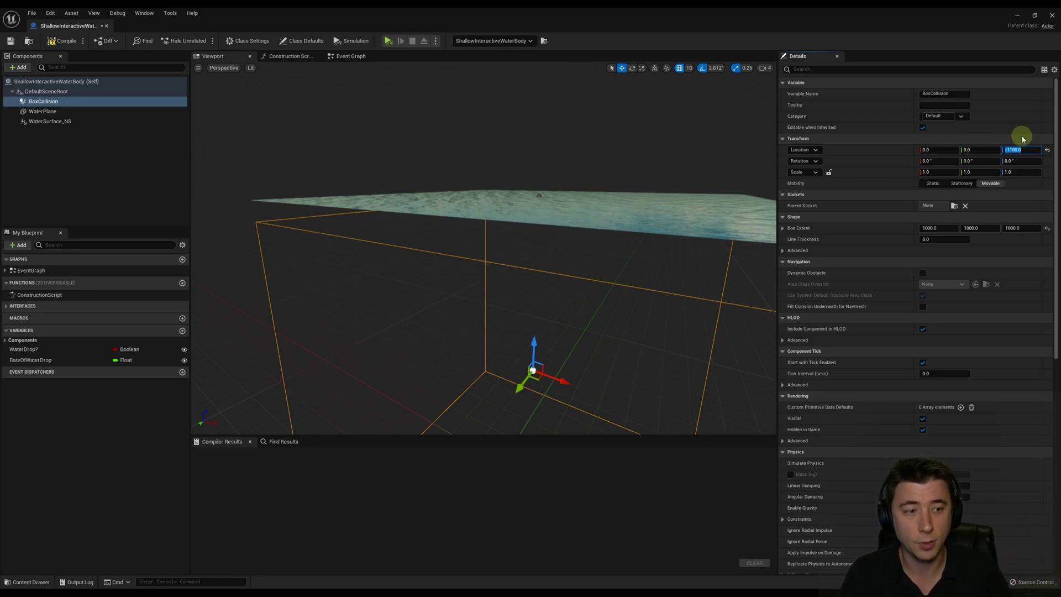
alt+drag(540, 237, 510, 153)
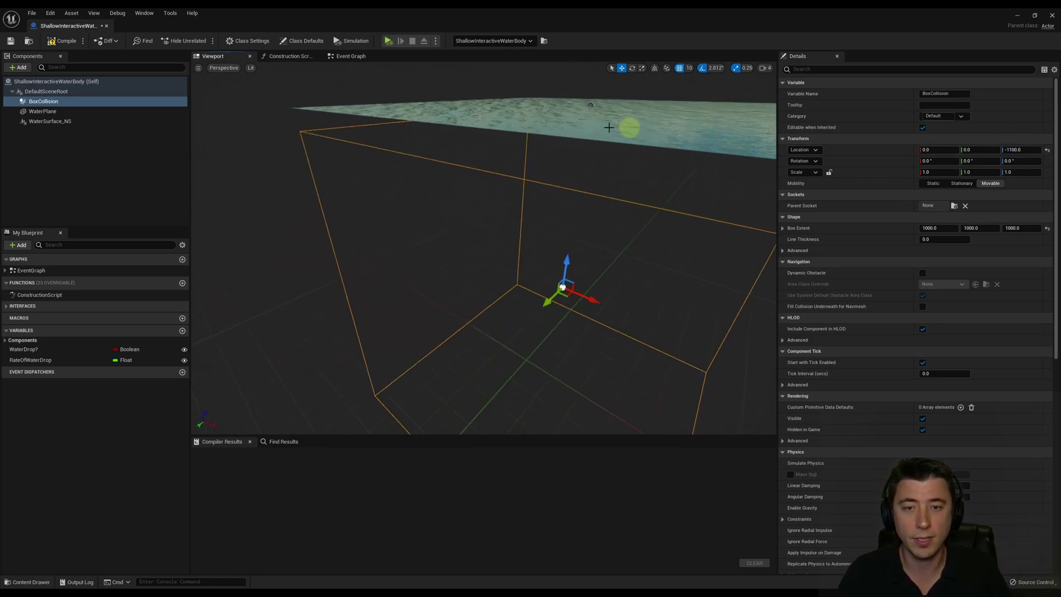
right_drag(524, 226, 550, 200)
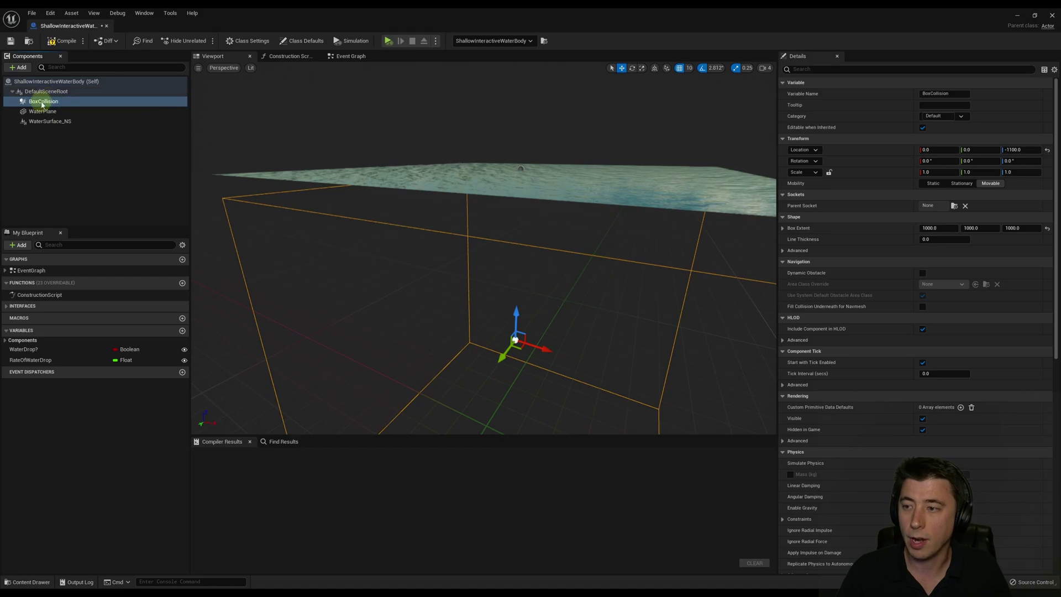
Add a Post Process component as a child of BoxCollision, keeping the name PostProcess.
click(58, 103)
click(21, 68)
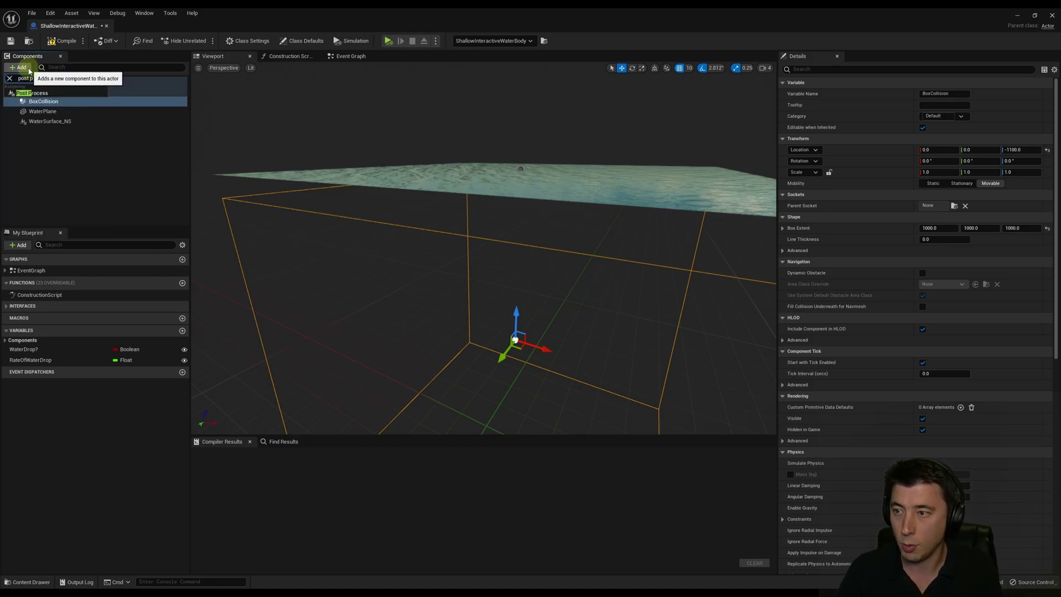
click(32, 93)
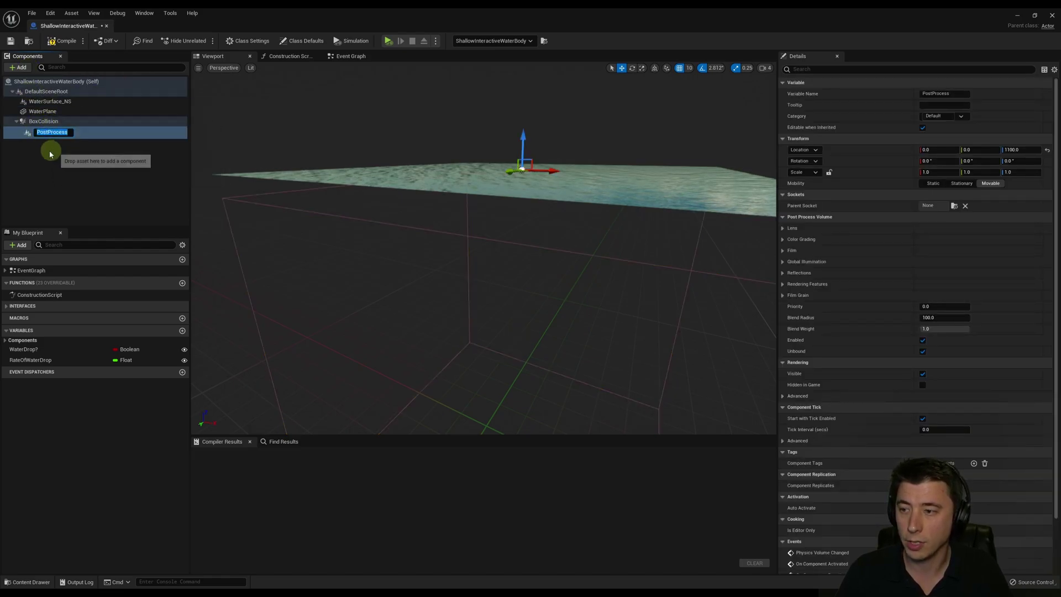
key(Return)
Turn off Unbound and enable Use Attach Parent Bound on the PostProcess component, and compare with BoxCollision's bounds settings.
click(811, 70)
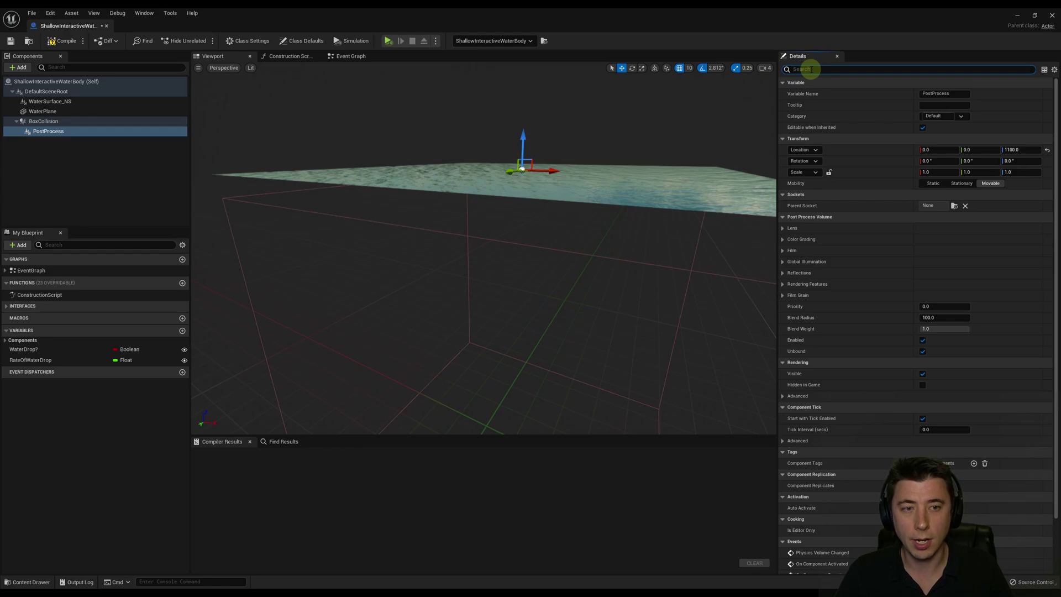
text(unbound)
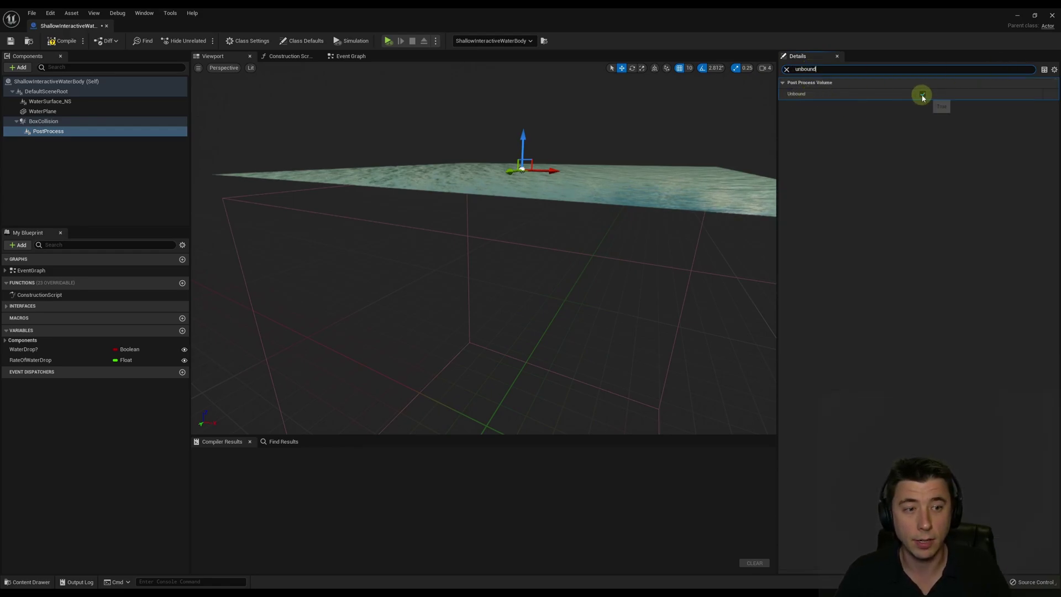
double_click(807, 67)
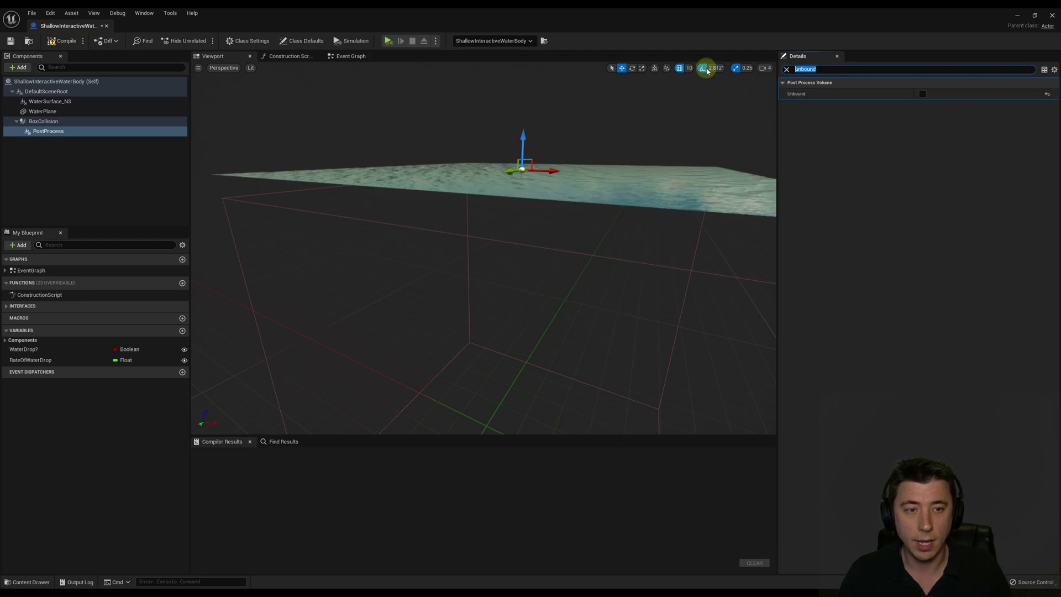
text(bound)
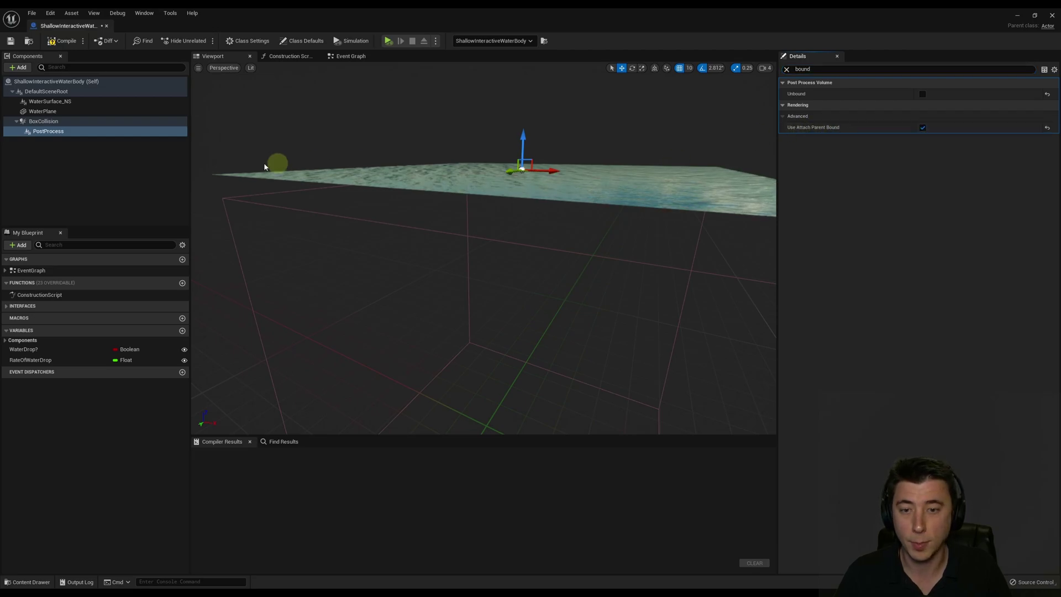
click(41, 121)
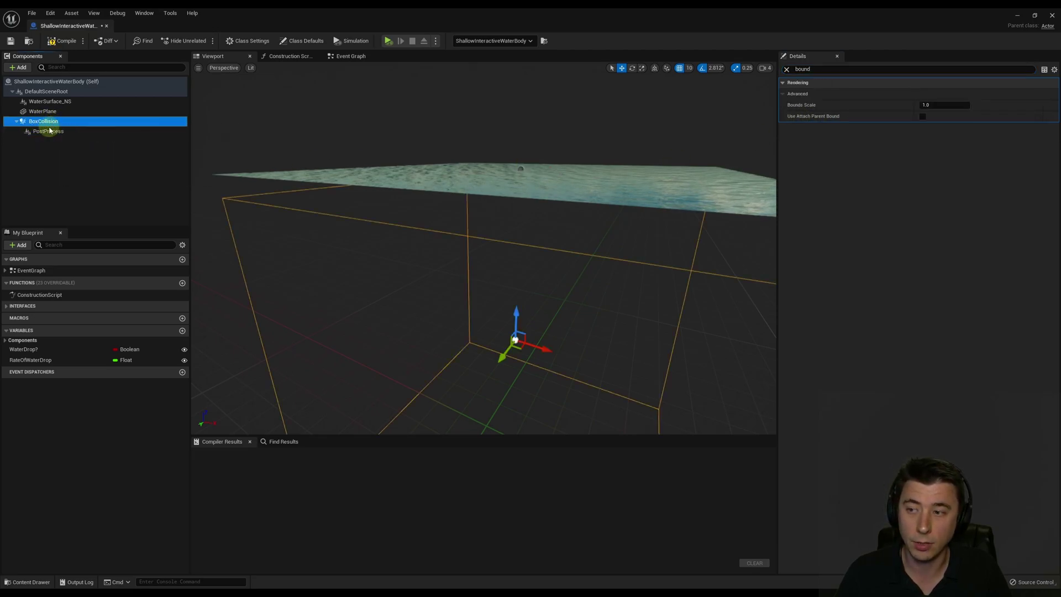
Add one element to the PostProcess component's Post Process Materials array.
click(49, 131)
click(822, 68)
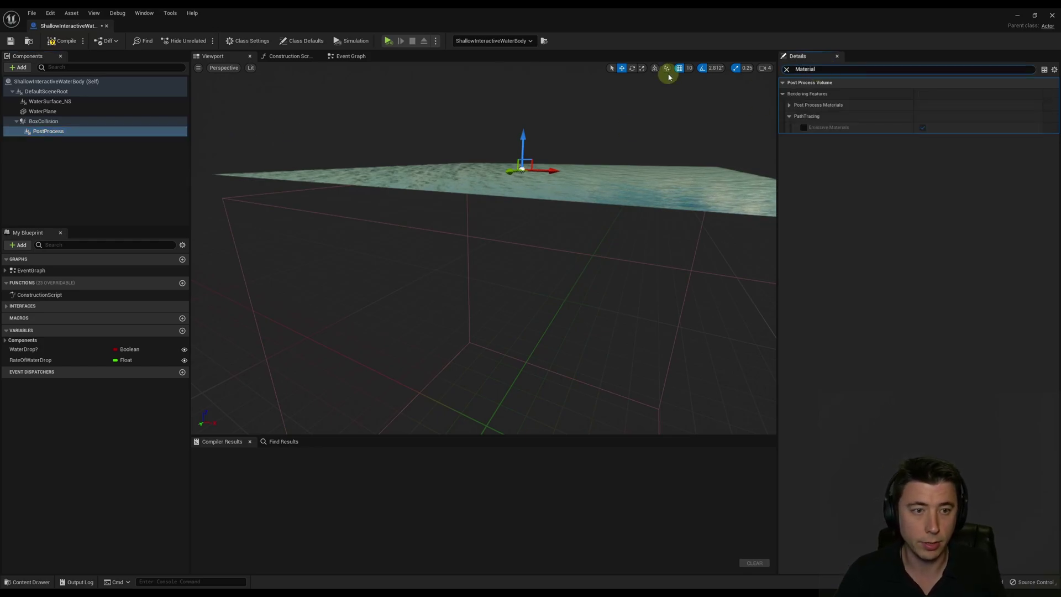
click(789, 105)
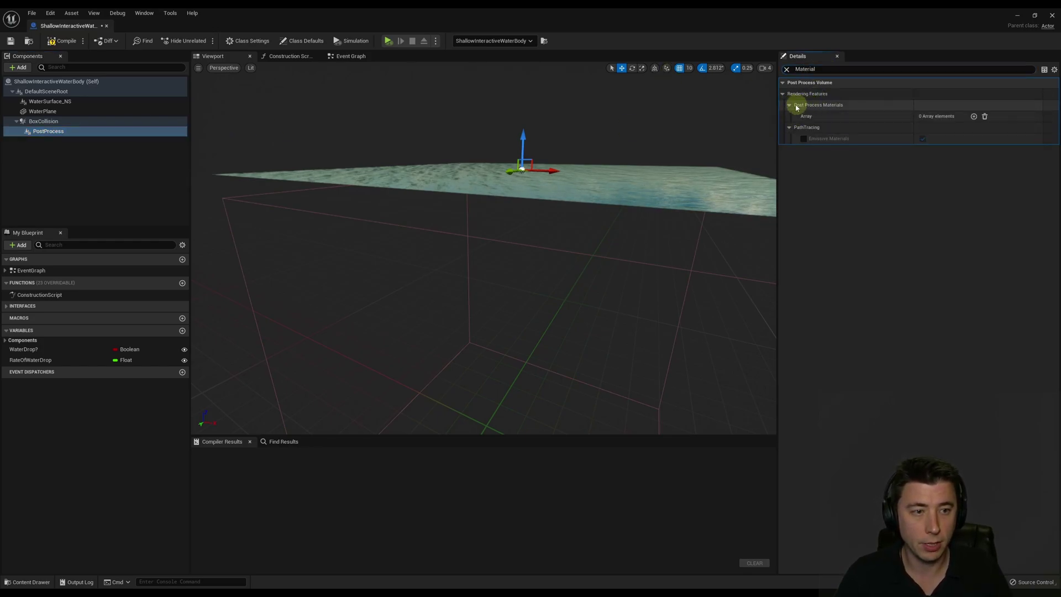
click(974, 117)
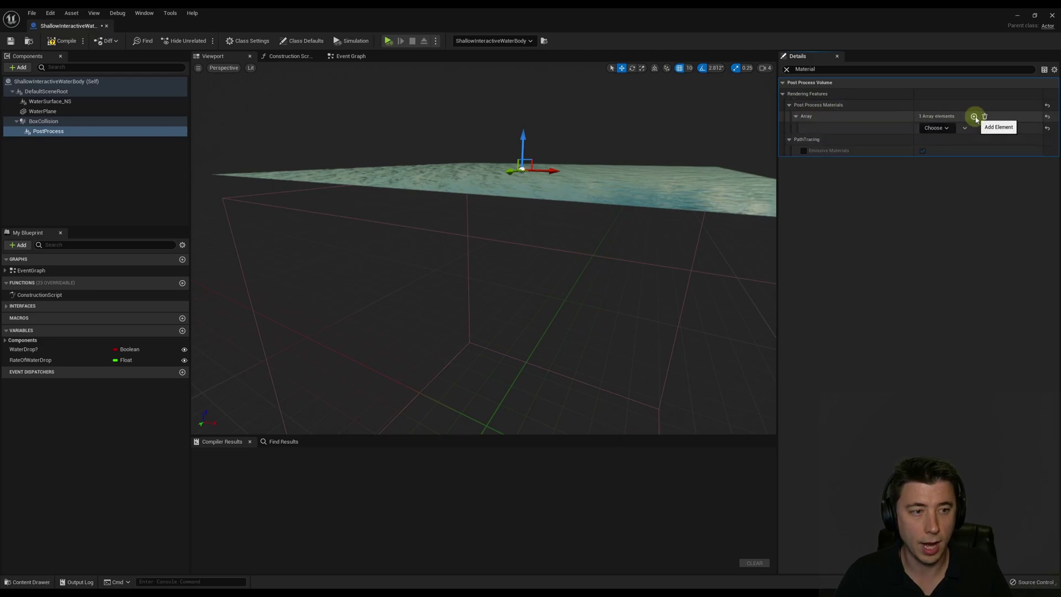
Make the new array element an asset reference to M_NiagaraFluidsWater_PostProcess_Inst, and compile and save the blueprint.
click(946, 128)
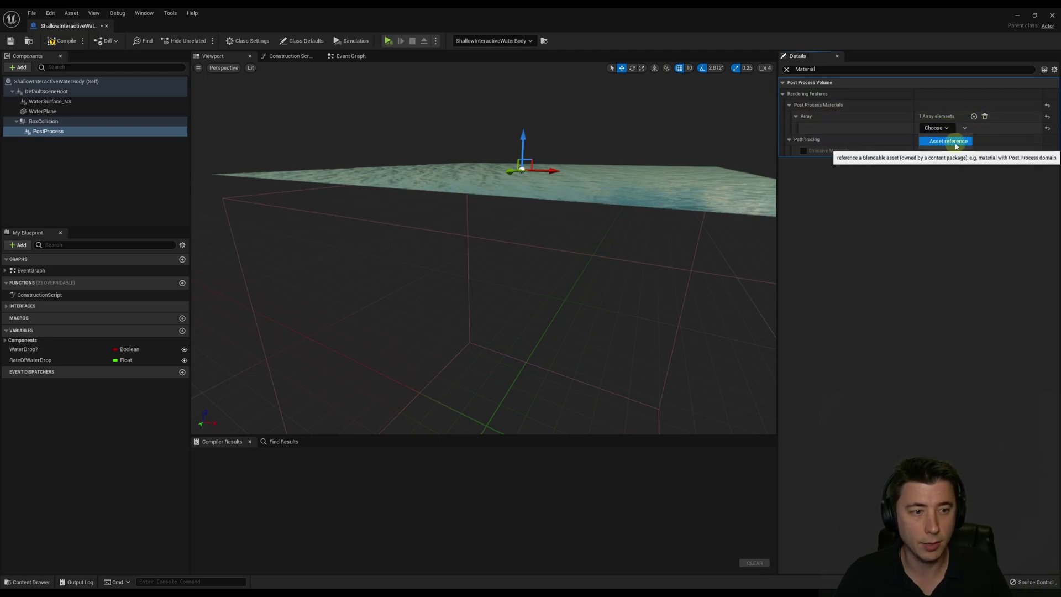
click(953, 141)
click(929, 129)
text(M_Niagara)
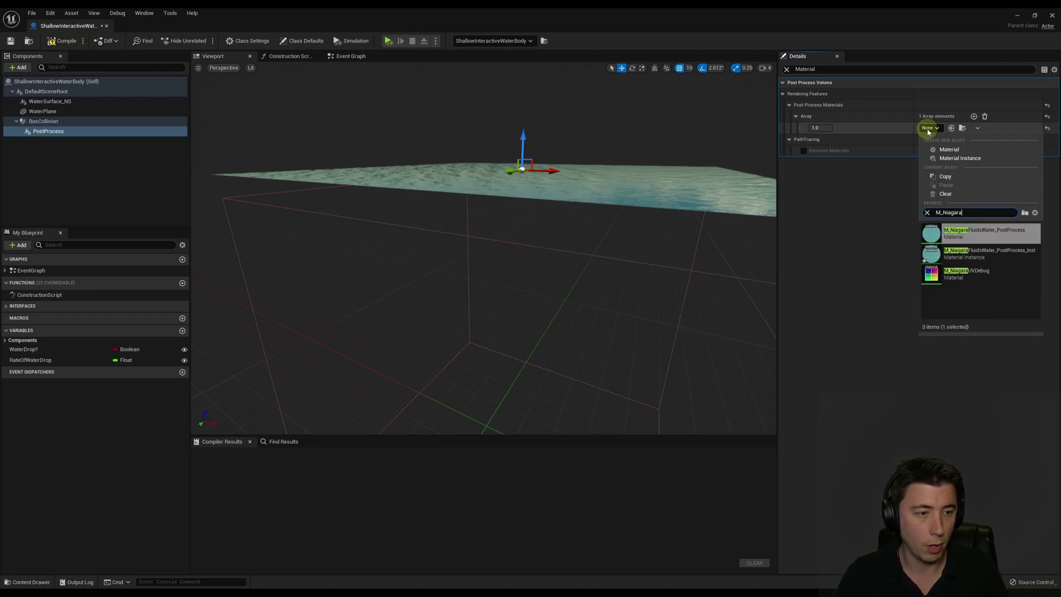
click(972, 256)
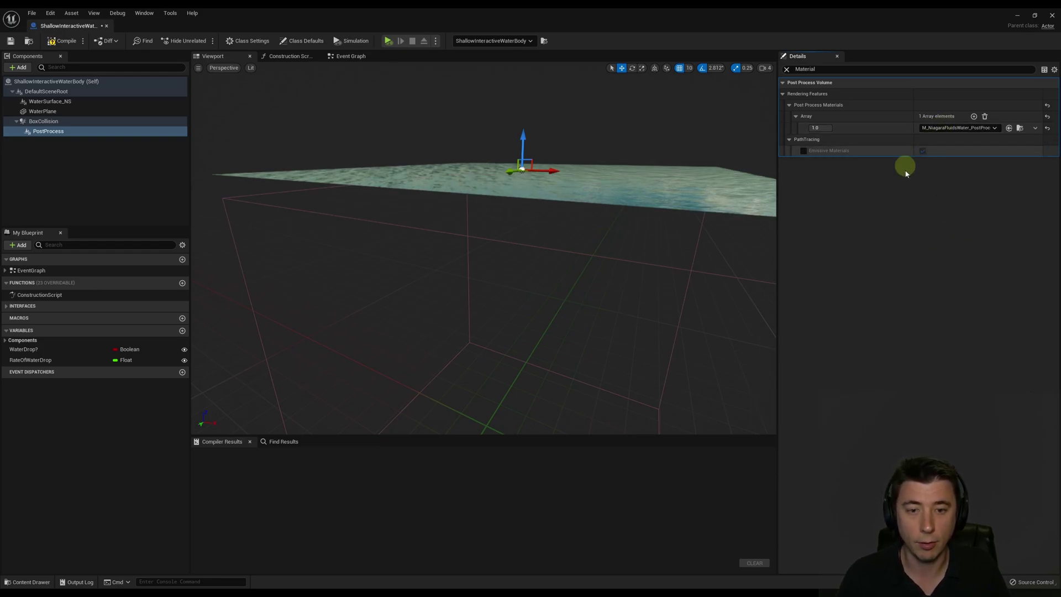
click(55, 41)
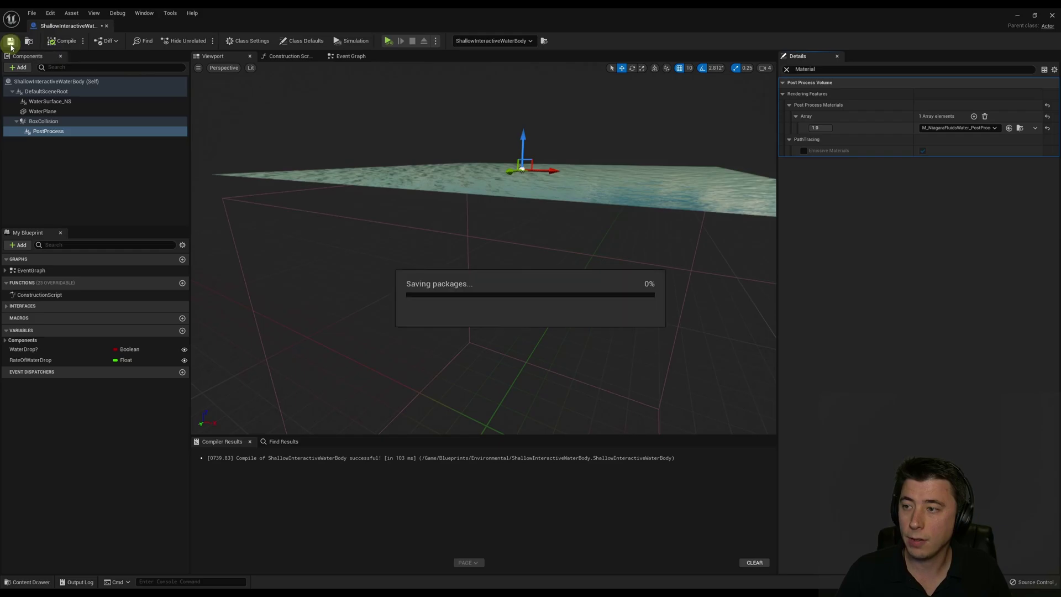
Return to the Island_v1 level and inspect the post-process effect around the water surface in the viewport.
click(1017, 17)
right_drag(486, 249, 346, 408)
right_click(346, 408)
click(391, 408)
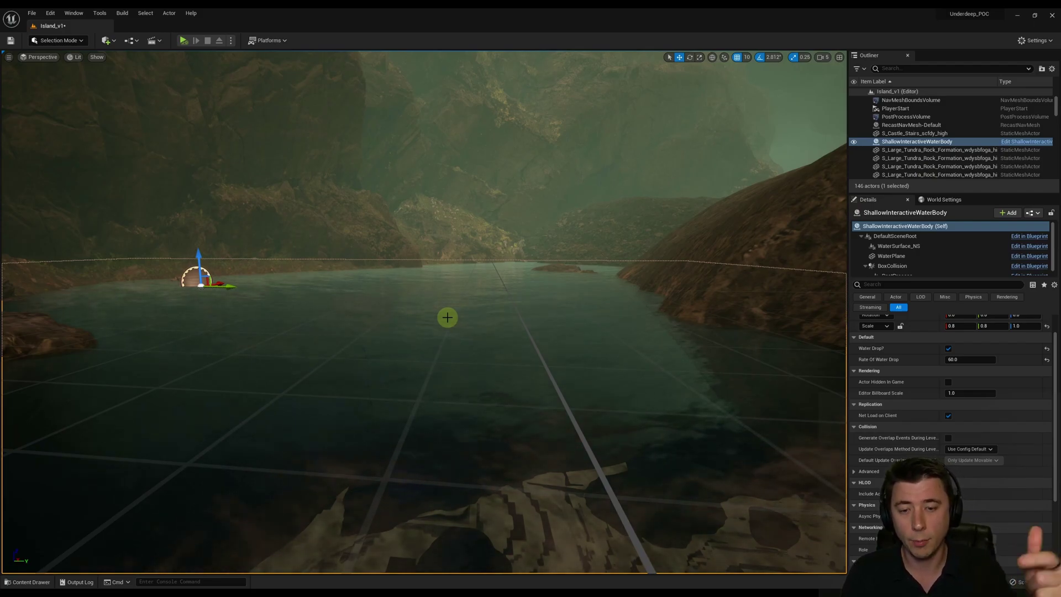
Reopen the ShallowInteractiveWaterBody blueprint and open the Niagara system asset assigned to its WaterSurface_NS component.
click(1025, 144)
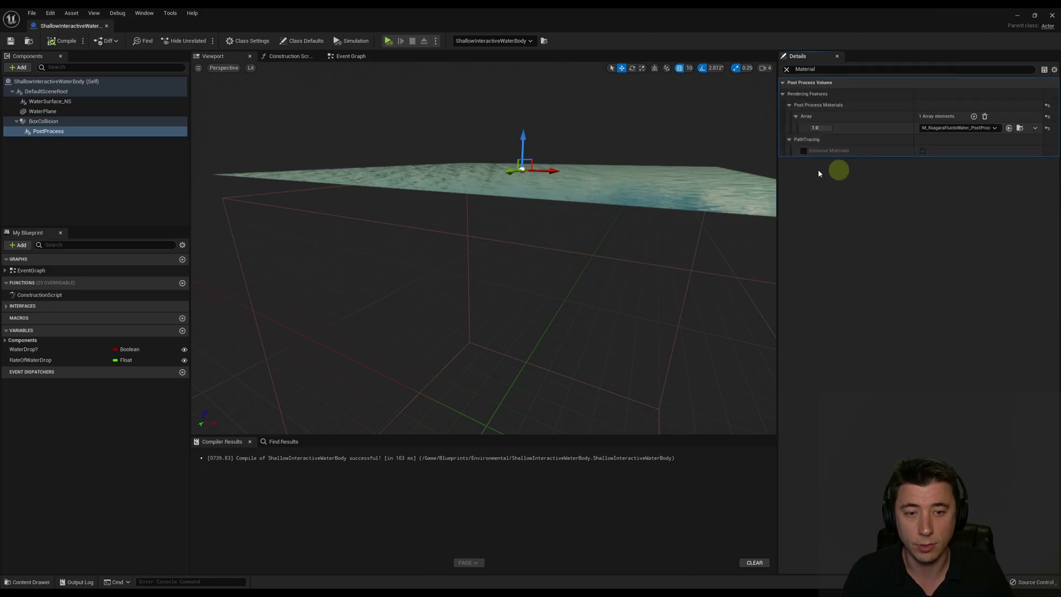
click(49, 101)
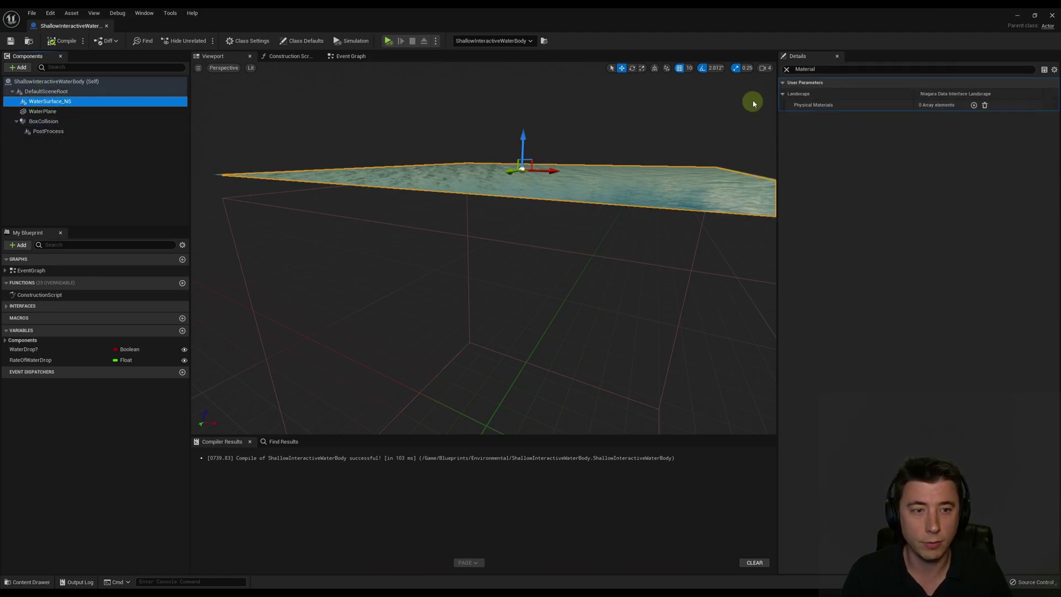
click(786, 71)
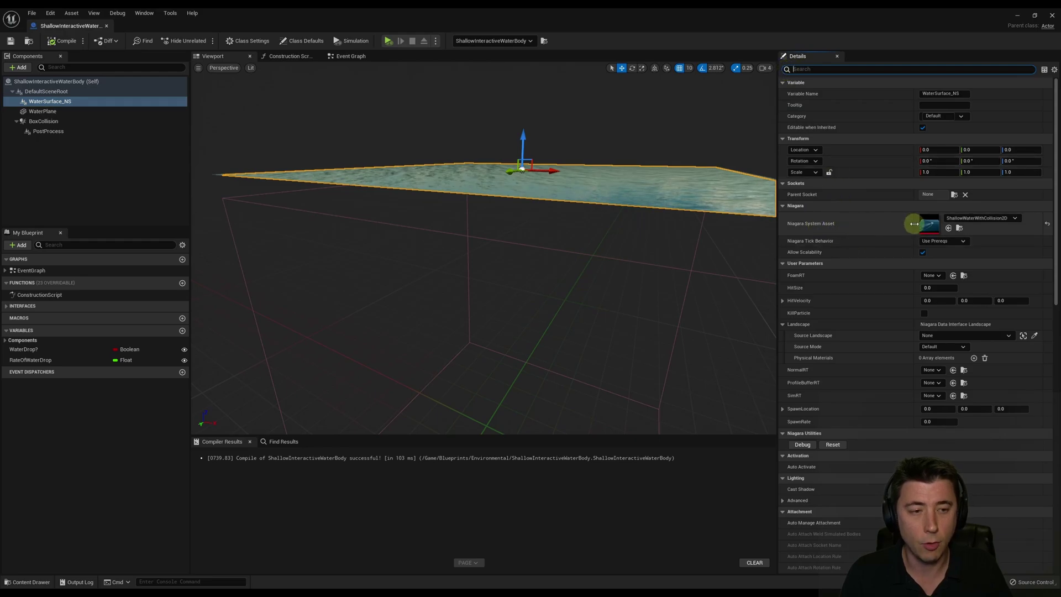
double_click(931, 228)
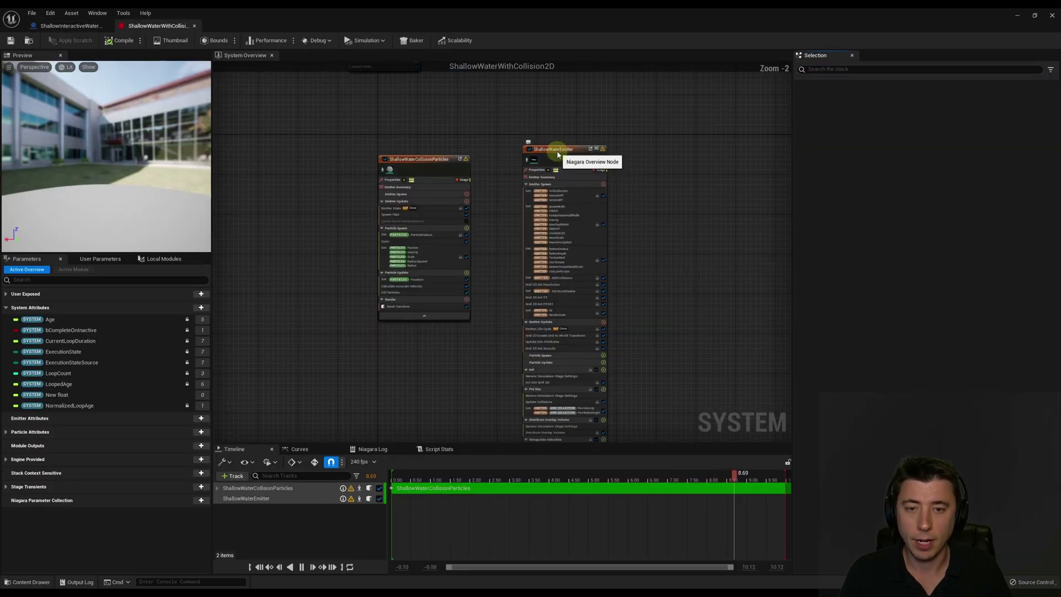
Open WaterMaterial_Inst, the explicit override material of ShallowWaterEmitter's mesh renderer.
click(557, 152)
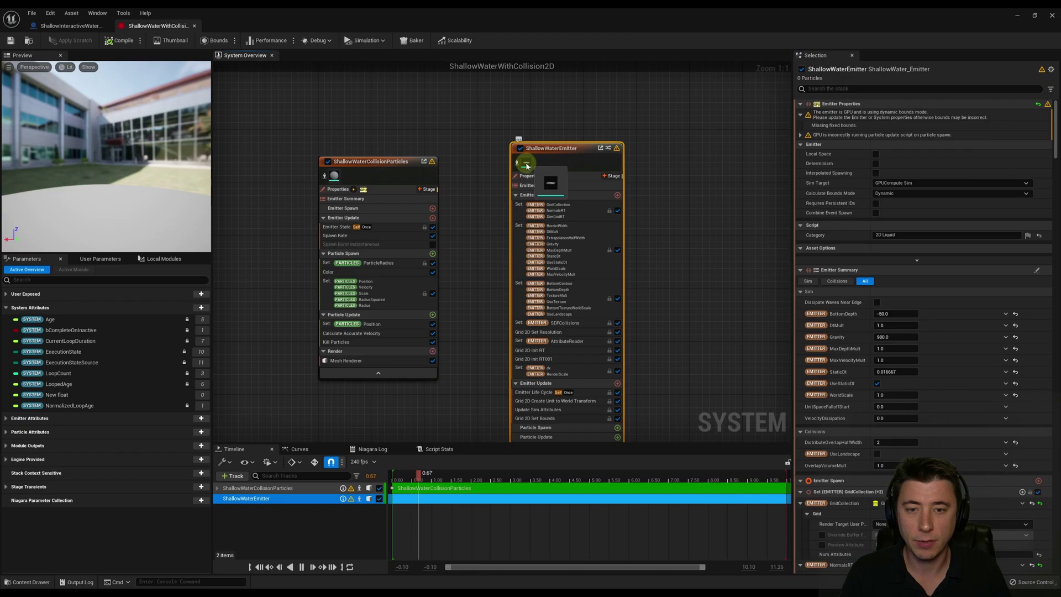
click(528, 165)
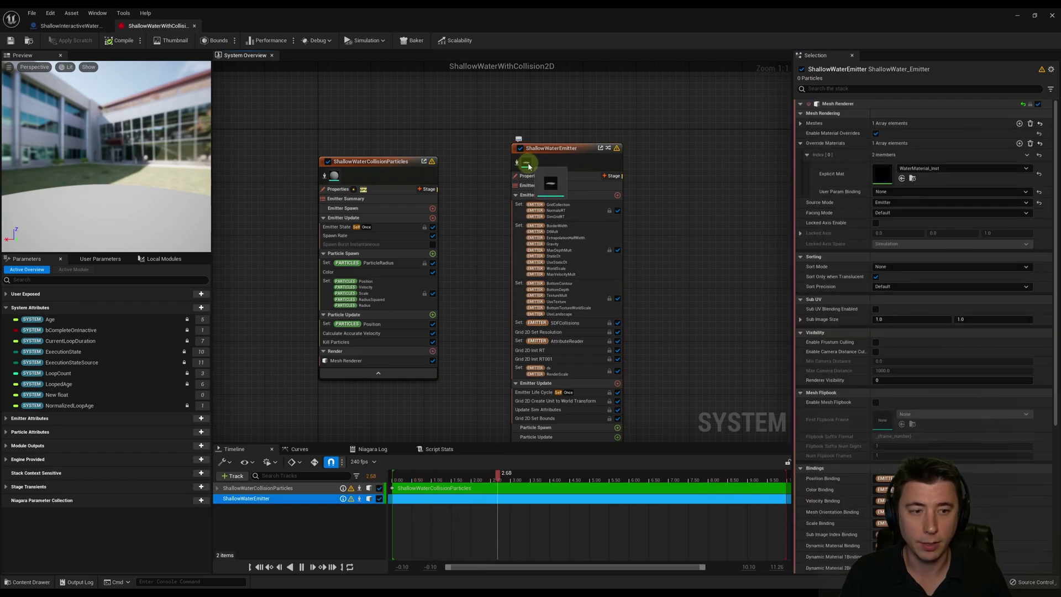
click(883, 174)
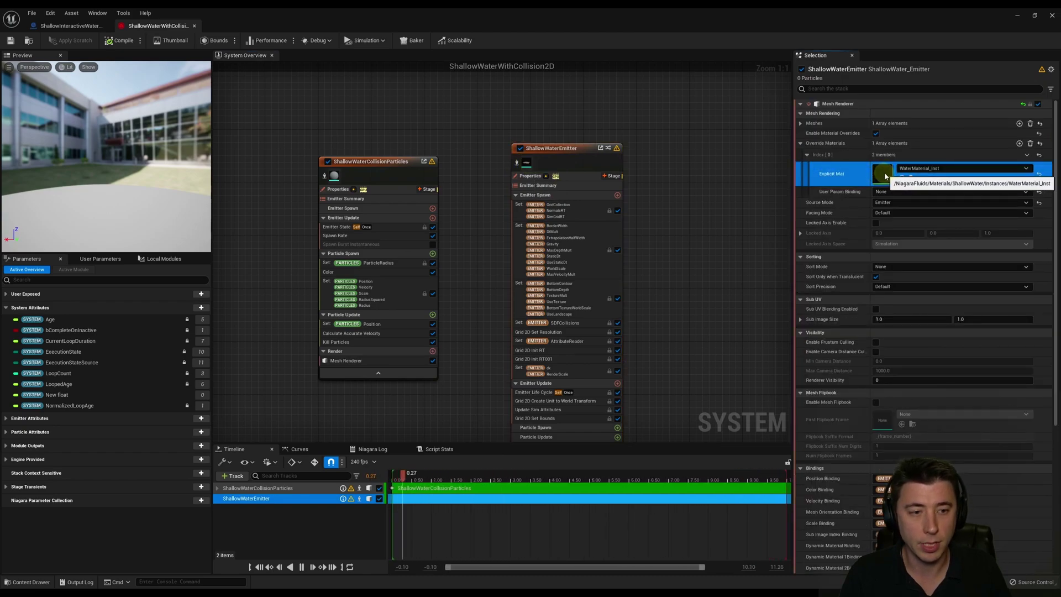
double_click(884, 175)
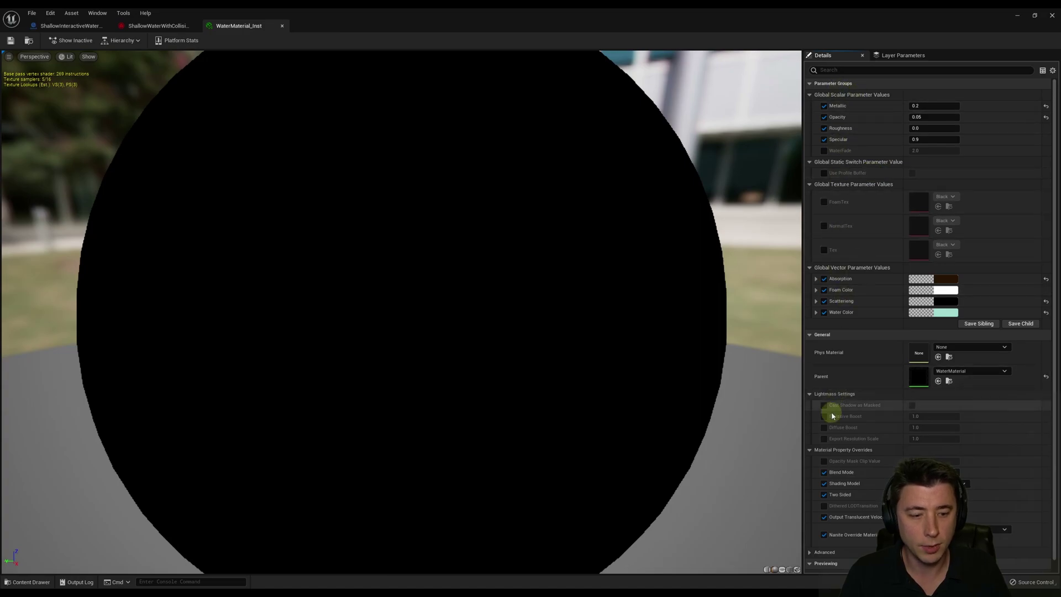
Enable Two Sided and Output Translucent Velocity in WaterMaterial_Inst's property overrides, save it, and close the asset editors.
scroll(831, 412, down, 1)
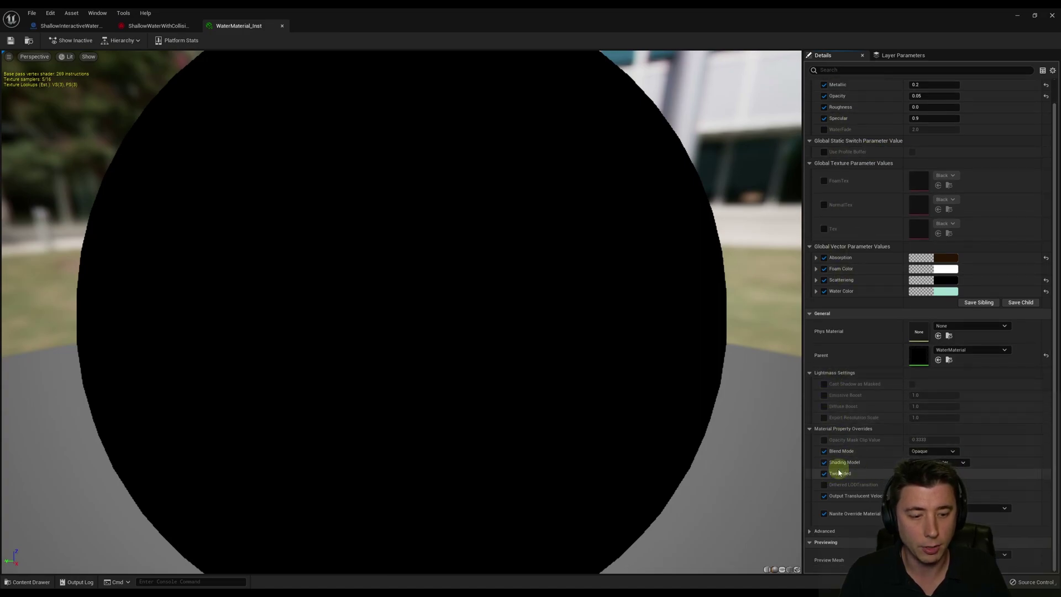
click(911, 474)
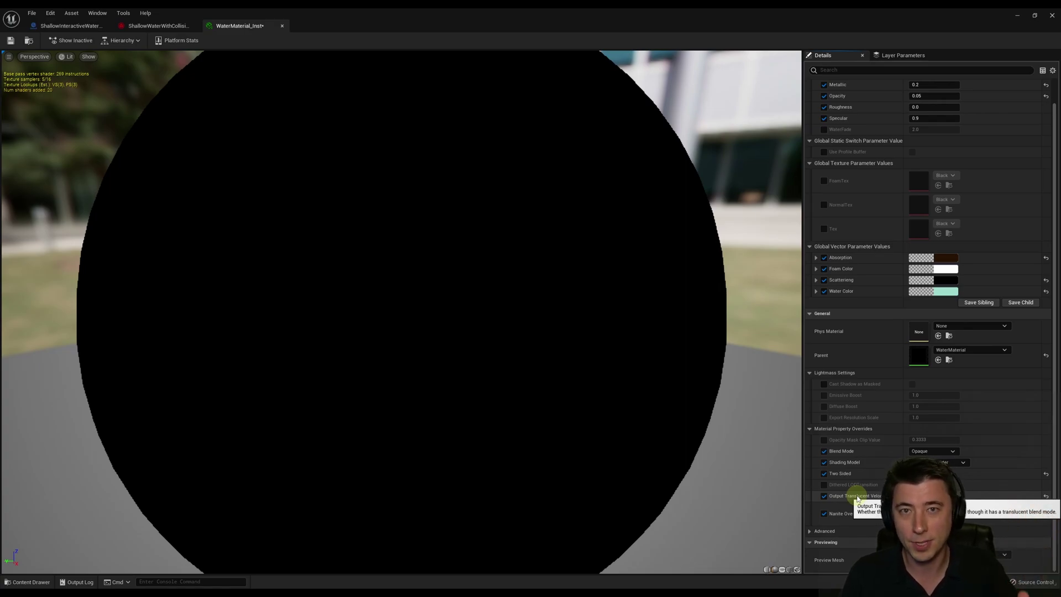
click(10, 41)
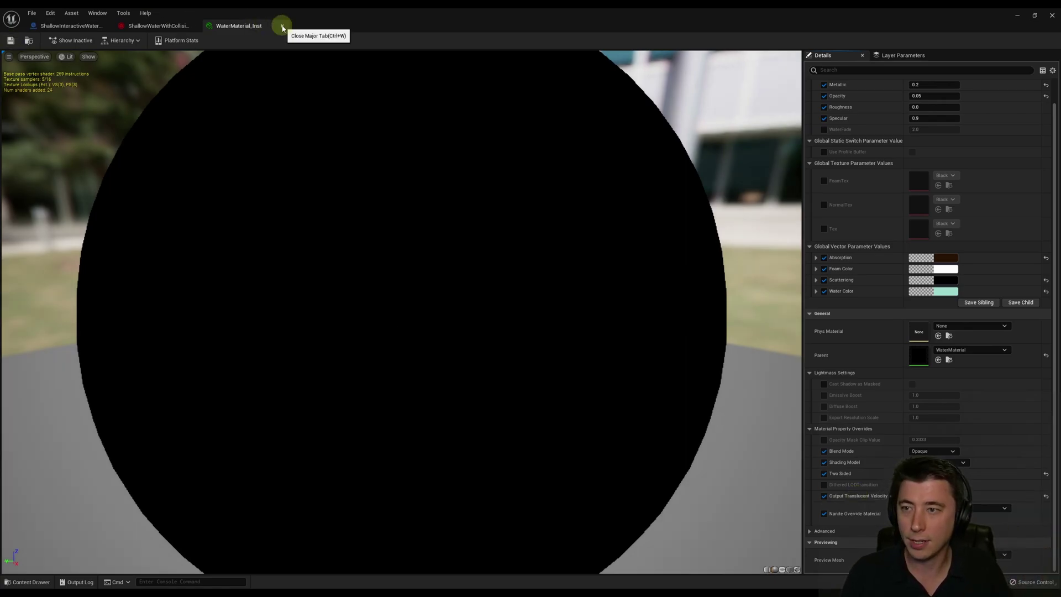
click(282, 26)
click(193, 26)
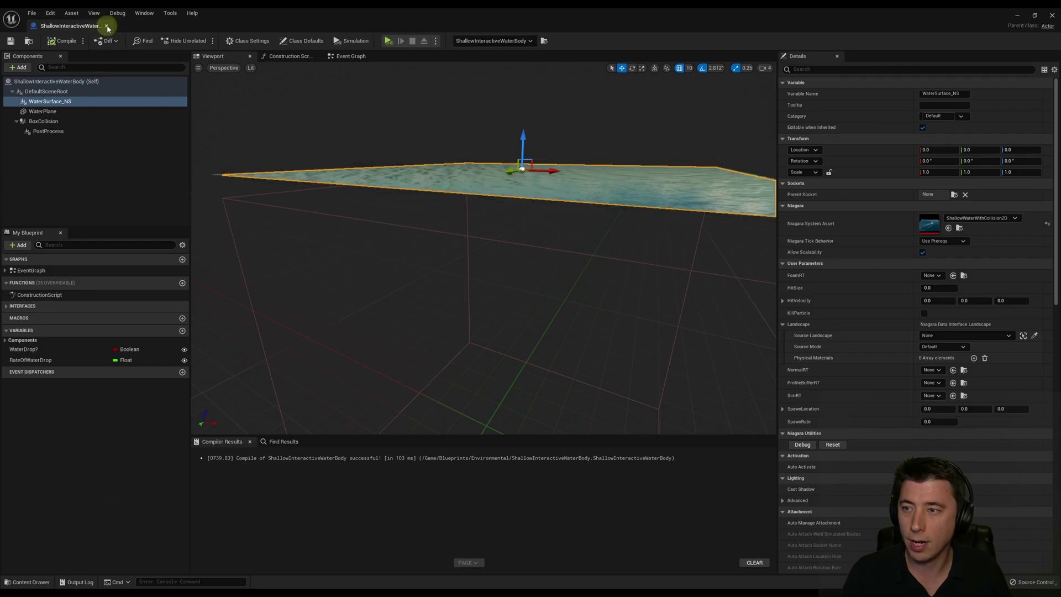
click(107, 26)
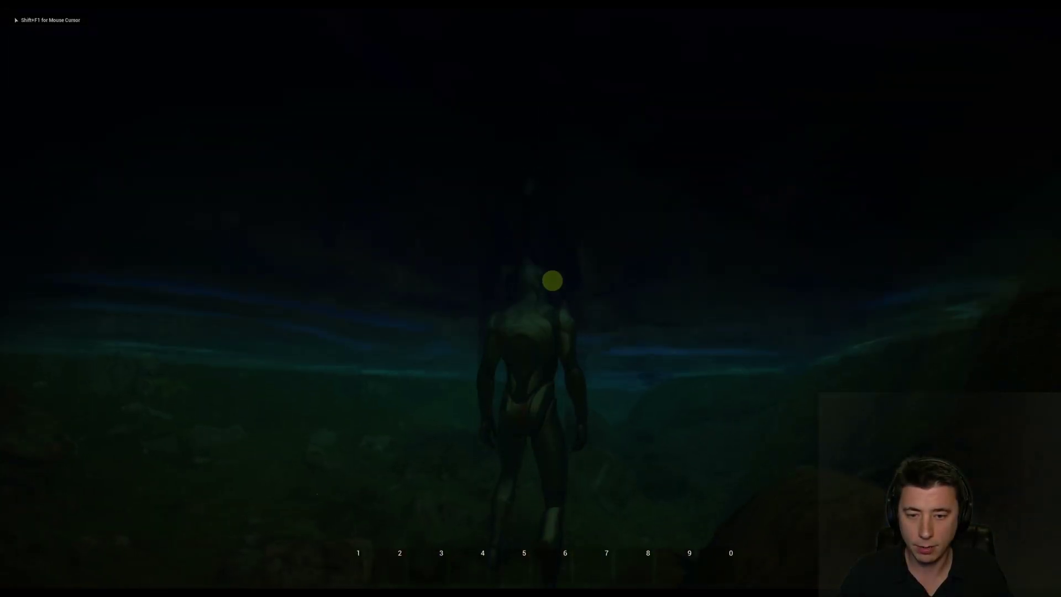
While playing with the character underwater, set the post-process material instance's Fog to 0.01 and Scattering Aniso to 0.8.
key(w)
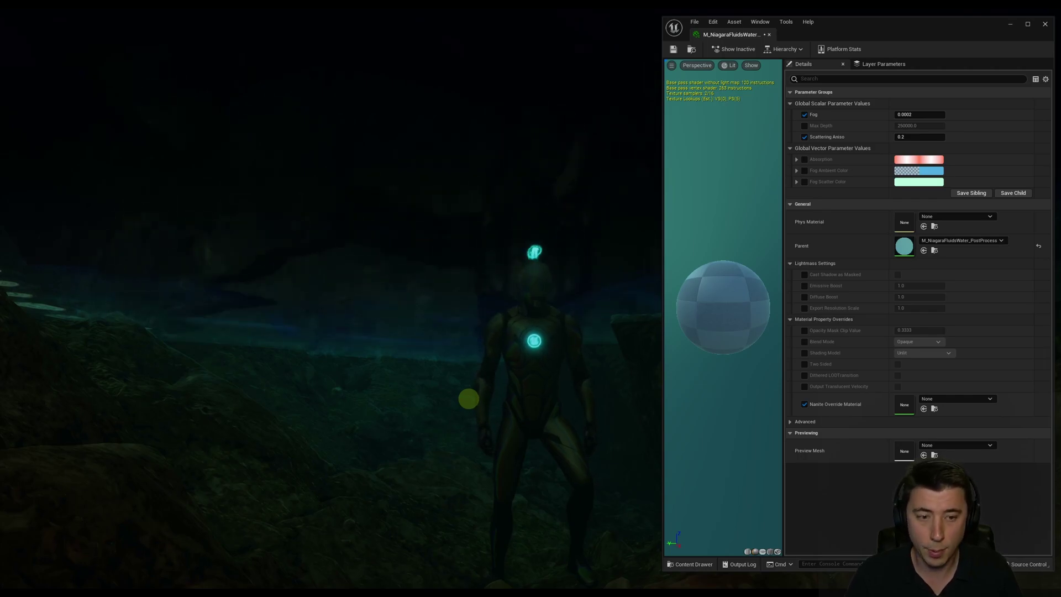
key(shift+F1)
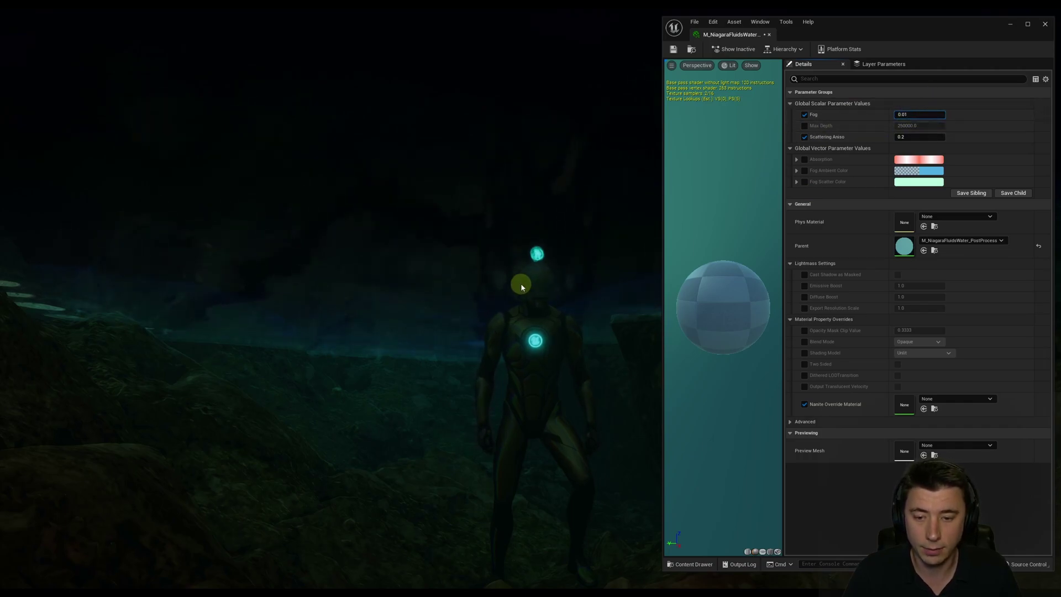
text(1)
key(Return)
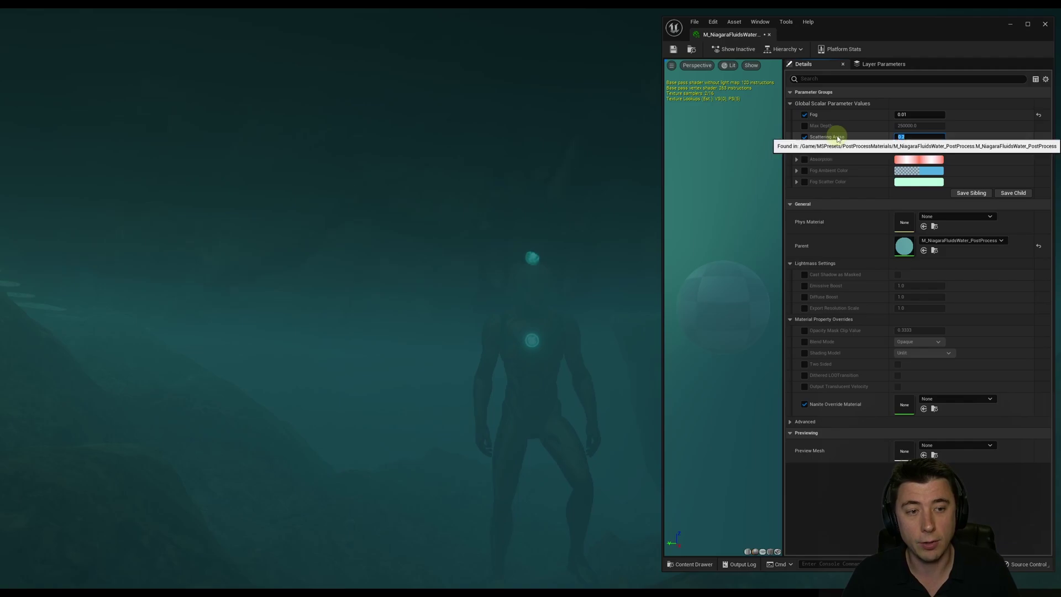
click(898, 137)
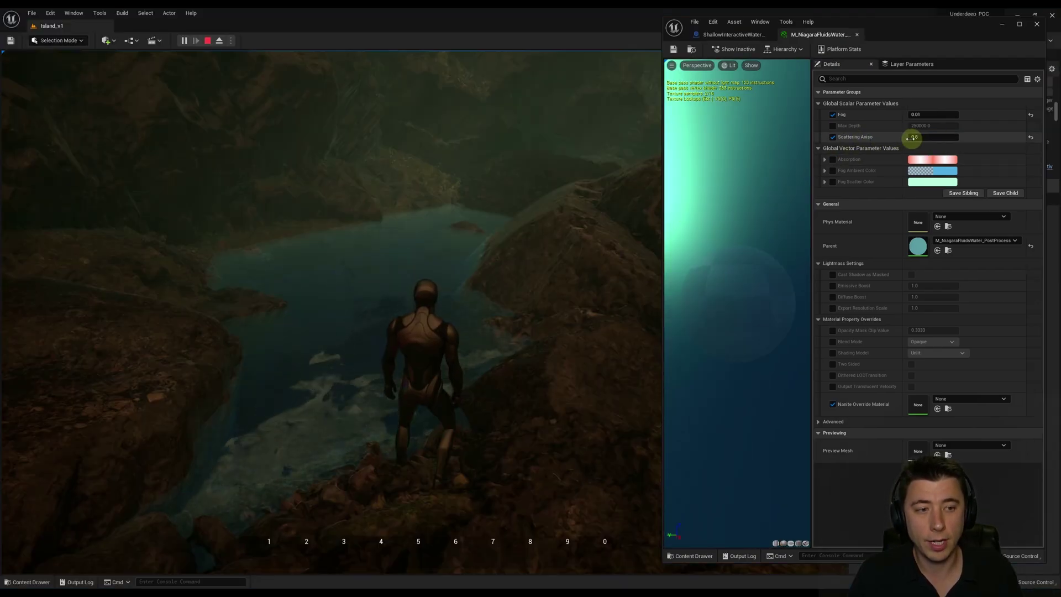
Walk the character from the shore into the water in play mode to check the adjusted fog and scattering.
click(471, 265)
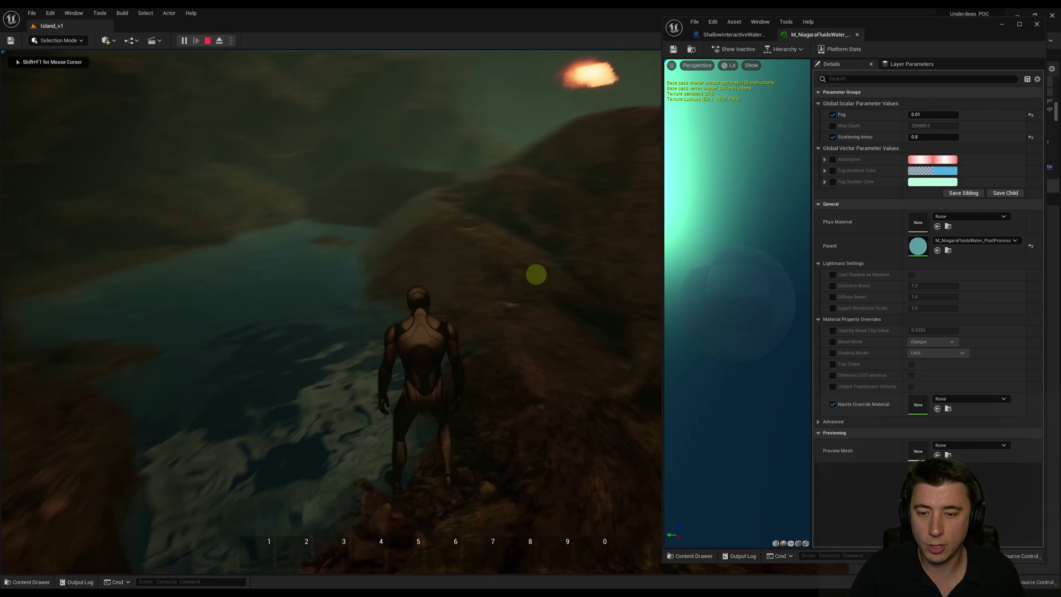
key(w)
key(w)
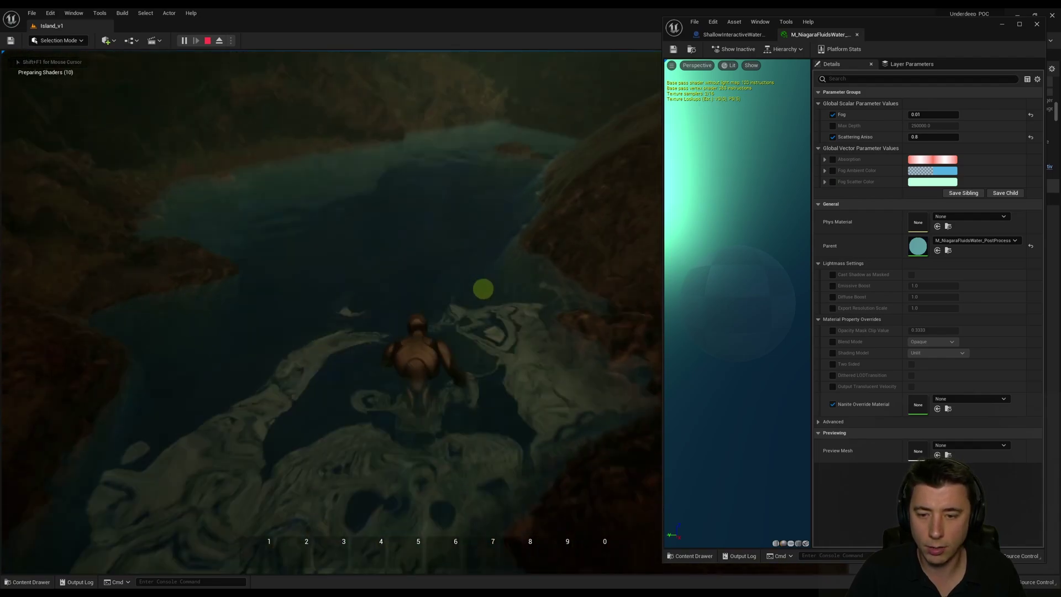
key(w)
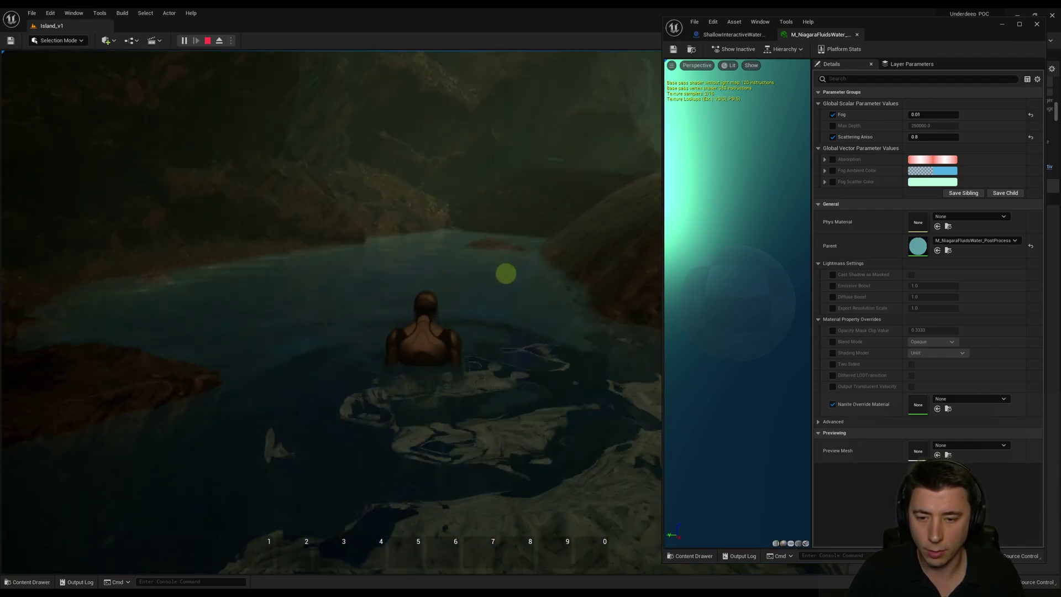
key(w)
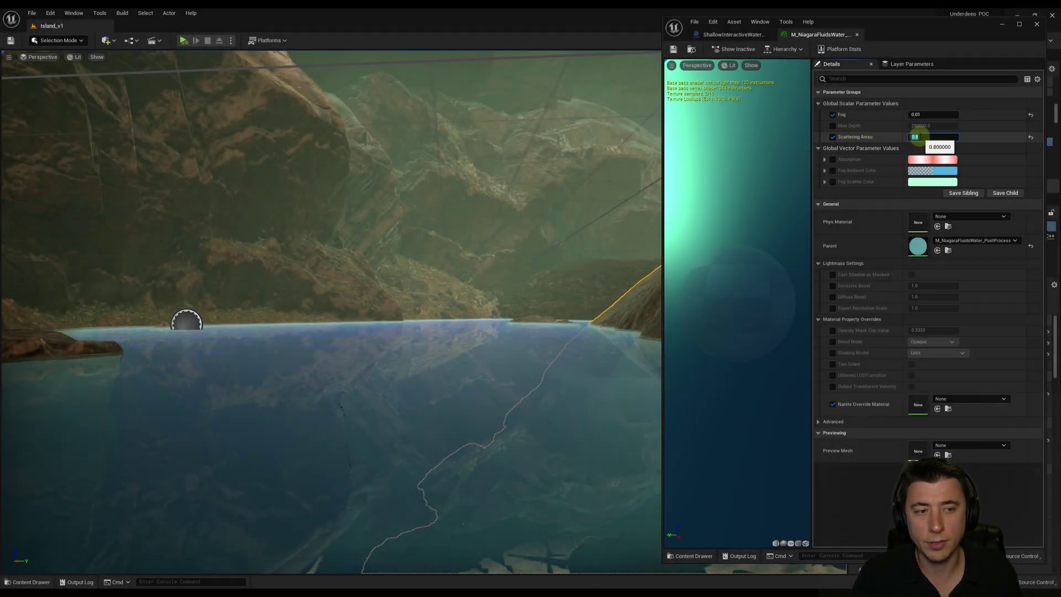
Try a Scattering Aniso value of 0.2 on the post-process material instance.
text(0.2)
key(Return)
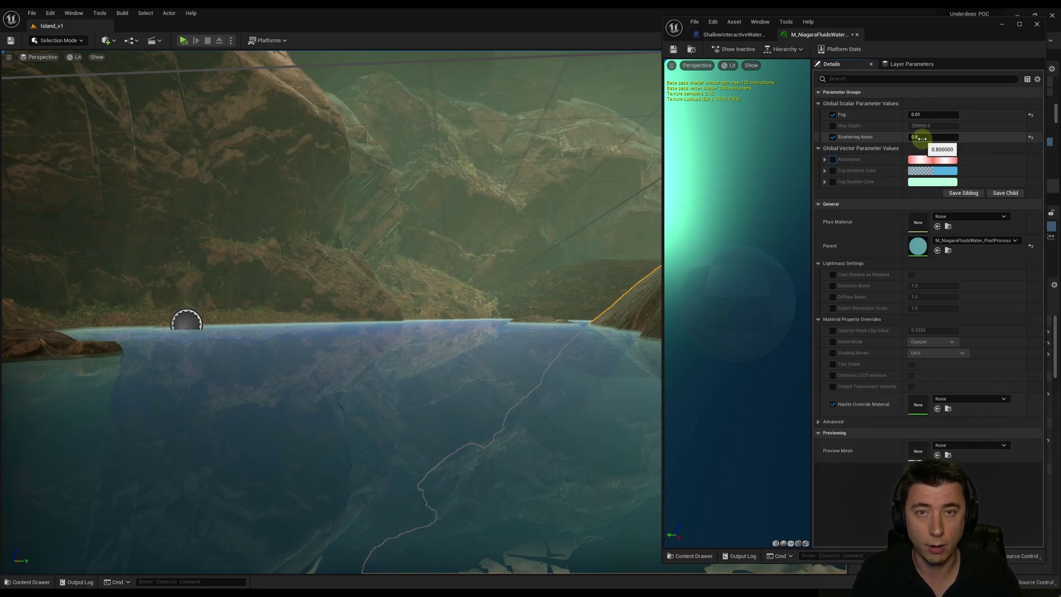
In the parent material M_NiagaraFluidsWater_PostProcess, add a static switch parameter named AboveGround? with SchlickPhase's Result feeding its True input.
double_click(918, 246)
double_click(863, 21)
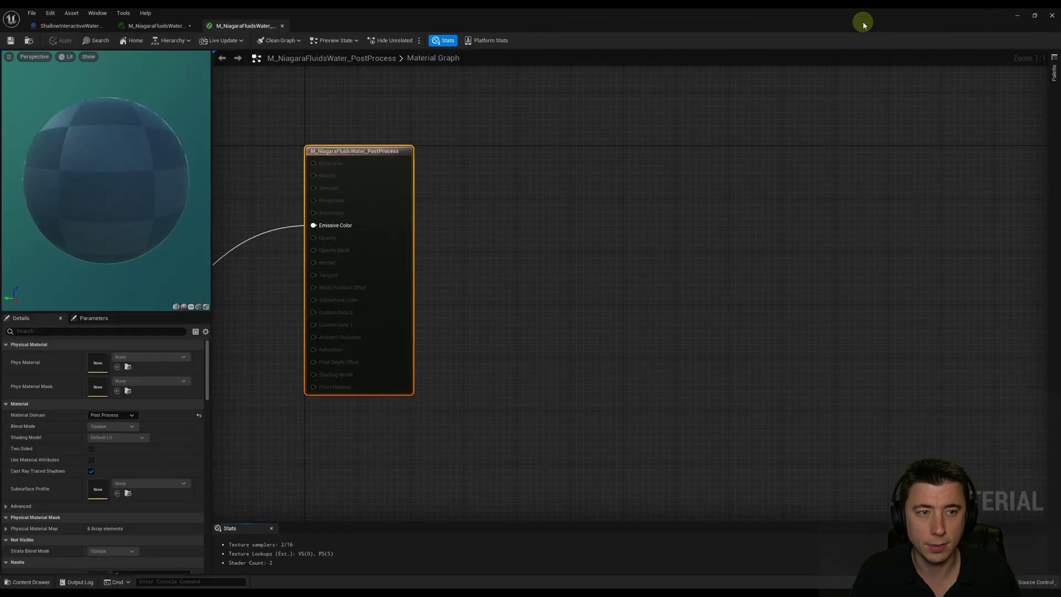
drag(568, 141, 625, 110)
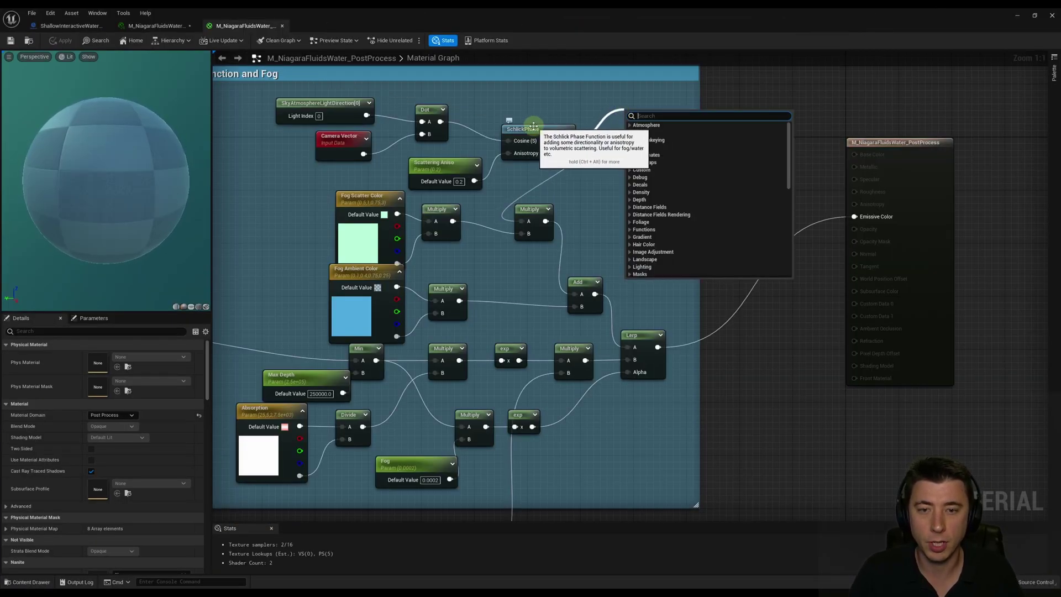
text(switch para)
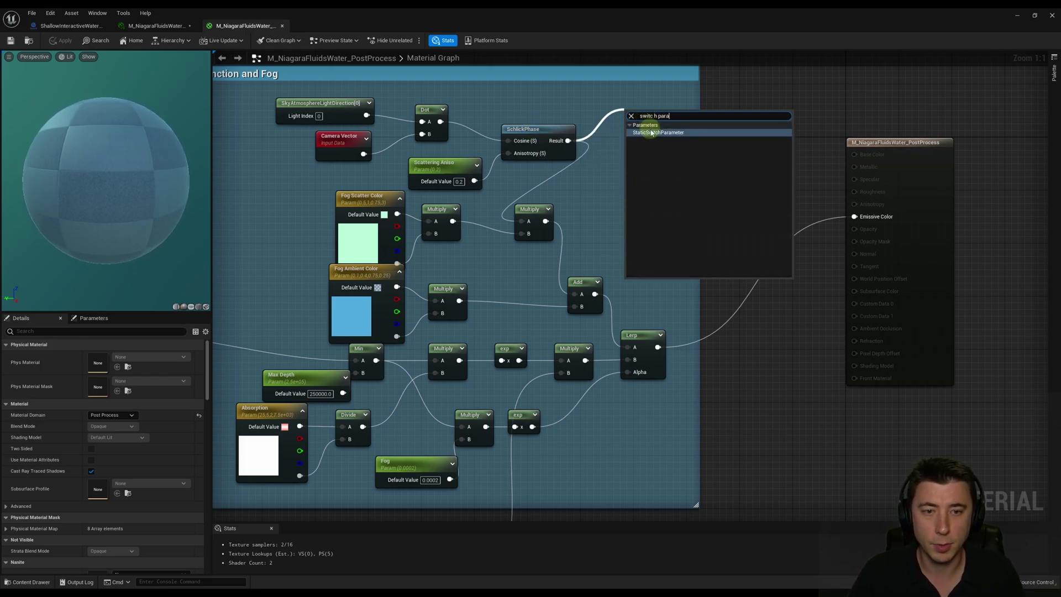
click(656, 132)
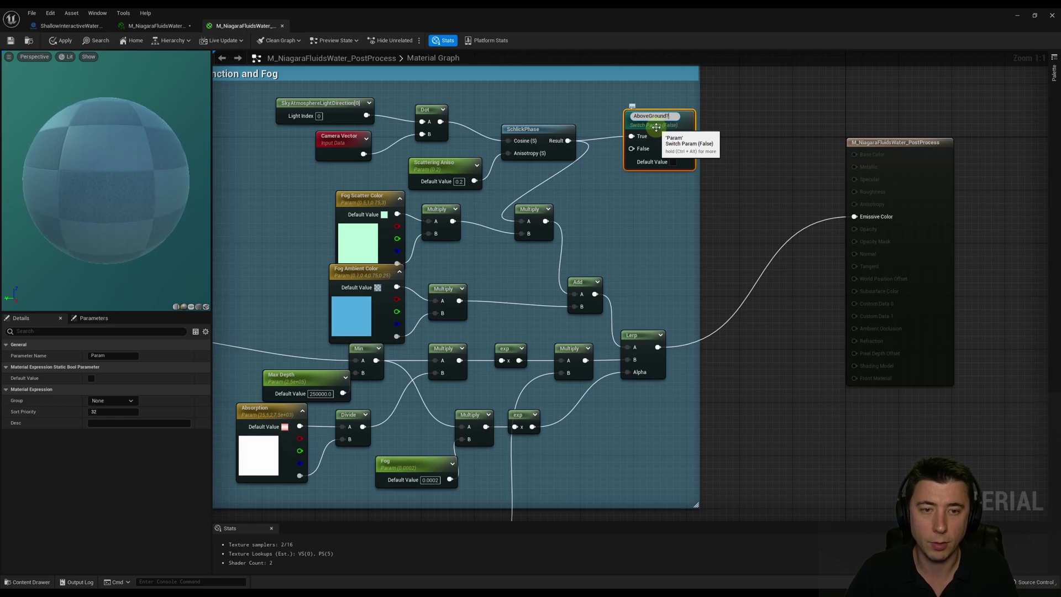
text(AboveGround?)
key(Return)
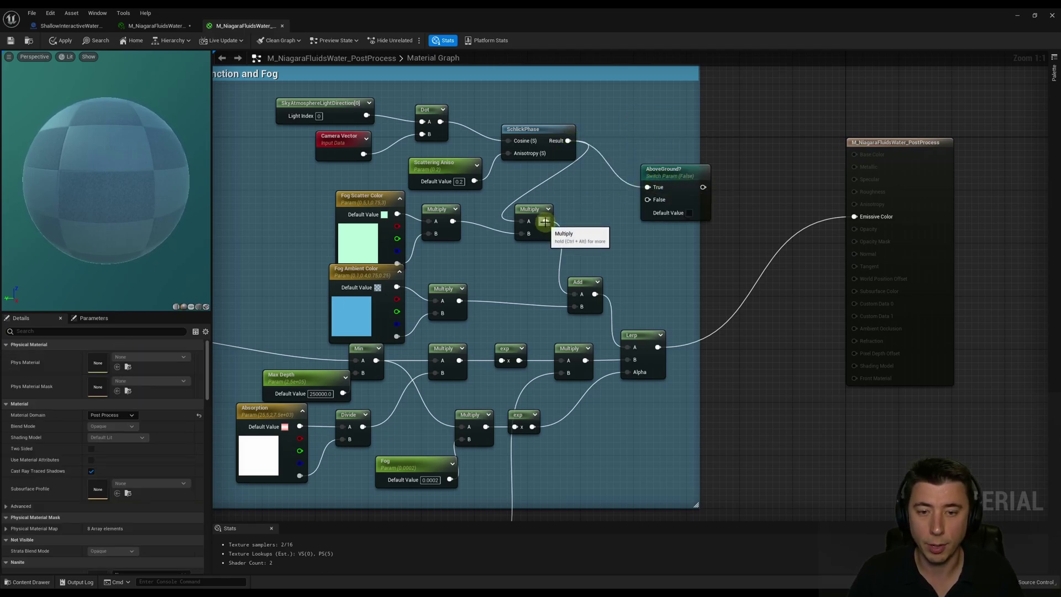
Route the SchlickPhase-driven Multiply through the AboveGround? switch's True input into the Add node's A input, and spread out the surrounding nodes.
drag(546, 221, 574, 294)
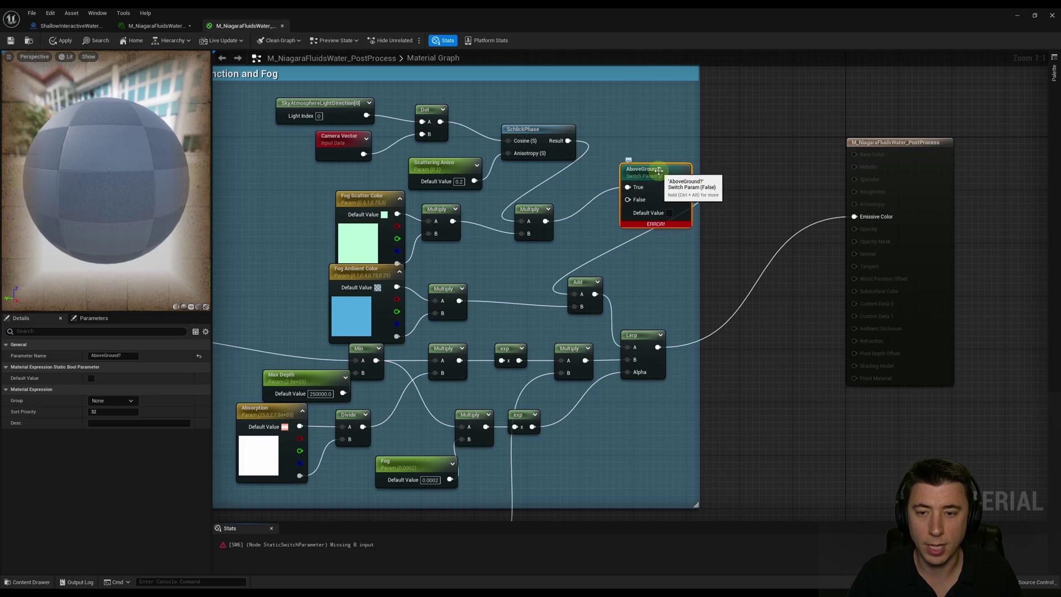
drag(648, 172, 681, 158)
scroll(599, 205, down, 2)
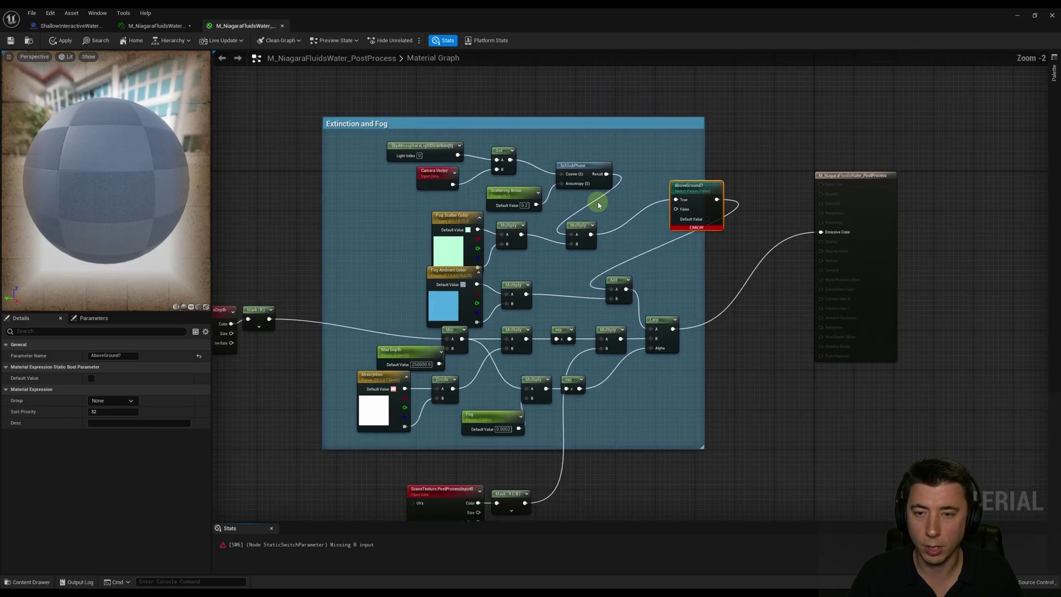
drag(386, 138, 406, 171)
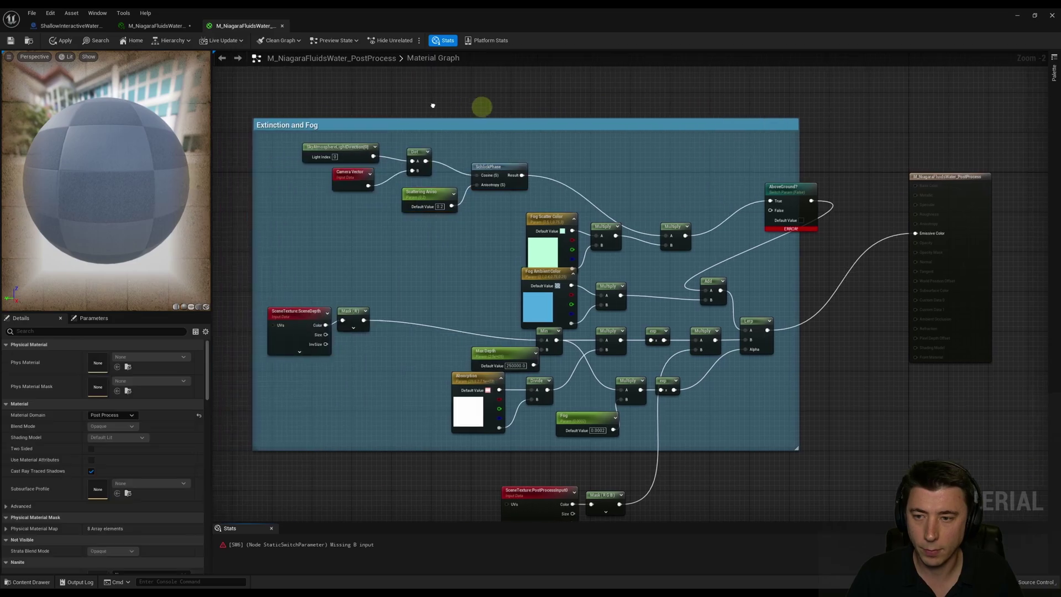
right_drag(358, 312, 498, 317)
drag(415, 297, 483, 359)
drag(443, 316, 284, 316)
right_drag(546, 264, 362, 259)
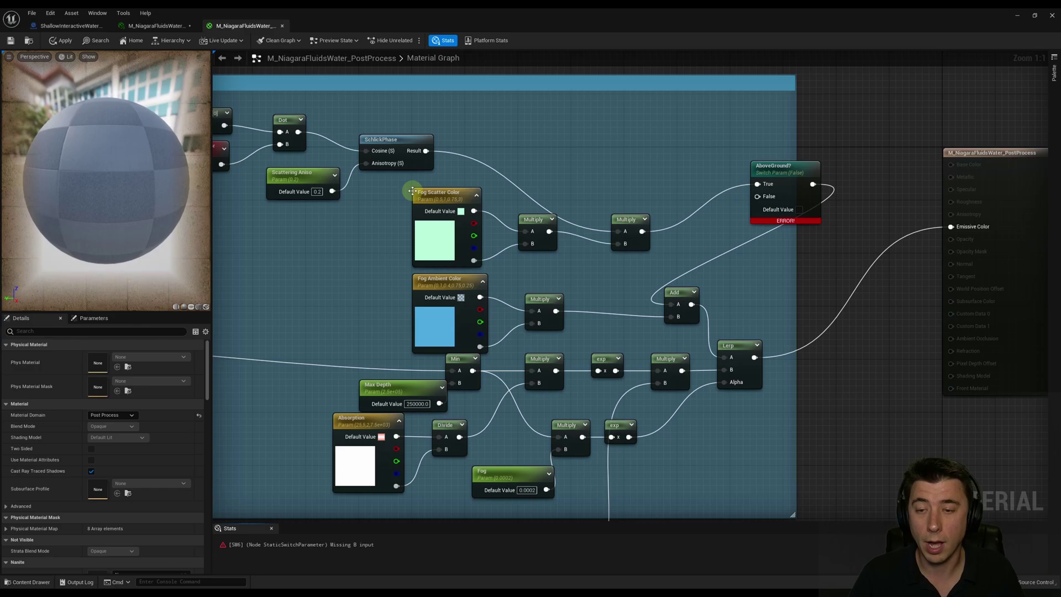
Create a Divide node dividing Scattering Aniso by 10, and move the SchlickPhase-driven Multiply up to make room.
drag(332, 191, 515, 165)
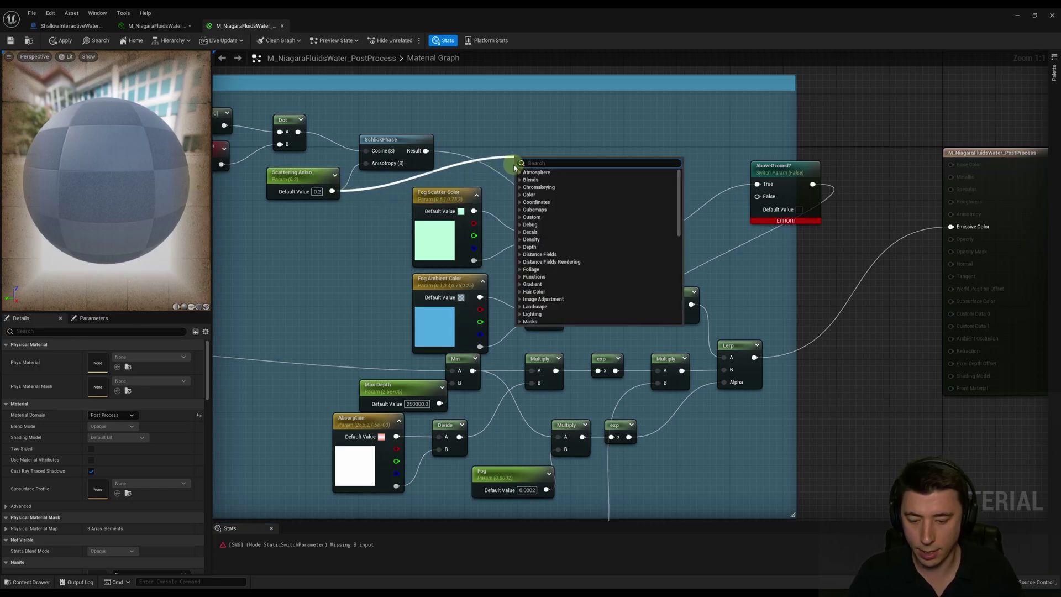
text(divide)
key(Return)
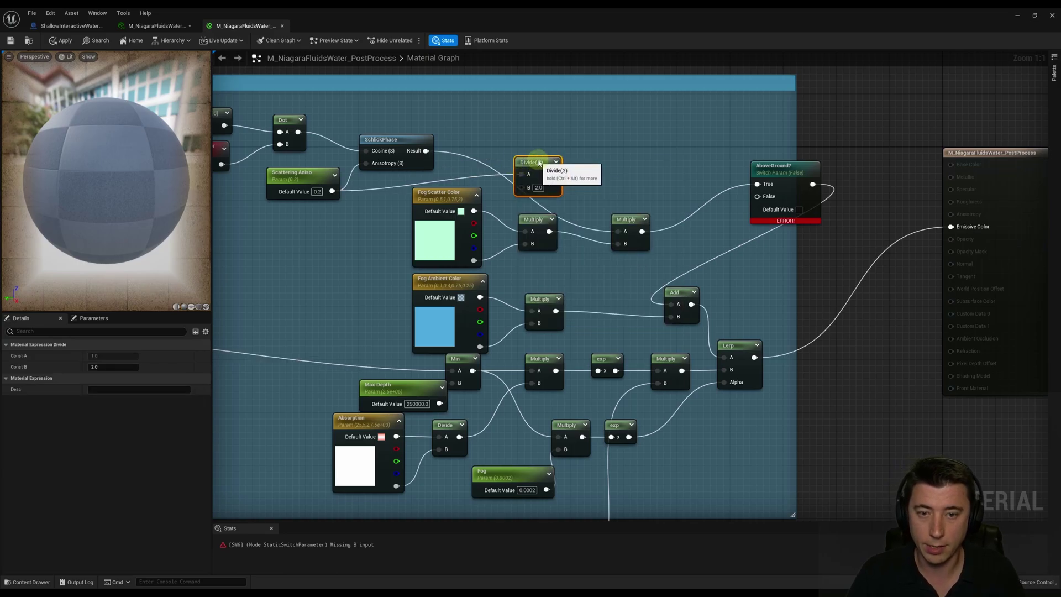
text(10)
click(591, 202)
drag(626, 219, 622, 159)
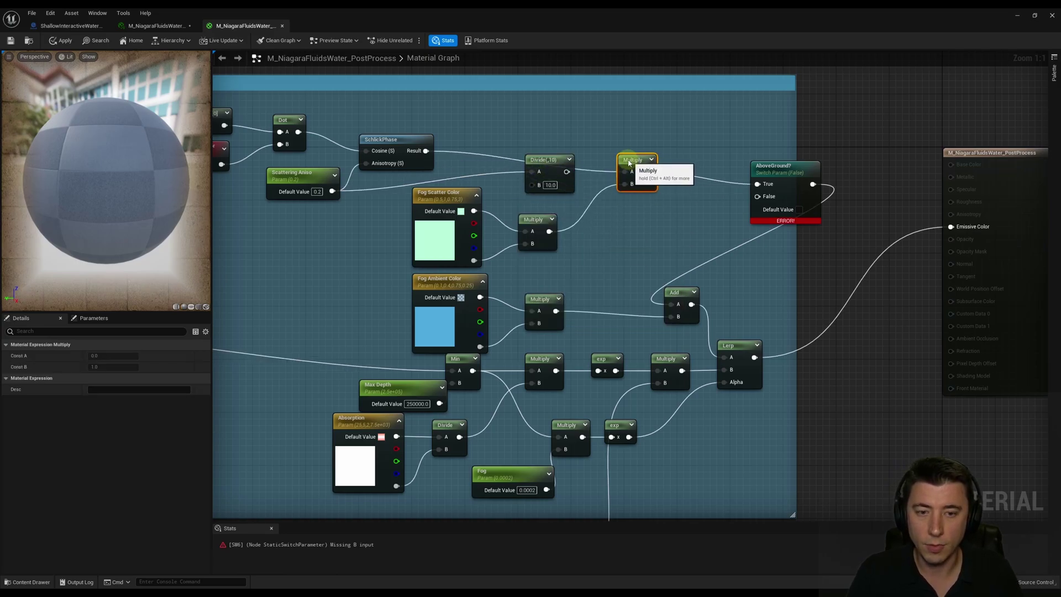
Add a Multiply node combining the Divide result with the Fog Scatter Color product, and connect it to the AboveGround? switch's False input.
key(m)
click(612, 217)
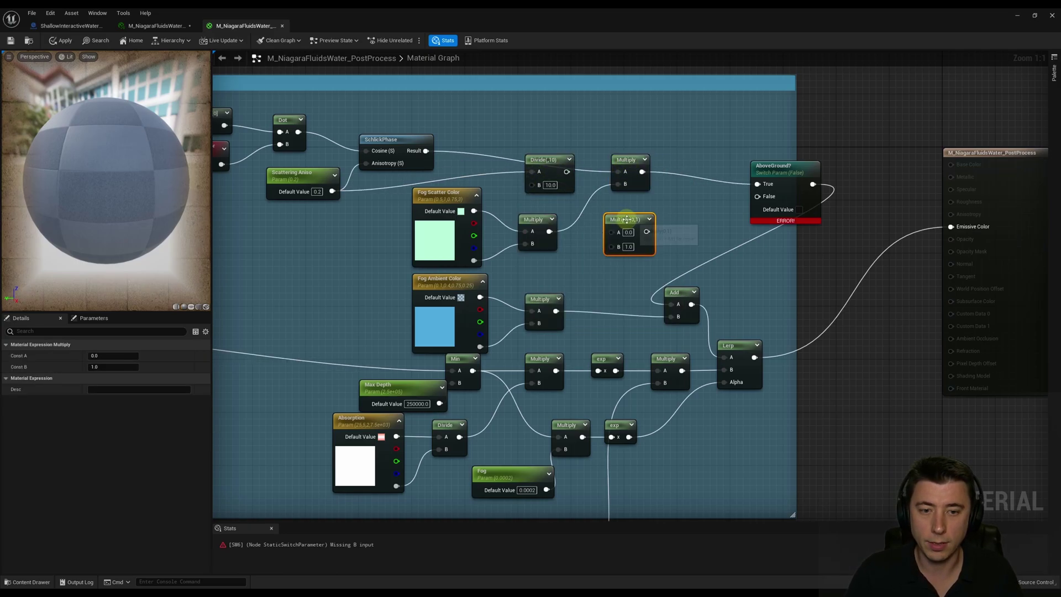
drag(629, 220, 628, 207)
drag(566, 172, 613, 219)
drag(549, 232, 612, 233)
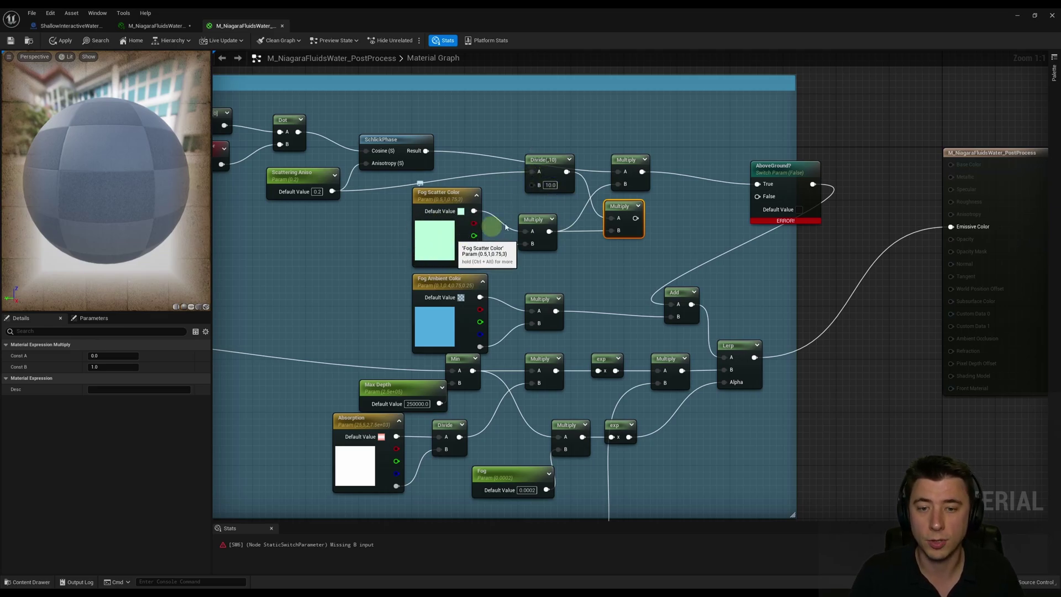
drag(635, 217, 765, 200)
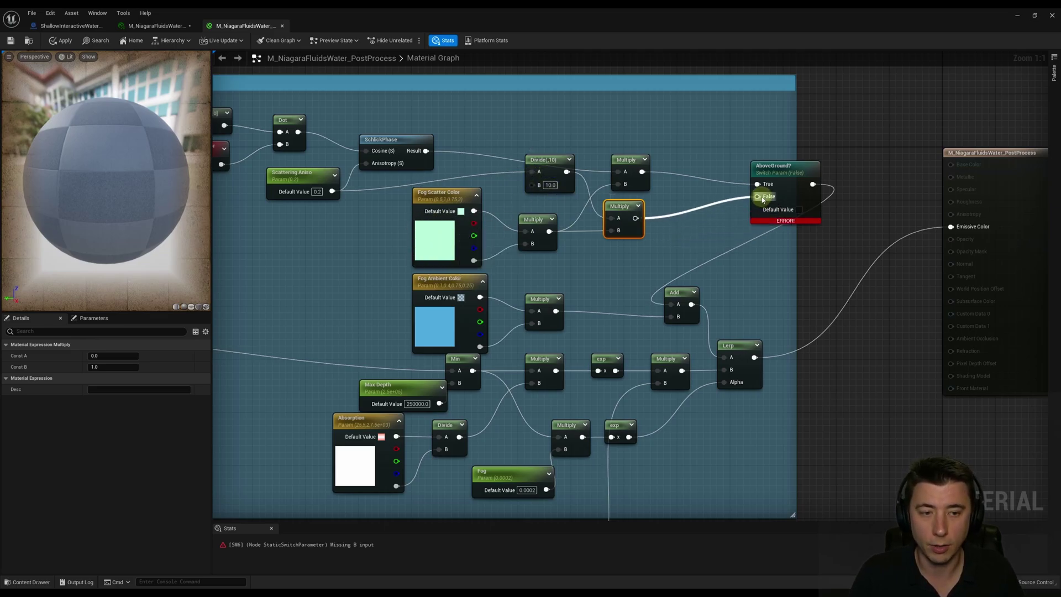
drag(763, 200, 758, 196)
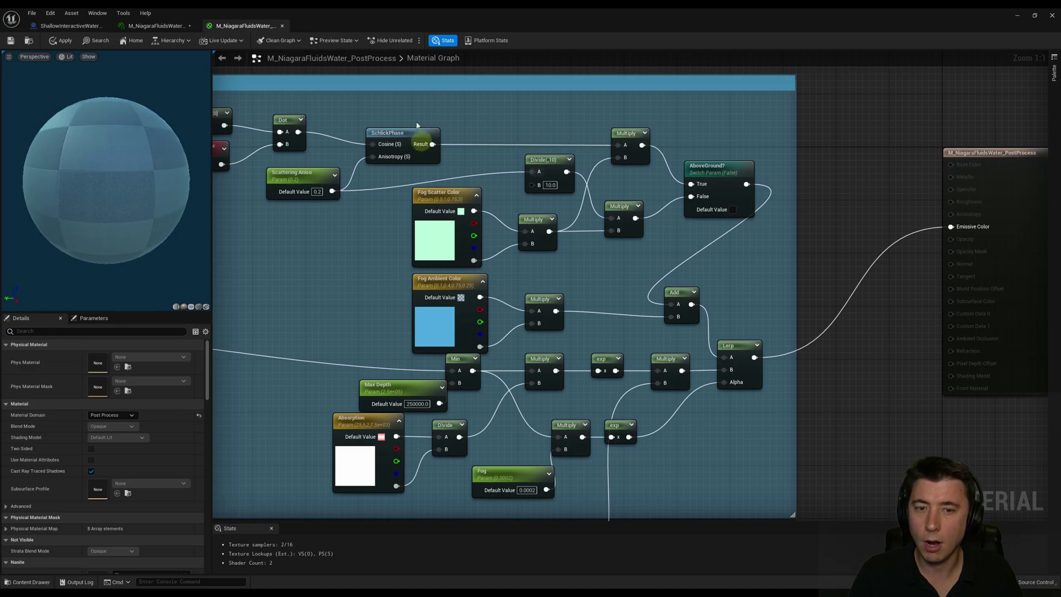
Apply the material changes and show the M_NiagaraFluidsWater_PostProcess_Inst editor in a smaller window beside the level.
click(57, 41)
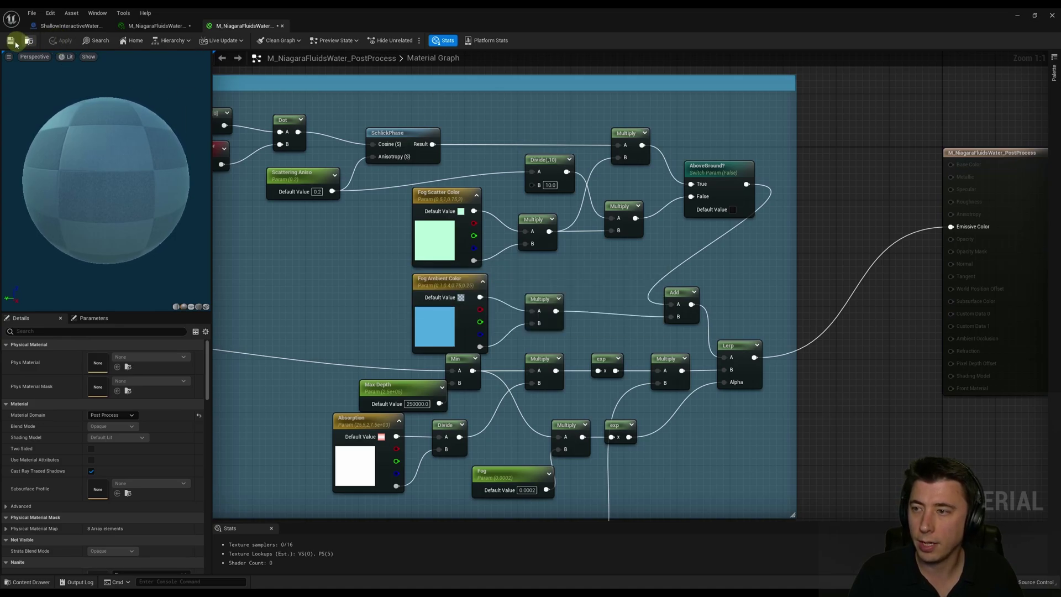
click(158, 26)
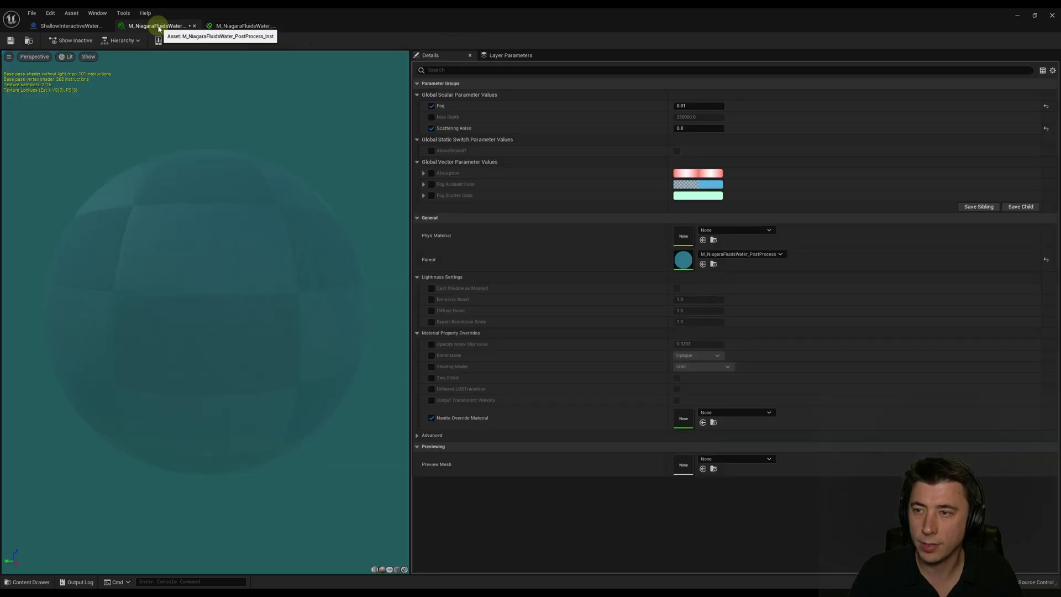
click(1036, 16)
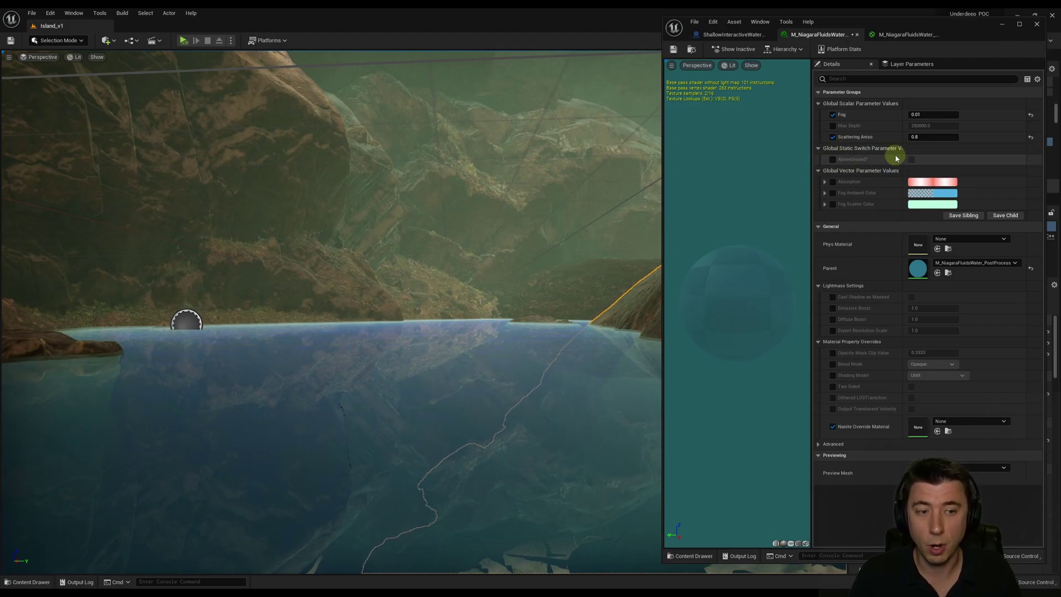
Play the level from the shore rocks to check the water, and reset the instance's Scattering Aniso to its default.
right_drag(472, 319, 474, 371)
key(s)
key(w)
right_click(473, 410)
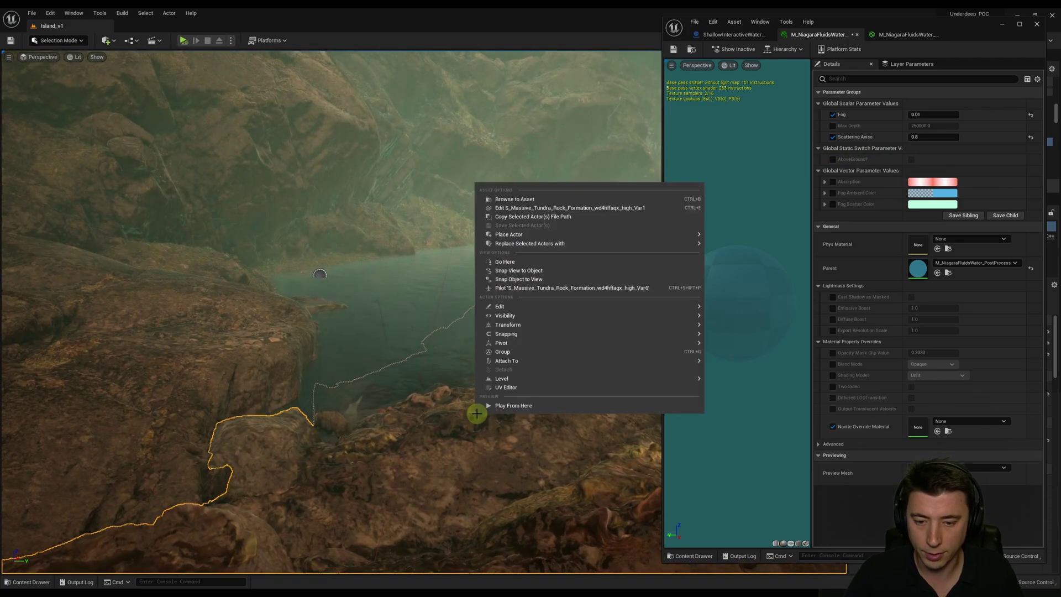
click(484, 408)
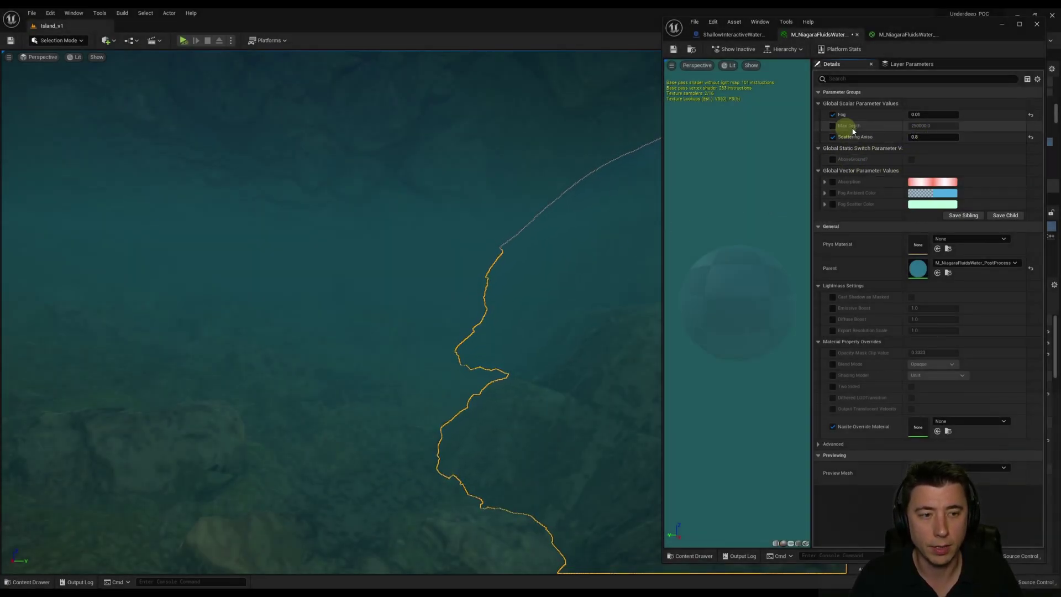
click(1031, 137)
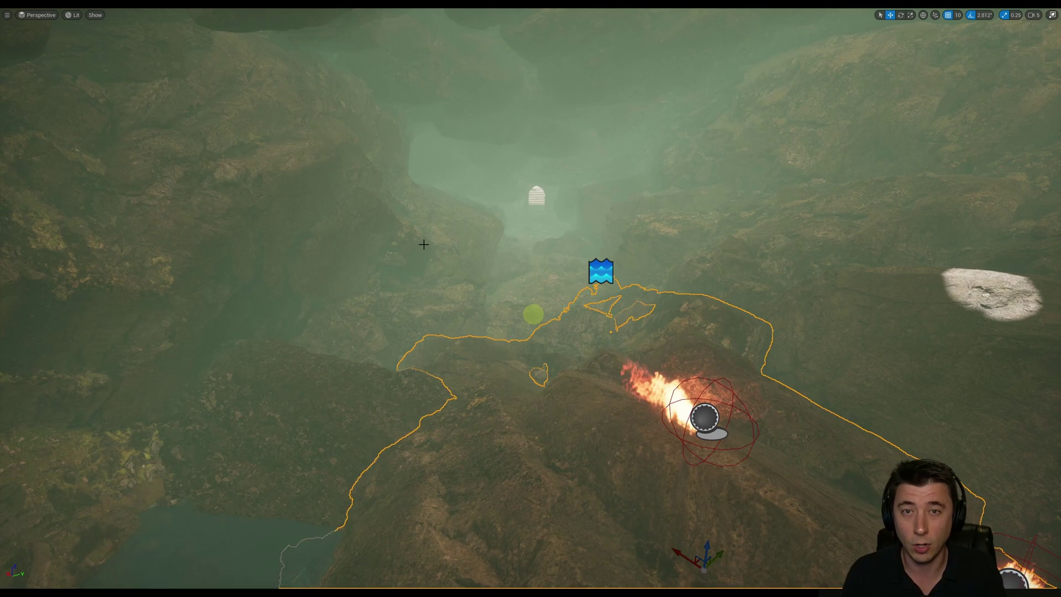
Open the material instance MI_Large_Tundra_Rock_Formation_wdysbfoga_8K from the Megascans/3D_Assets/EarthQuadrant/MassiveTundra folder.
right_drag(424, 244, 368, 277)
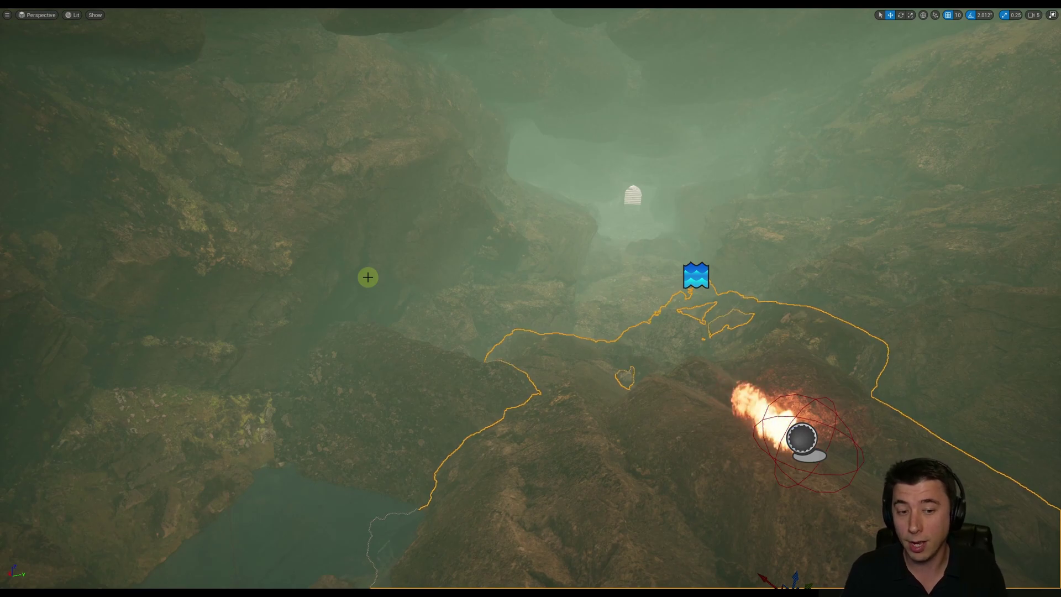
key(F11)
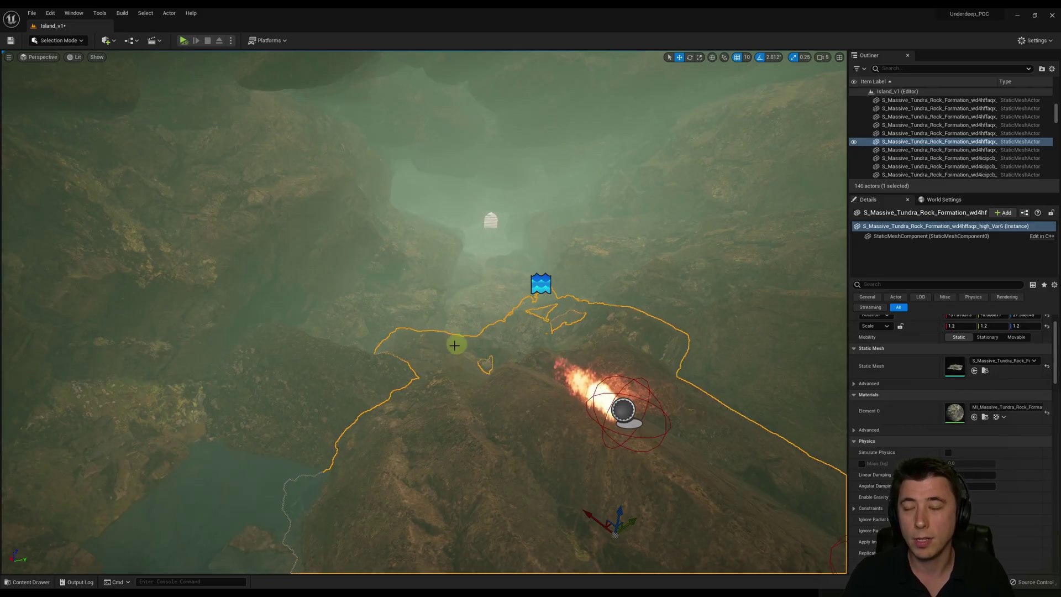
click(31, 582)
click(171, 388)
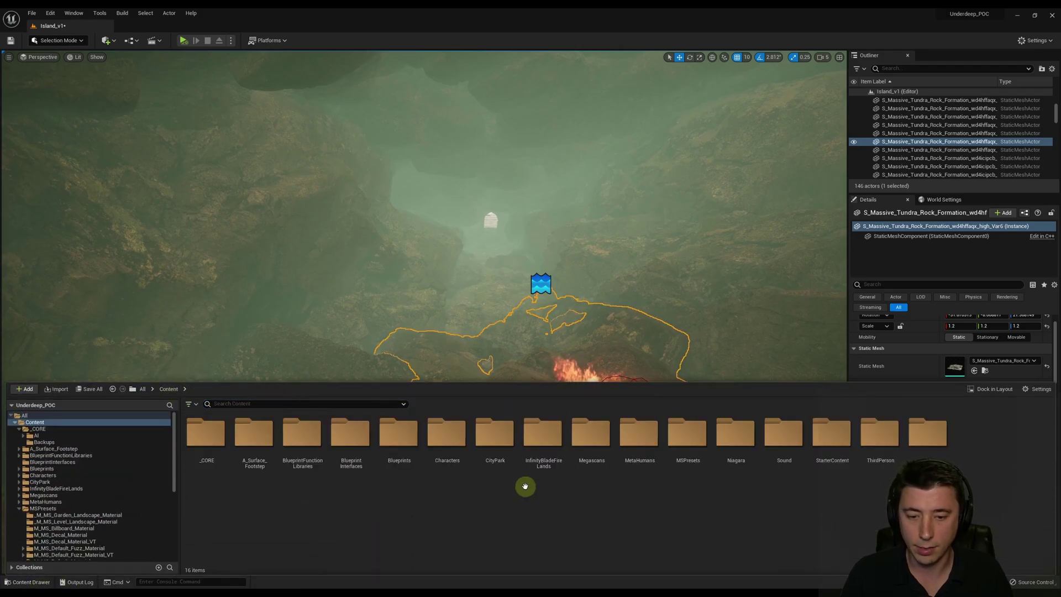
double_click(602, 447)
click(210, 452)
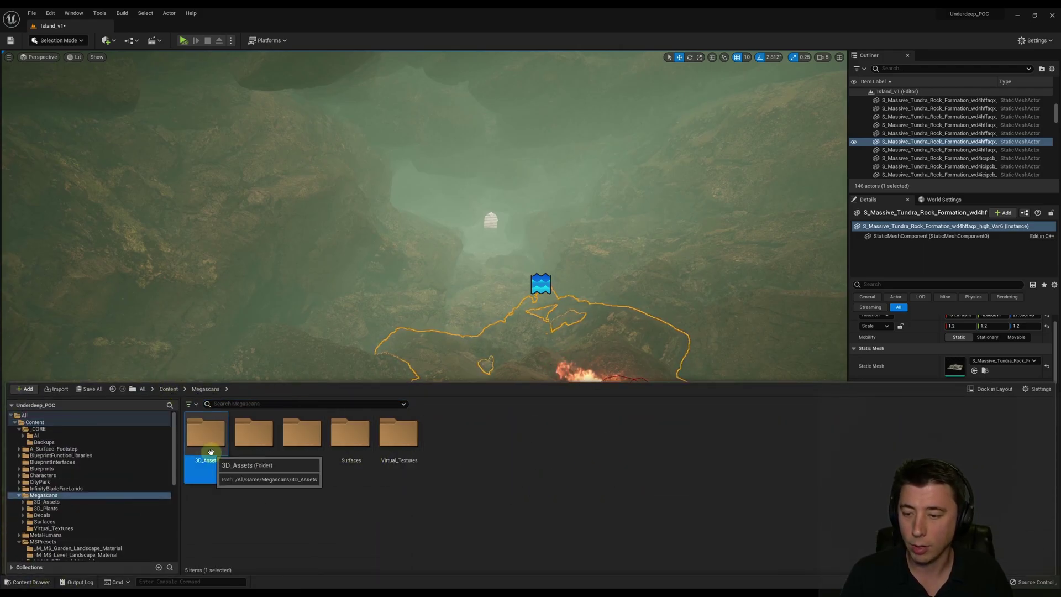
double_click(210, 452)
double_click(304, 436)
click(256, 439)
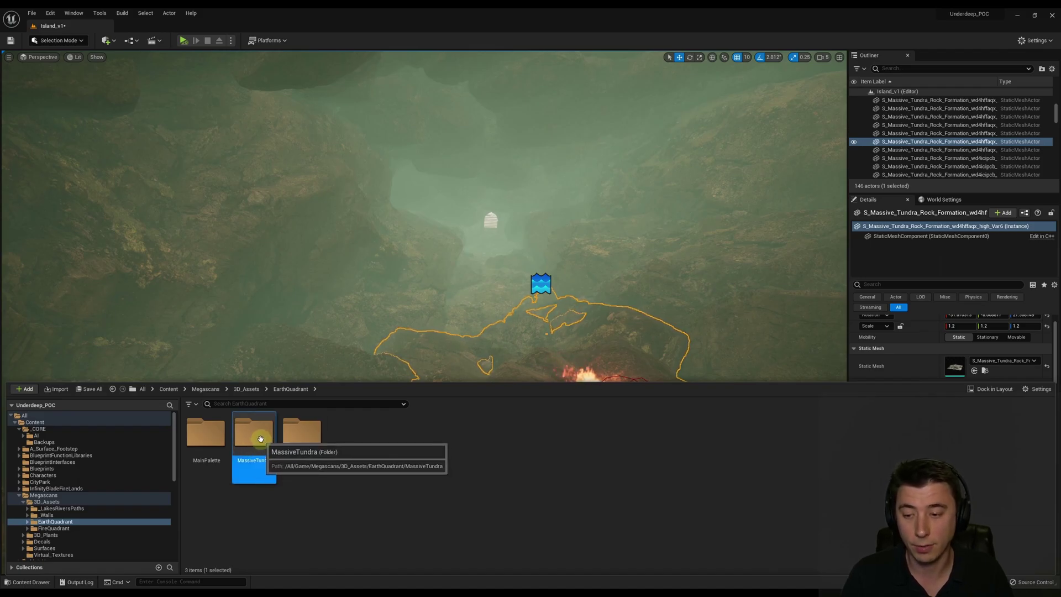
double_click(260, 439)
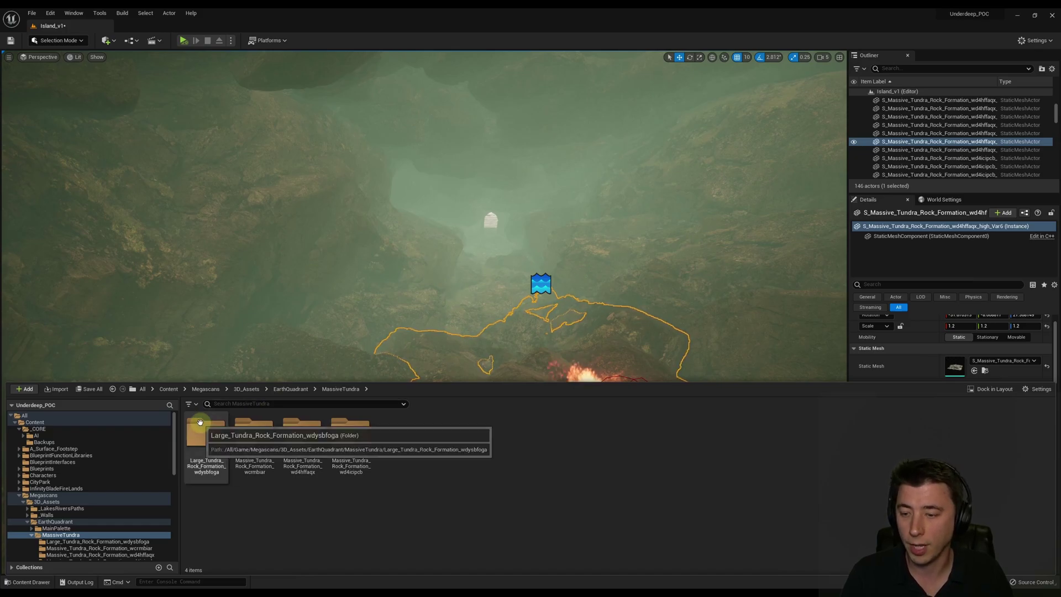
double_click(212, 434)
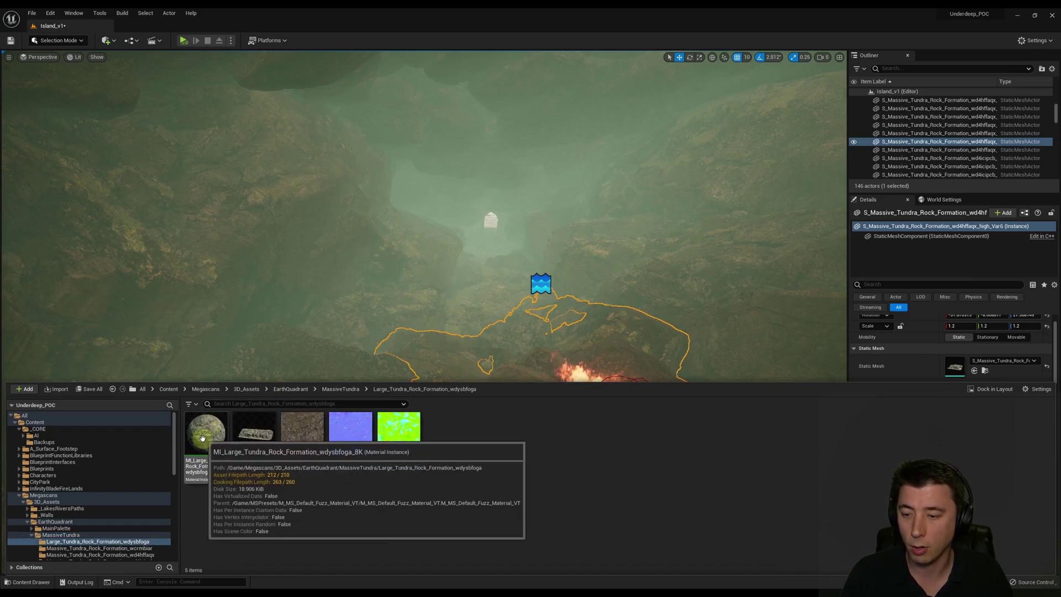
double_click(206, 436)
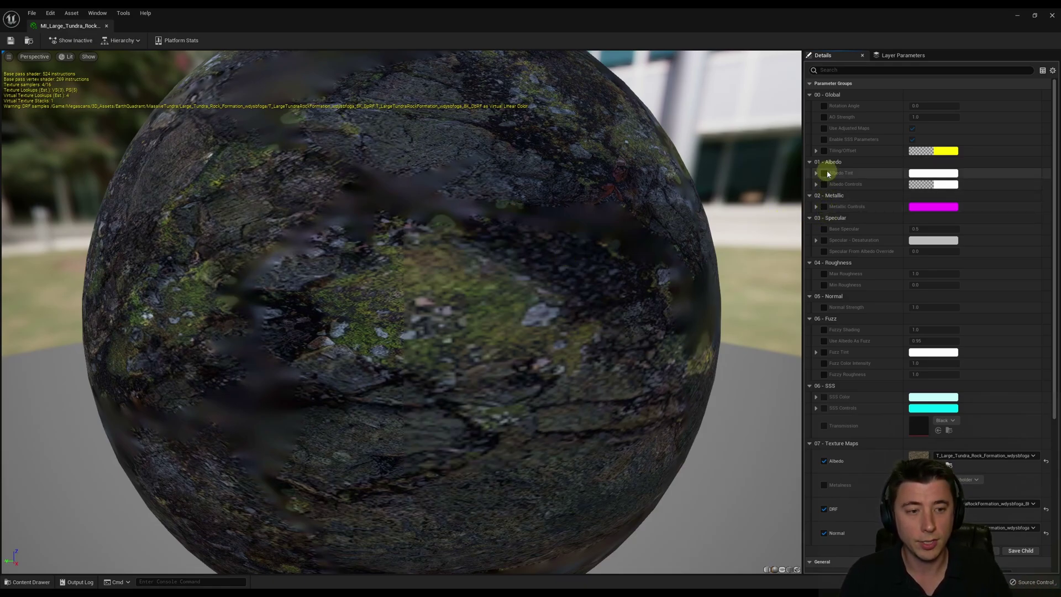
Set the large tundra rock material's Base Specular to 0.9, override its Max Roughness, and close its editor.
click(824, 229)
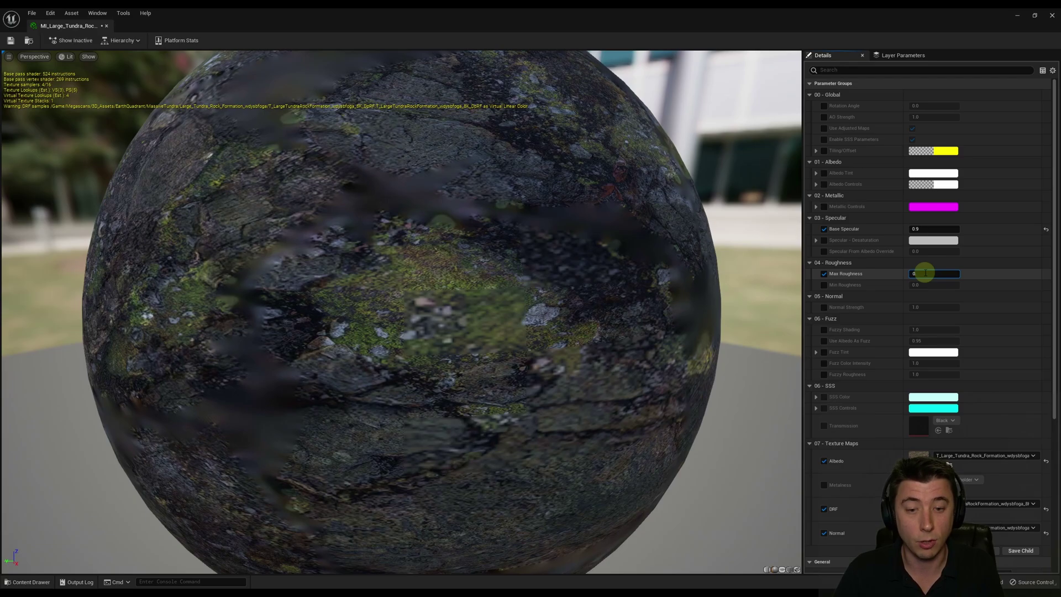
key(Return)
click(107, 26)
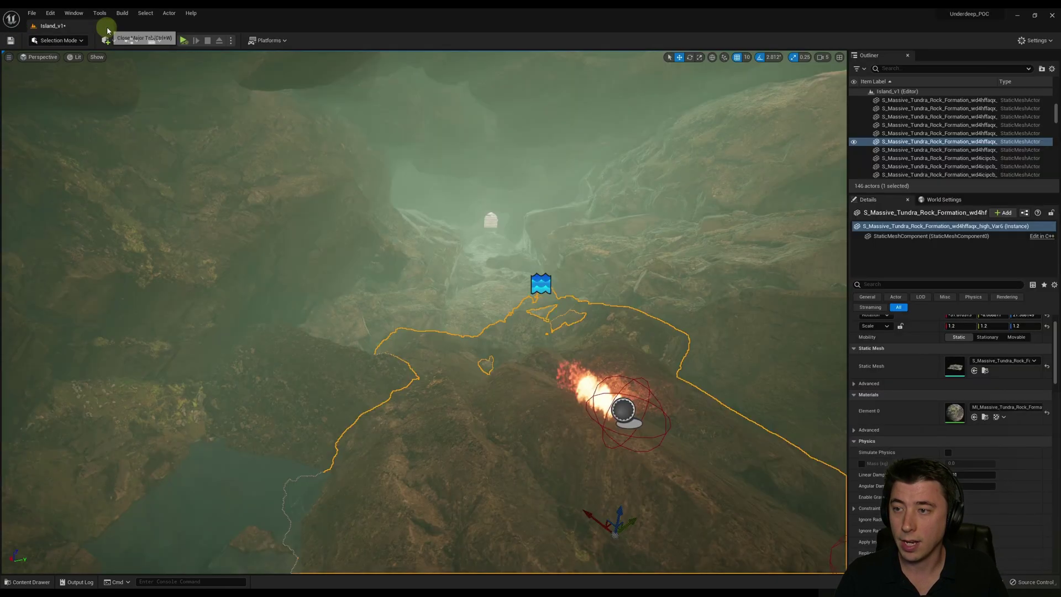
Open MI_Massive_Tundra_Rock_Formation_wcrmbiar_8K from the MassiveTundra folder and override its Base Specular and Max Roughness.
click(28, 582)
click(341, 389)
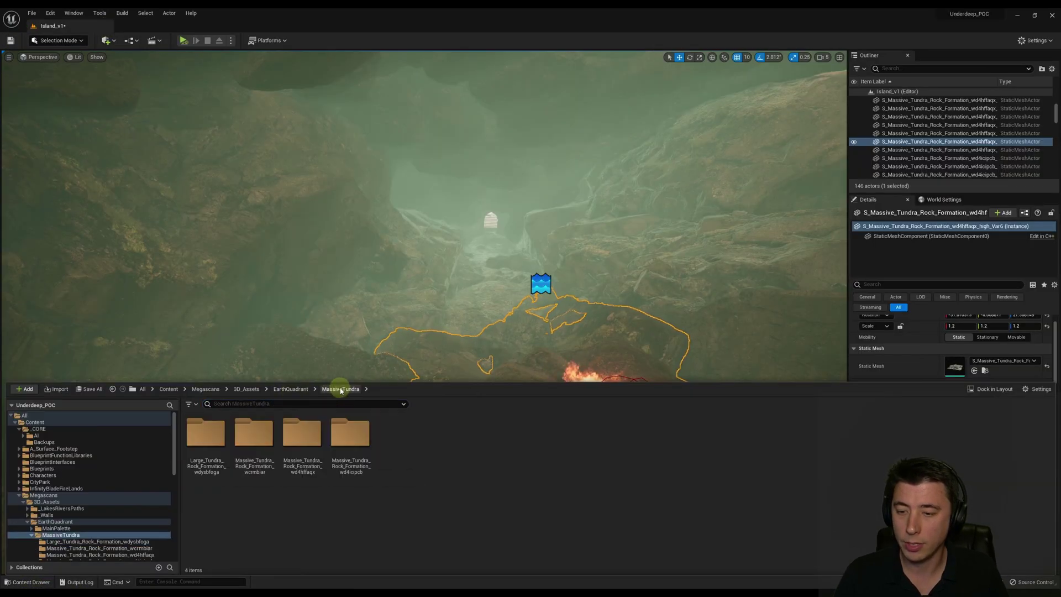
double_click(267, 425)
double_click(208, 434)
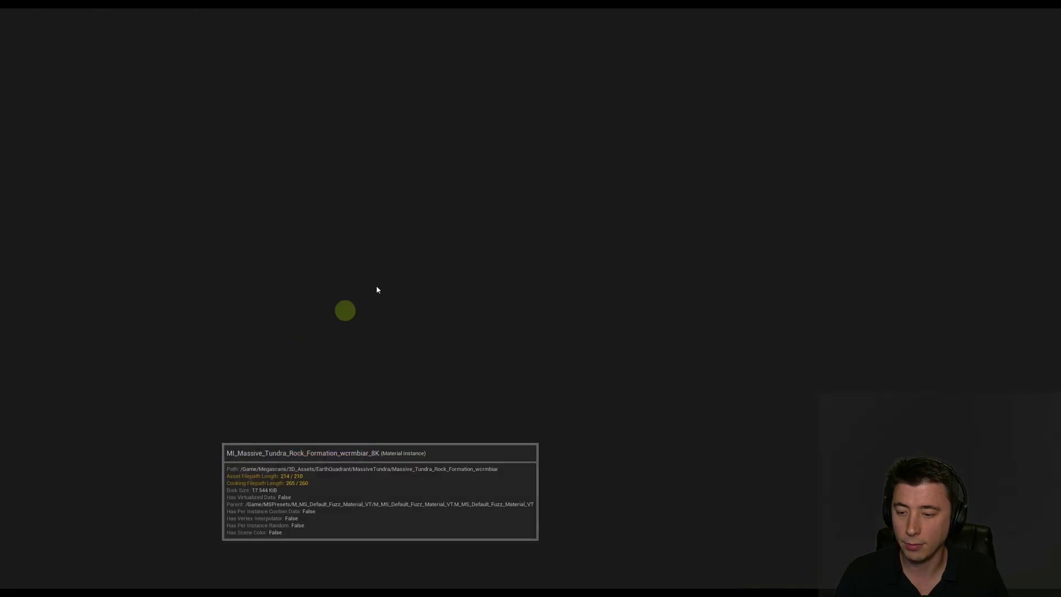
click(824, 229)
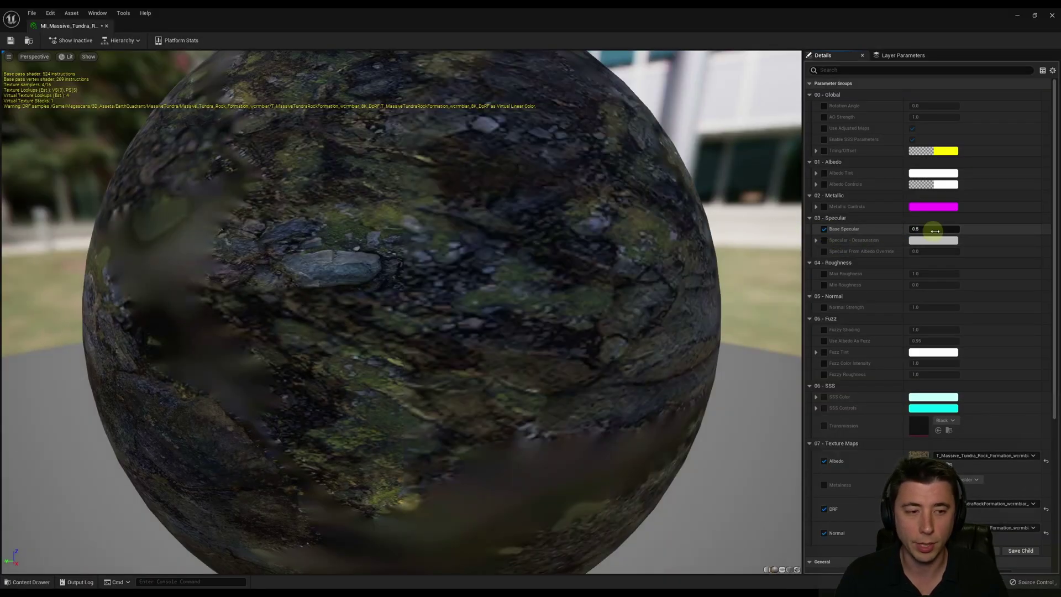
click(937, 229)
click(824, 273)
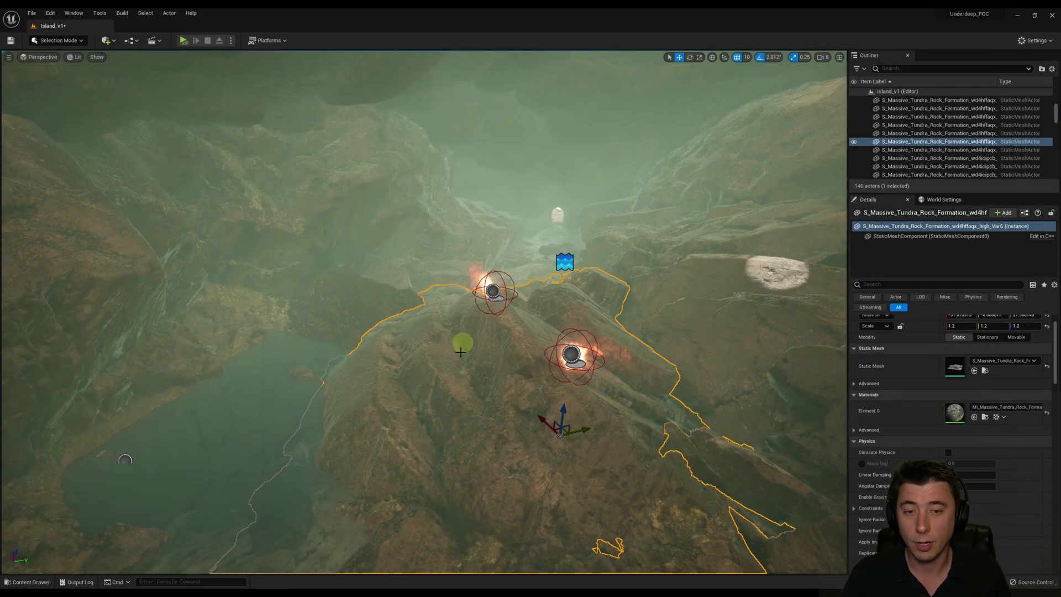
Play the level from the rocky slope and run the character over the rocks in full screen to check the adjusted rock materials.
right_click(388, 406)
click(426, 397)
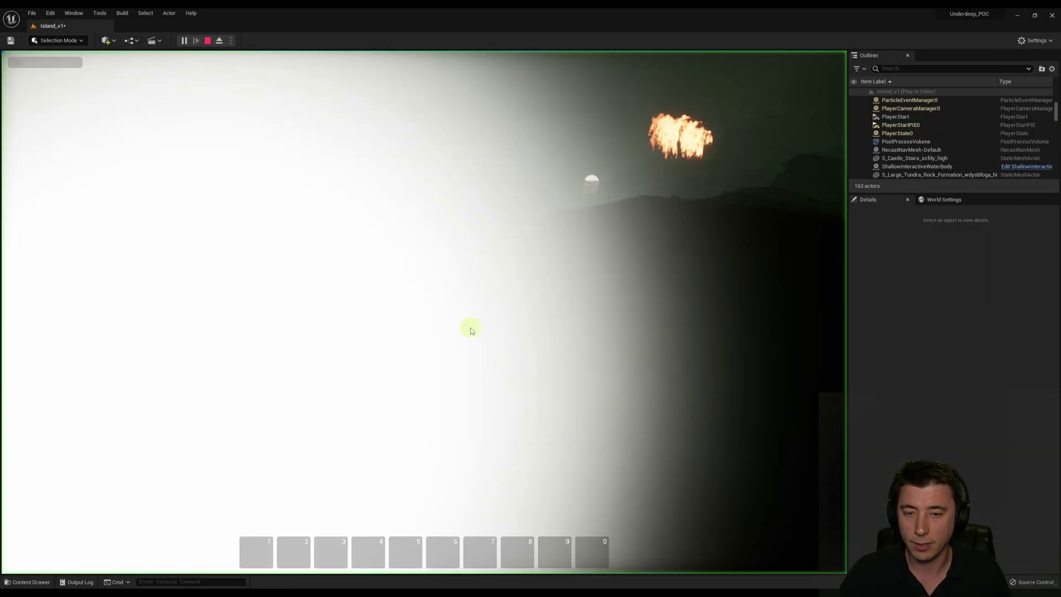
key(w)
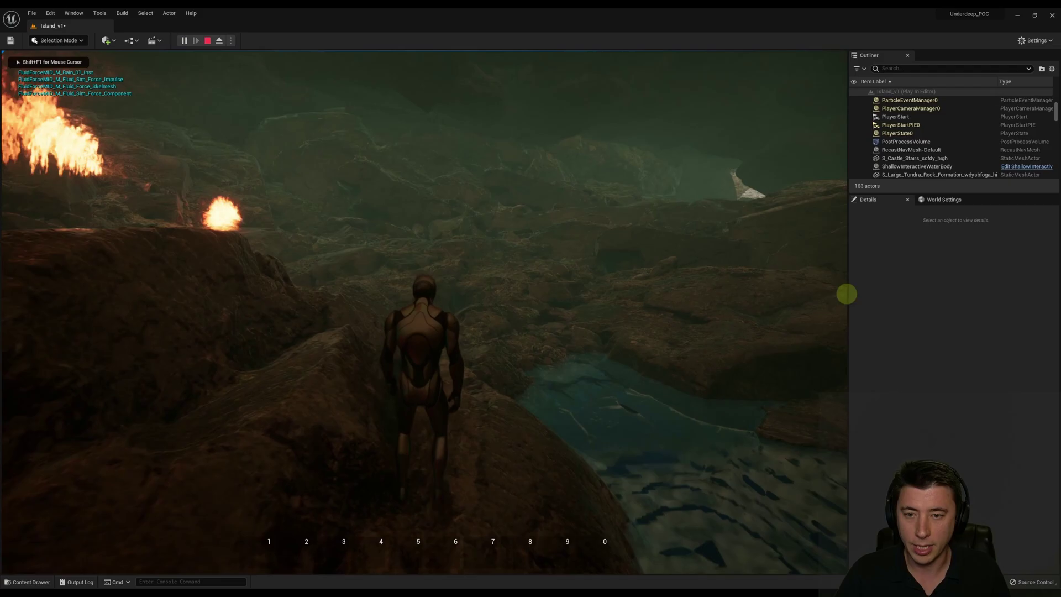
key(w)
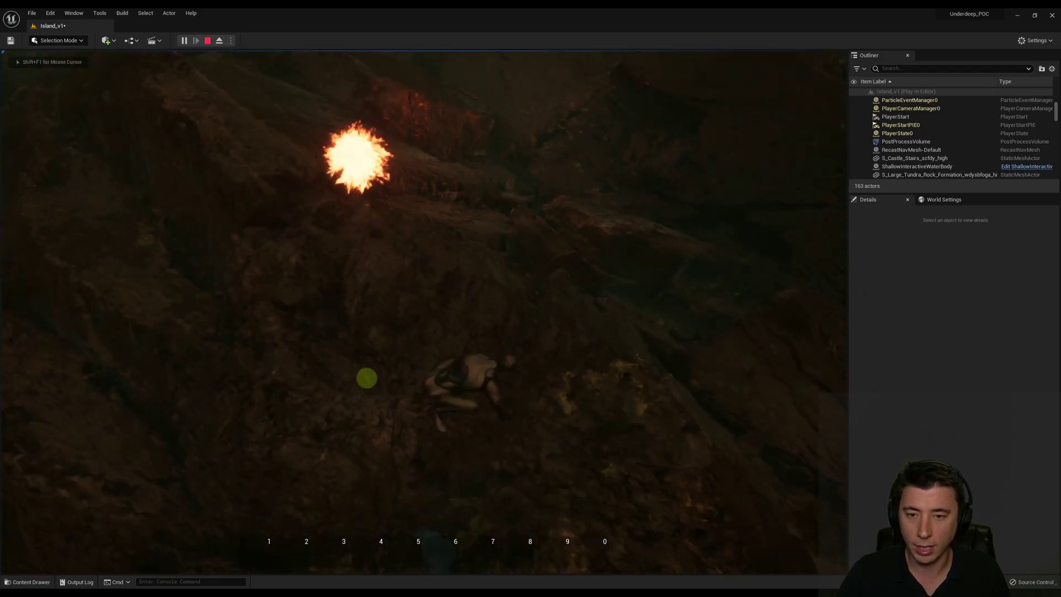
key(F11)
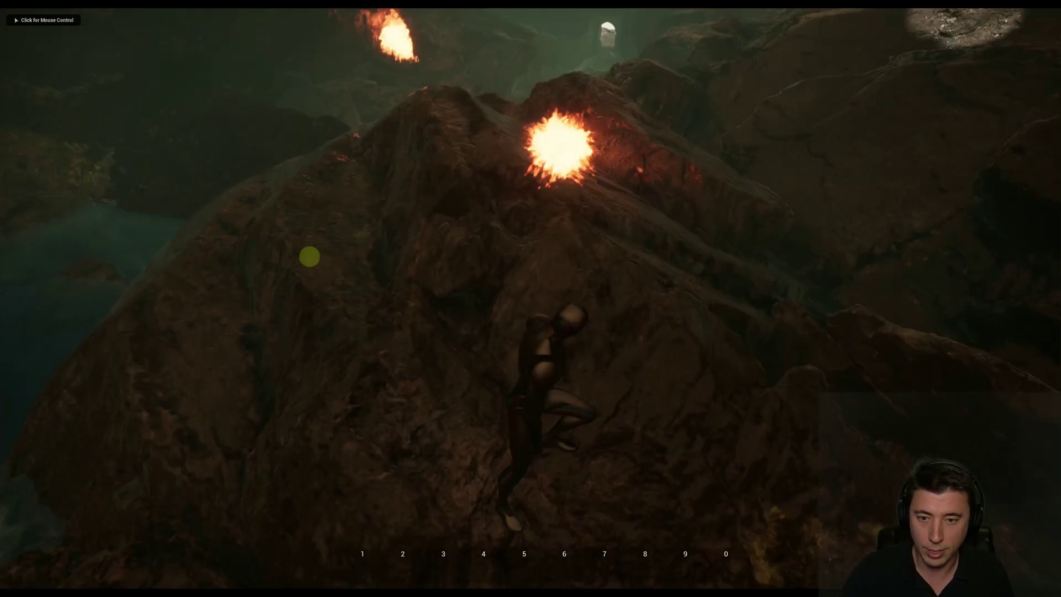
key(w)
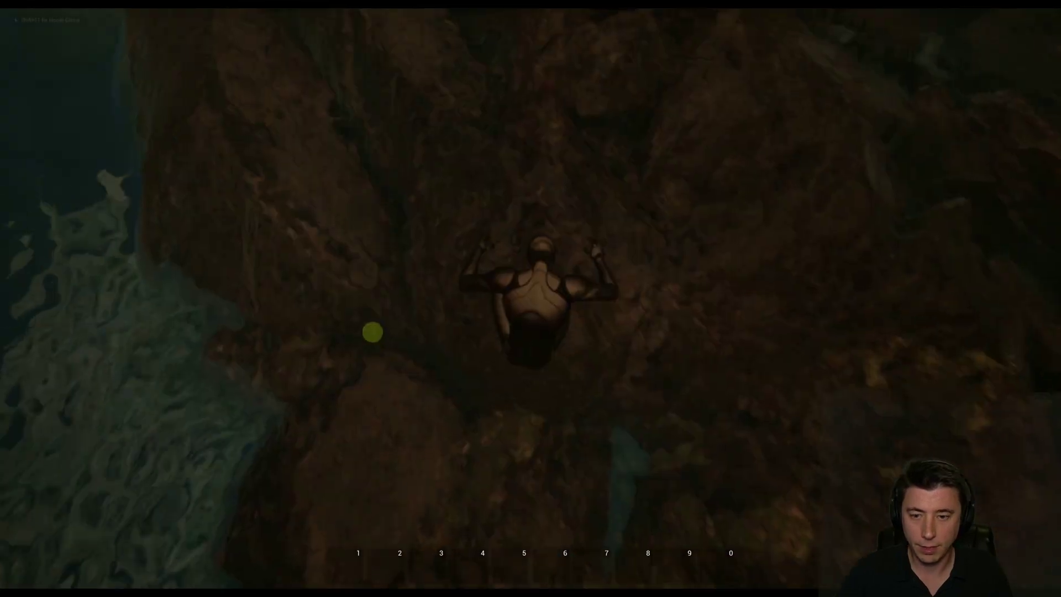
Run the character over the rocks and through the firelit cave to check the wetter look, and end the play session.
key(w)
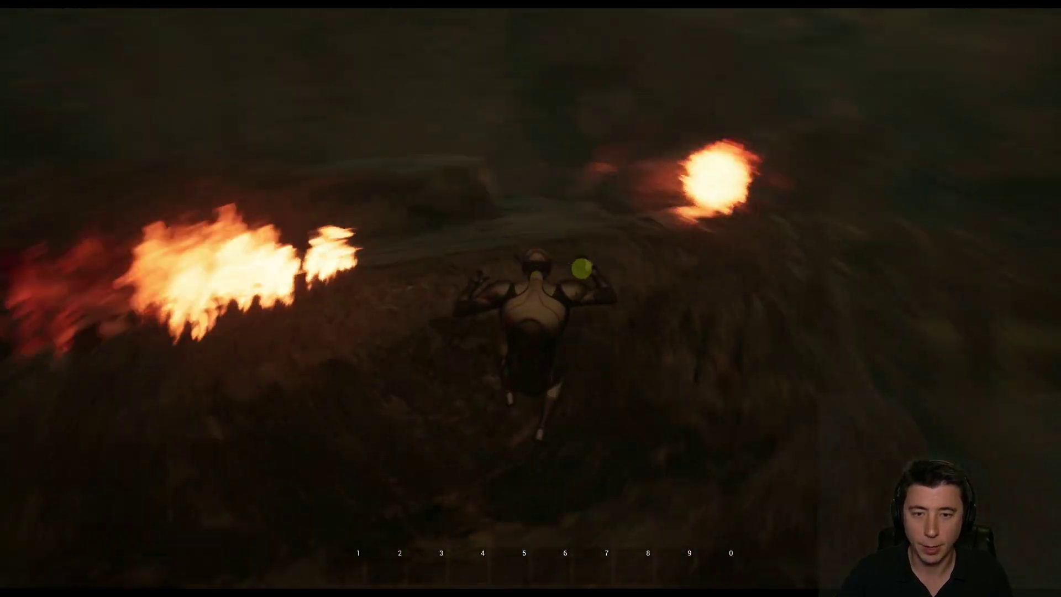
key(w)
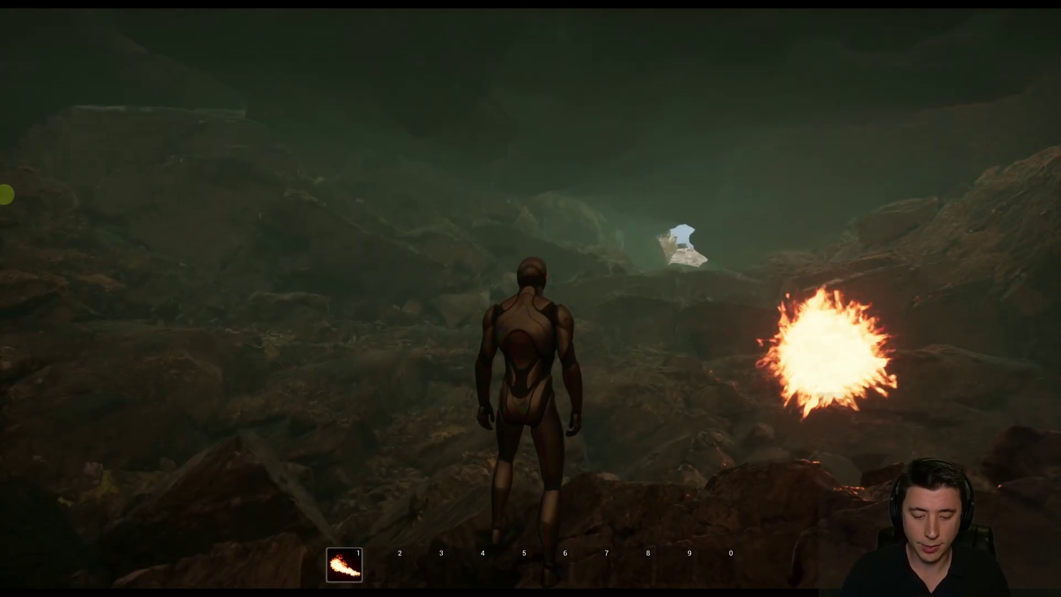
key(Escape)
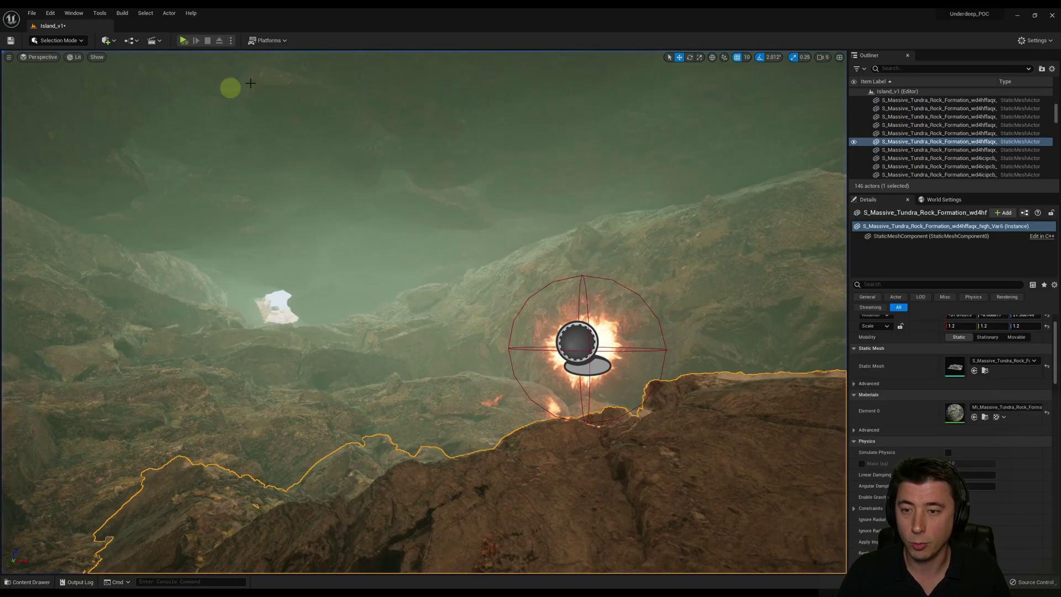
Browse to the EarthQuadrant MainPalette folder and look over the EarthRock cave-ceiling foliage assets.
key(ctrl+space)
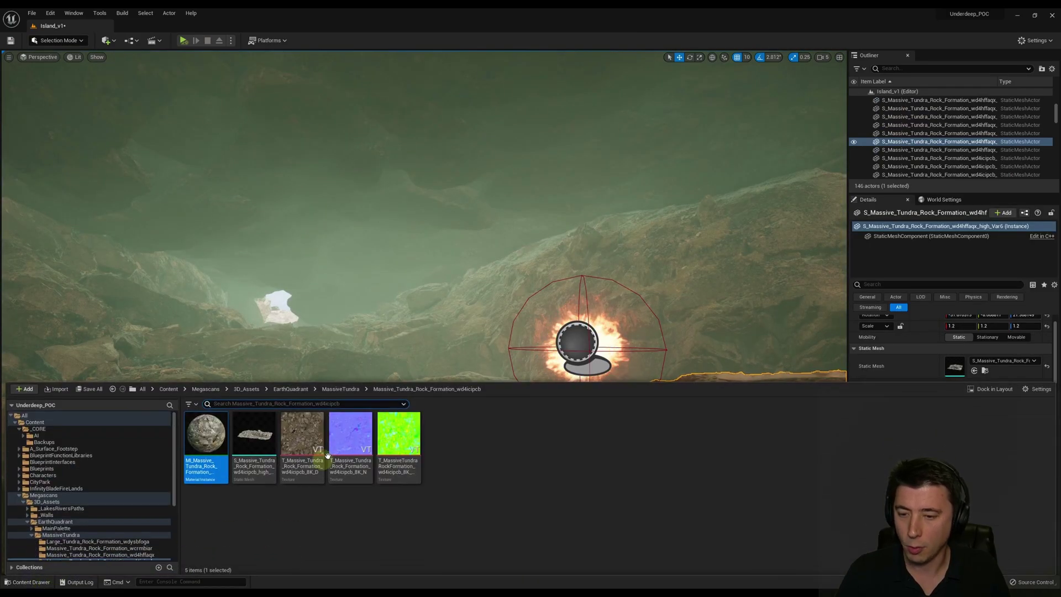
click(306, 391)
double_click(206, 437)
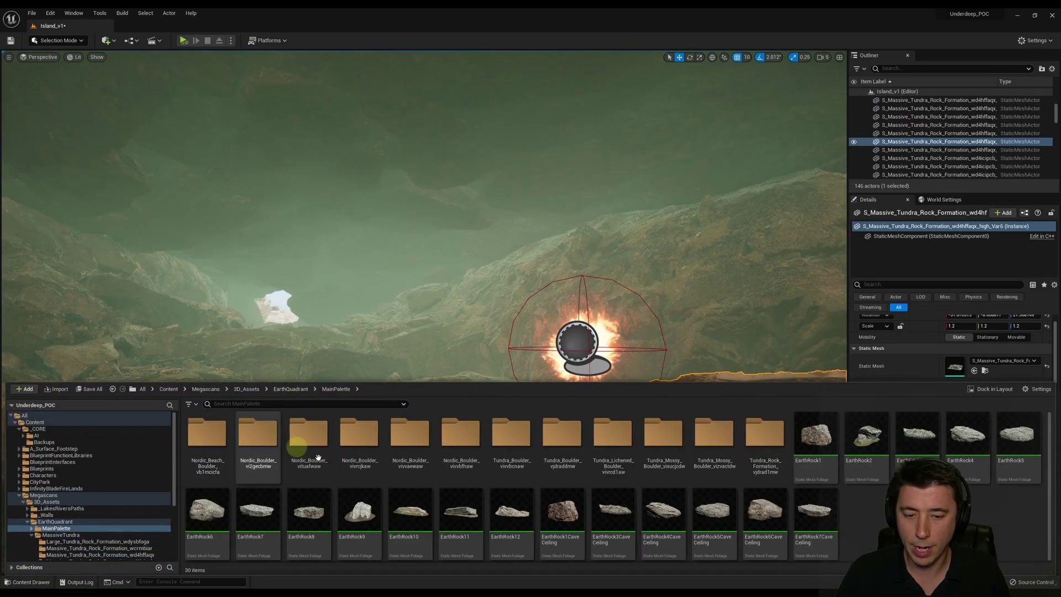
click(612, 511)
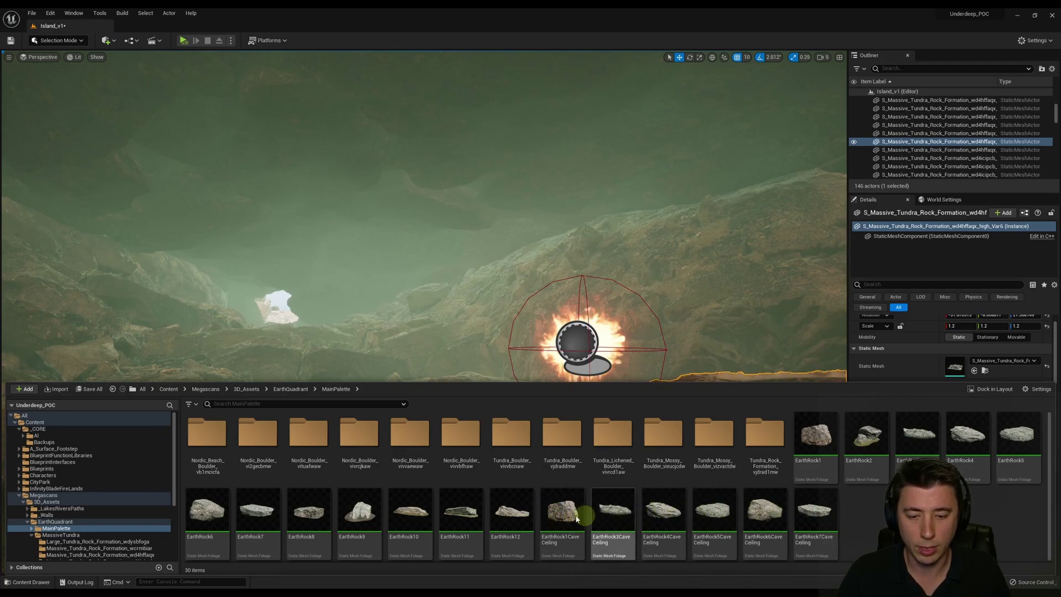
click(815, 534)
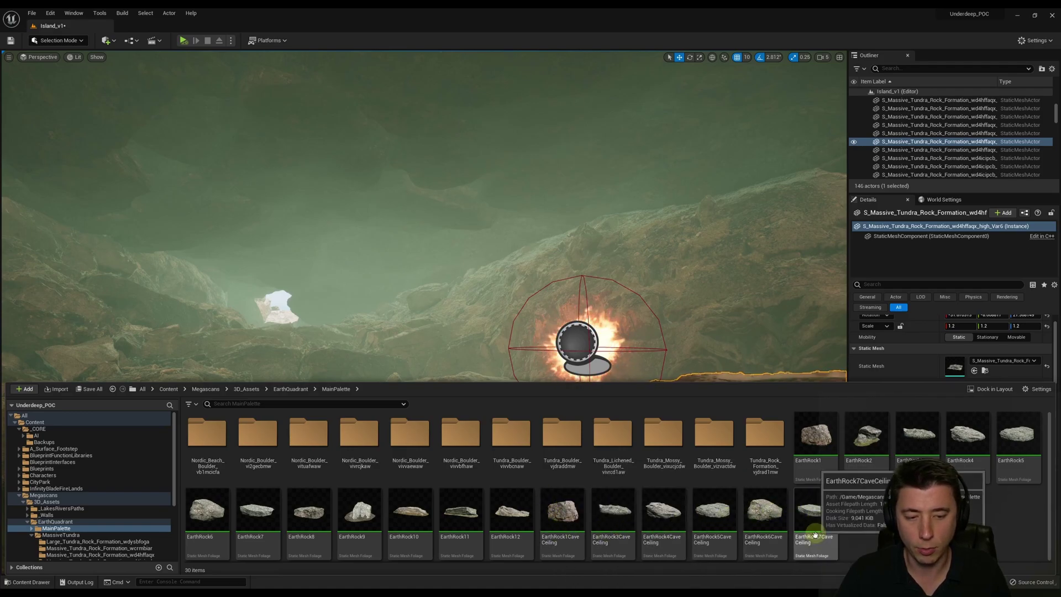
click(557, 509)
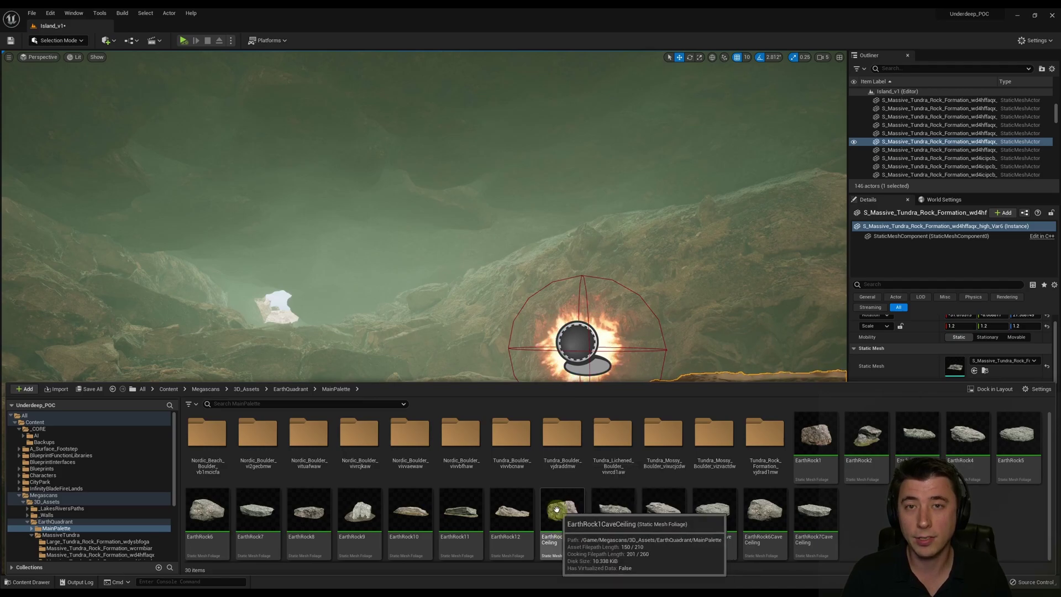
click(747, 517)
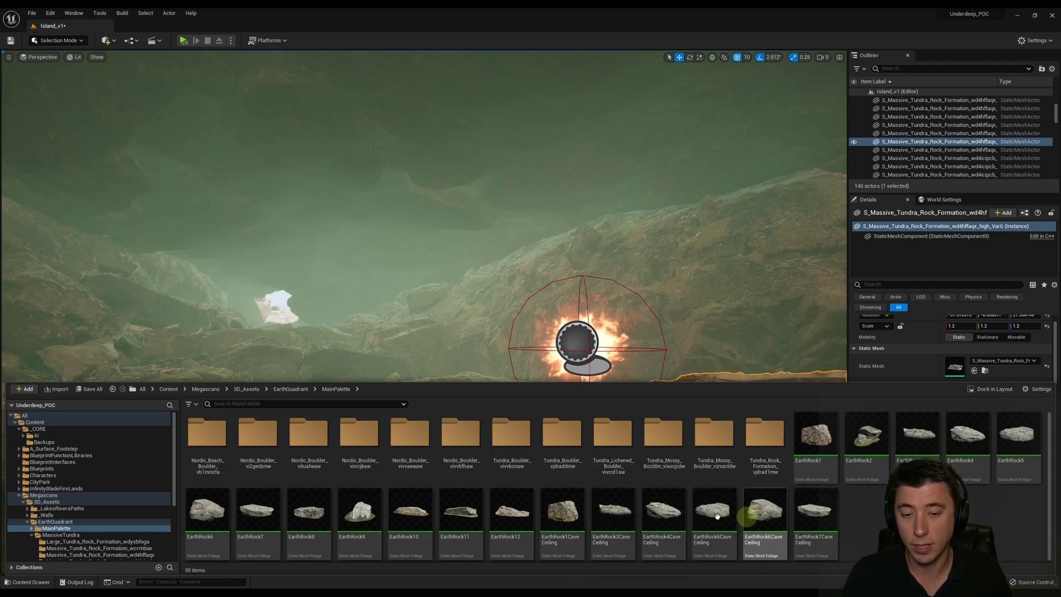
click(564, 509)
click(531, 345)
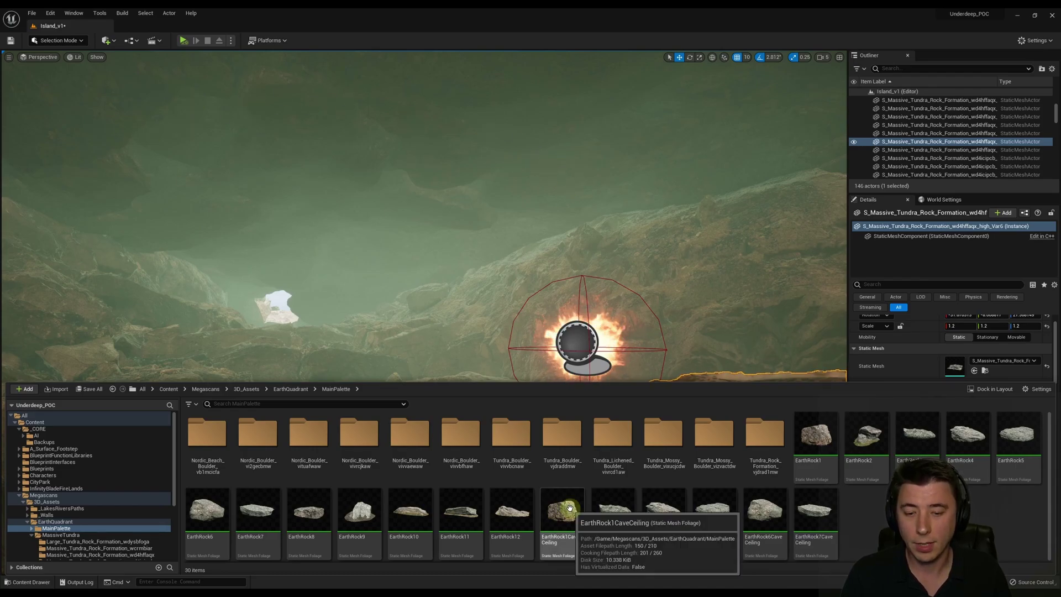
Open the EarthRock1CaveCeiling foliage type, reveal the mesh's advanced override-material settings, and close it.
double_click(563, 509)
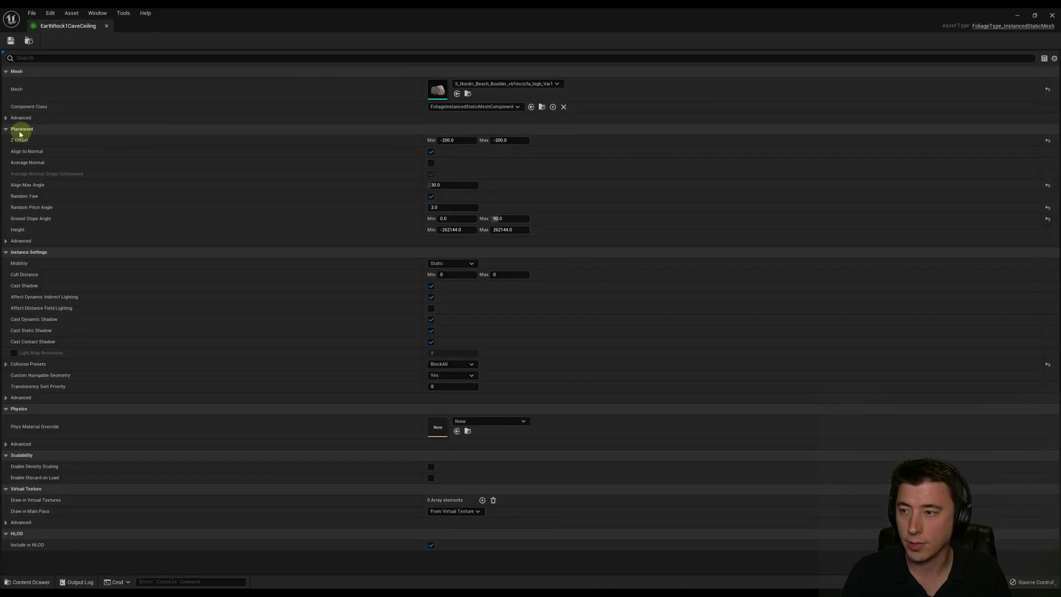
click(6, 118)
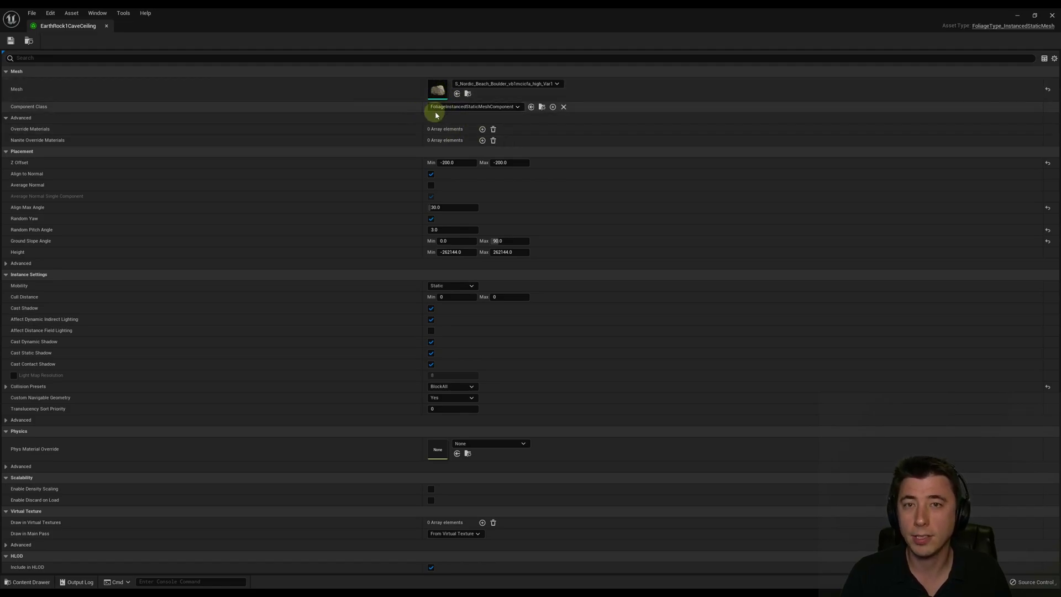
click(106, 26)
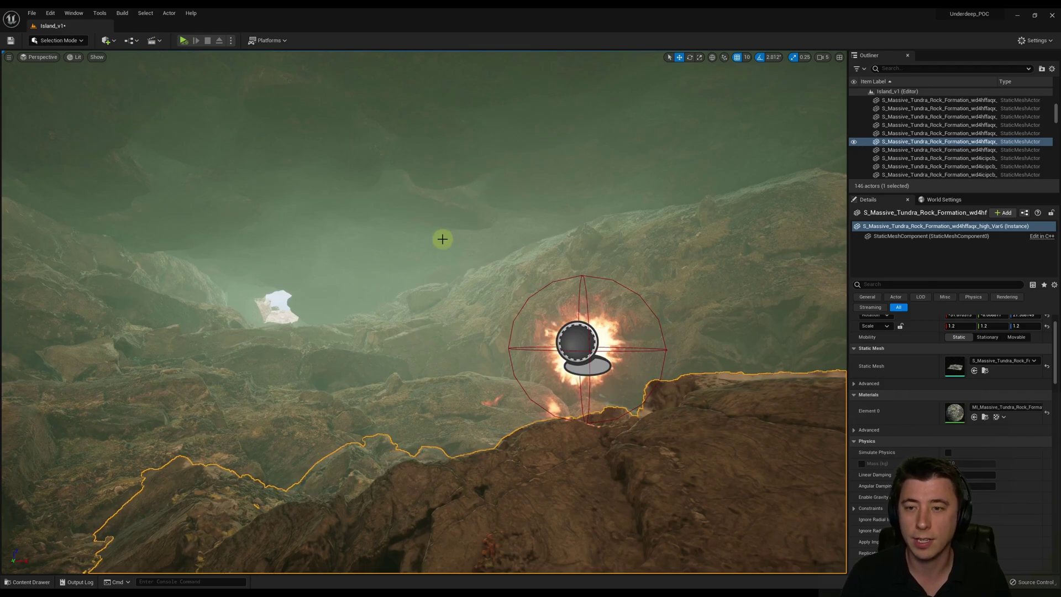
right_drag(442, 239, 441, 348)
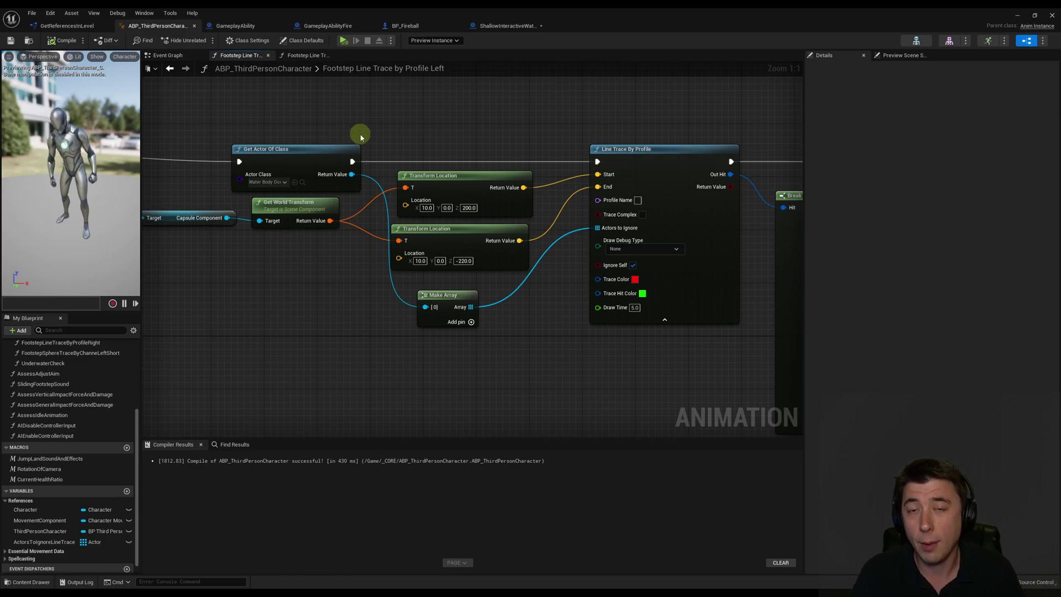
In ABP_ThirdPersonCharacter, compare how Footstep Line Trace by Profile Left and Right supply their actors to ignore.
click(279, 176)
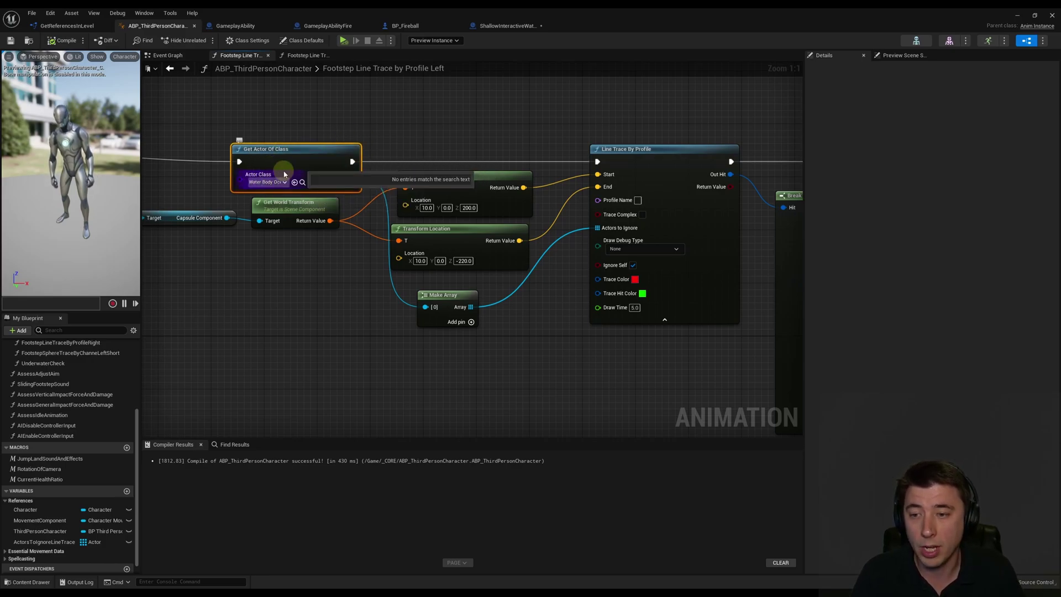
click(409, 297)
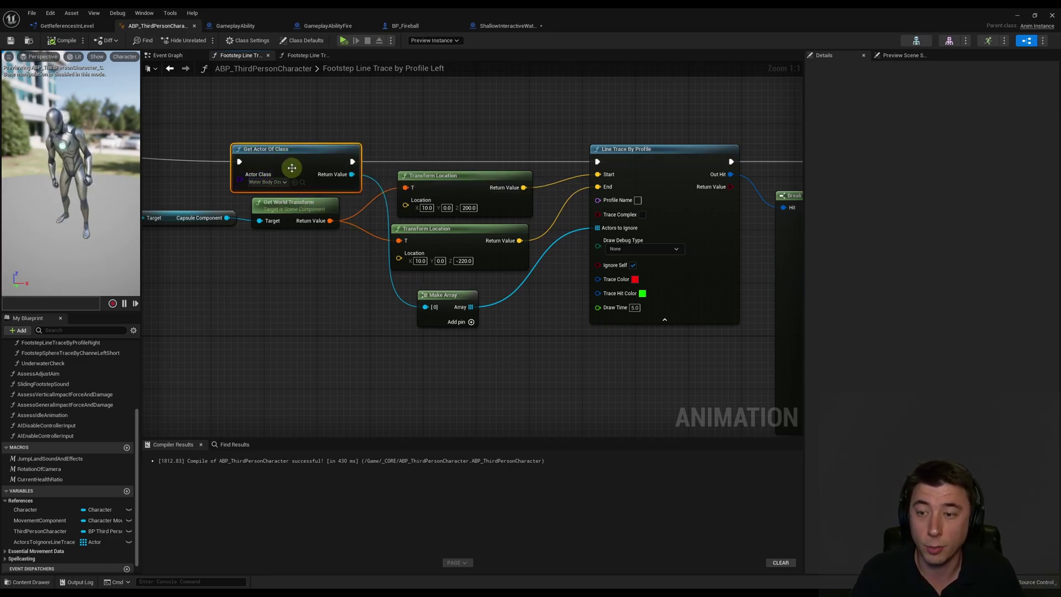
click(303, 55)
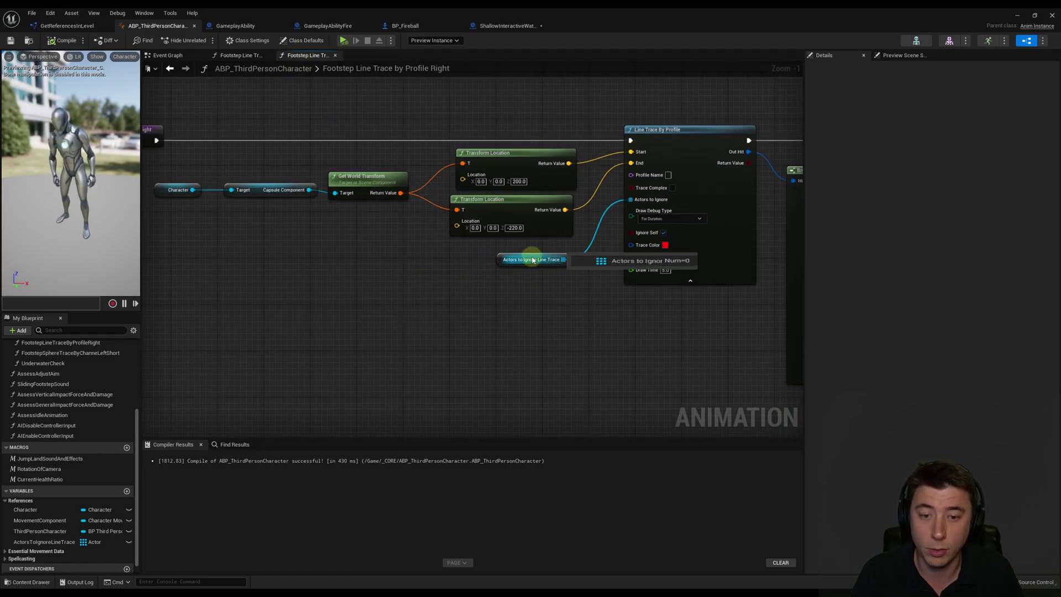